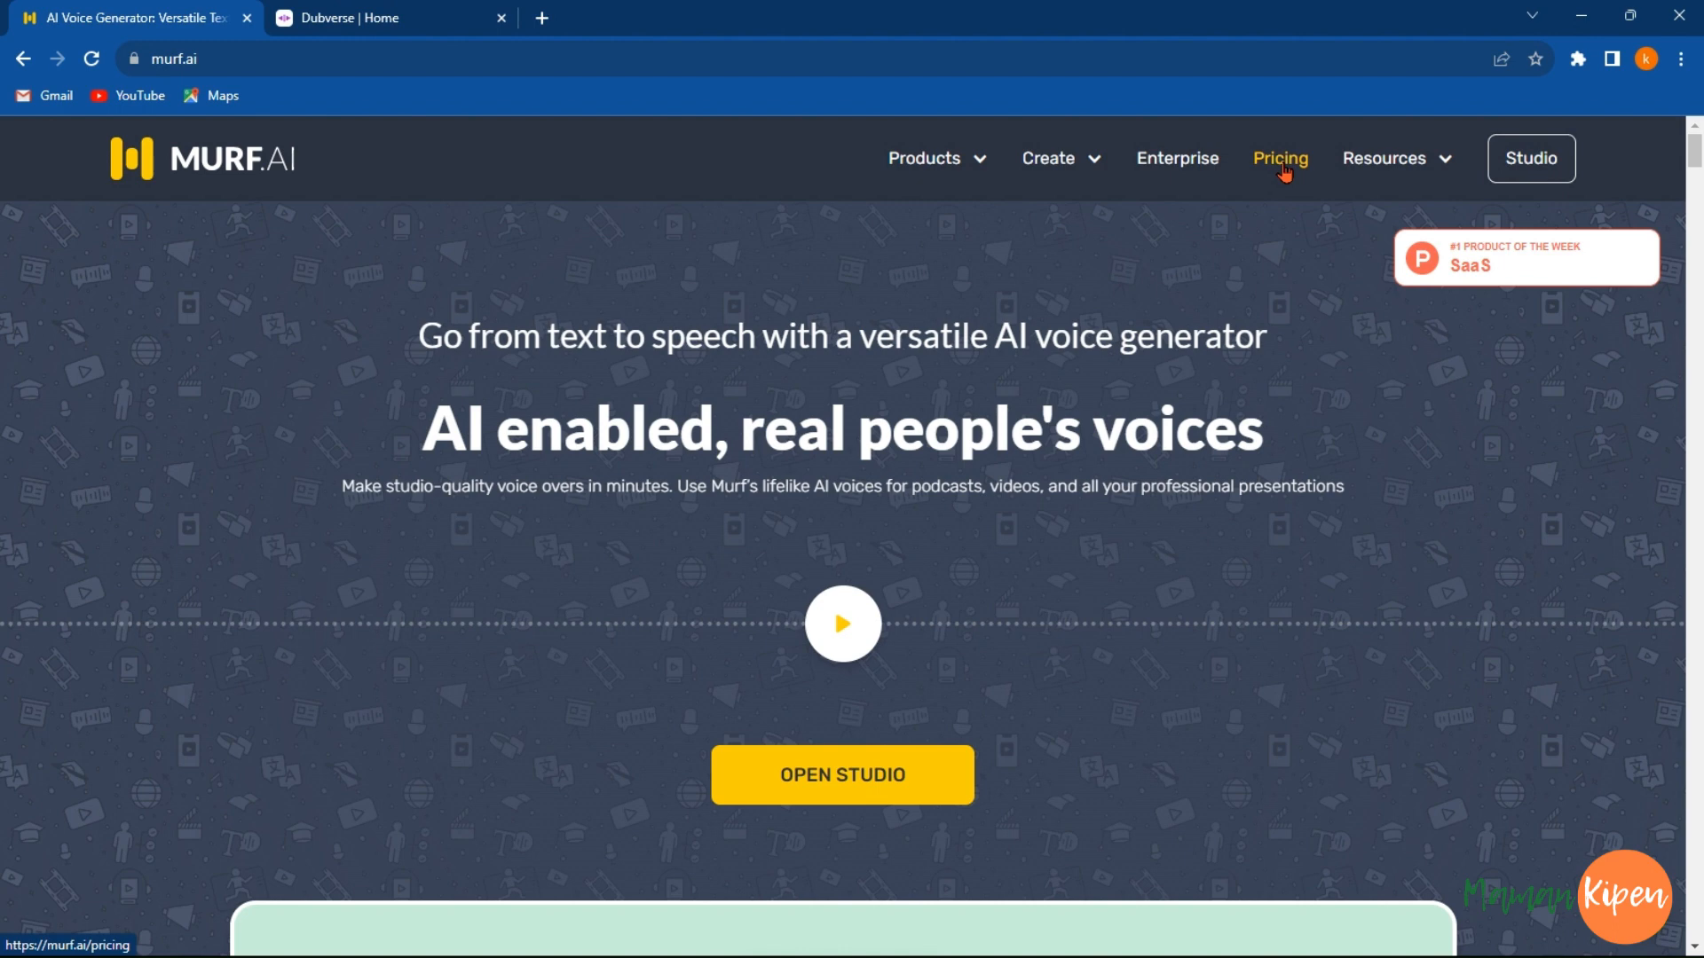
# Step: Open Murf's pricing page and examine the plans' prices and included features
pyautogui.click(1281, 161)
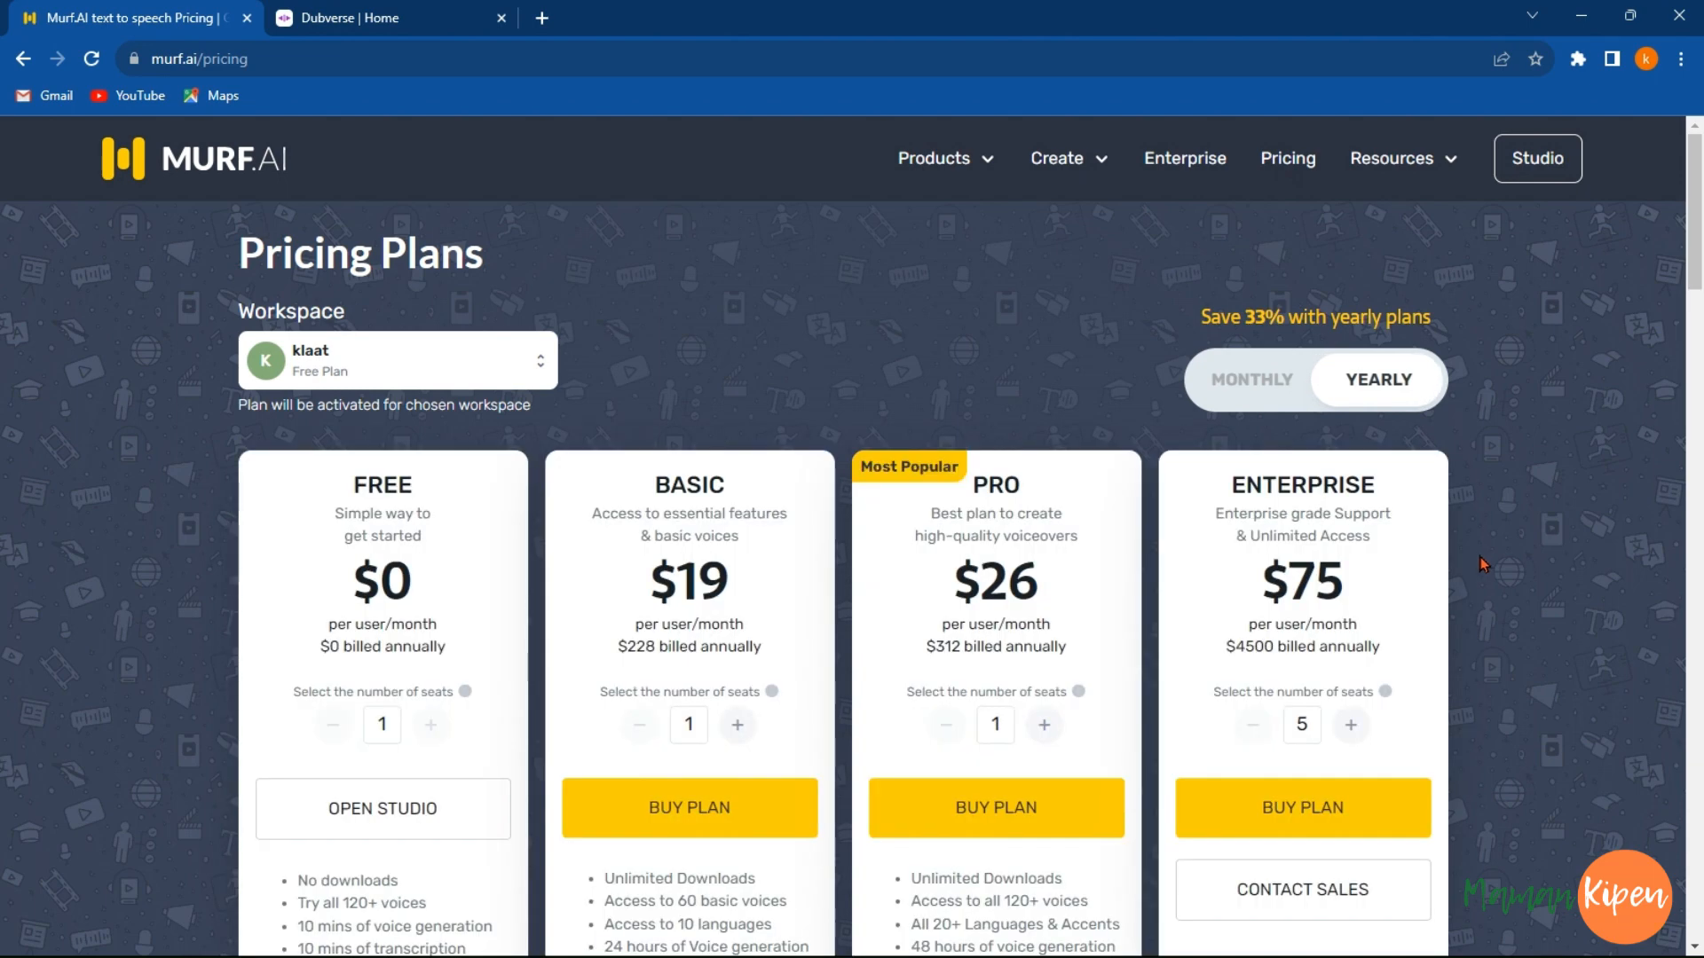
pyautogui.scroll(-3, 1480, 561)
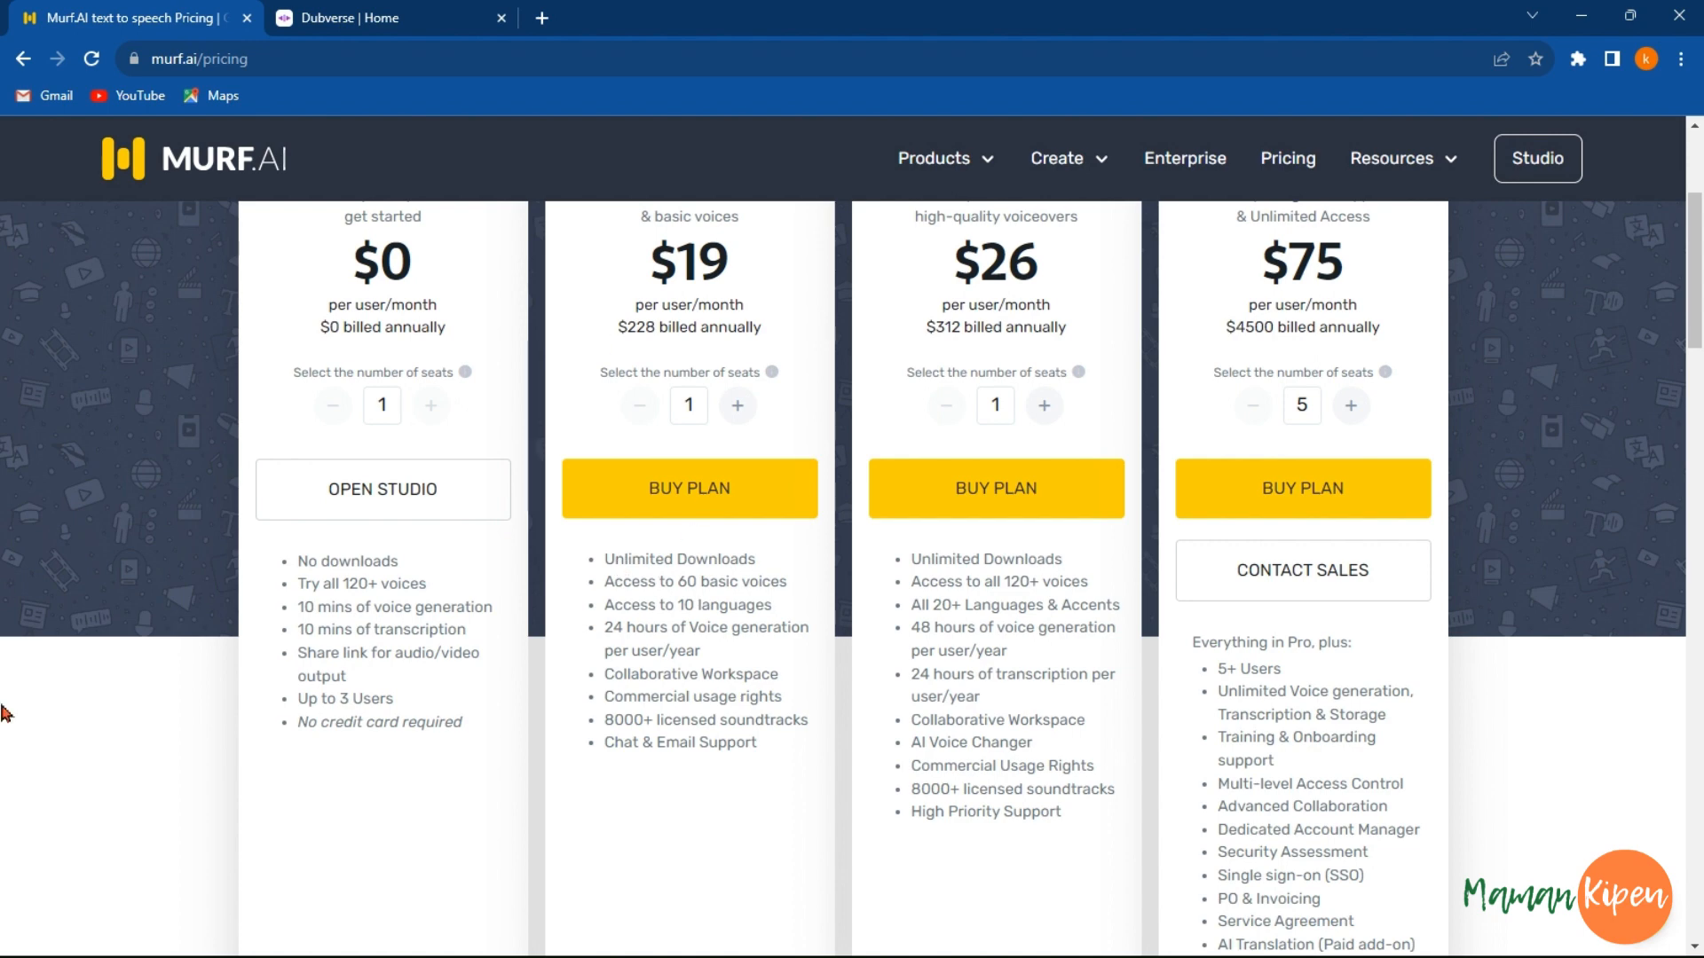
# Step: Go to the studio and create a blank audio project, keeping the title My Awesome Project
pyautogui.click(1539, 176)
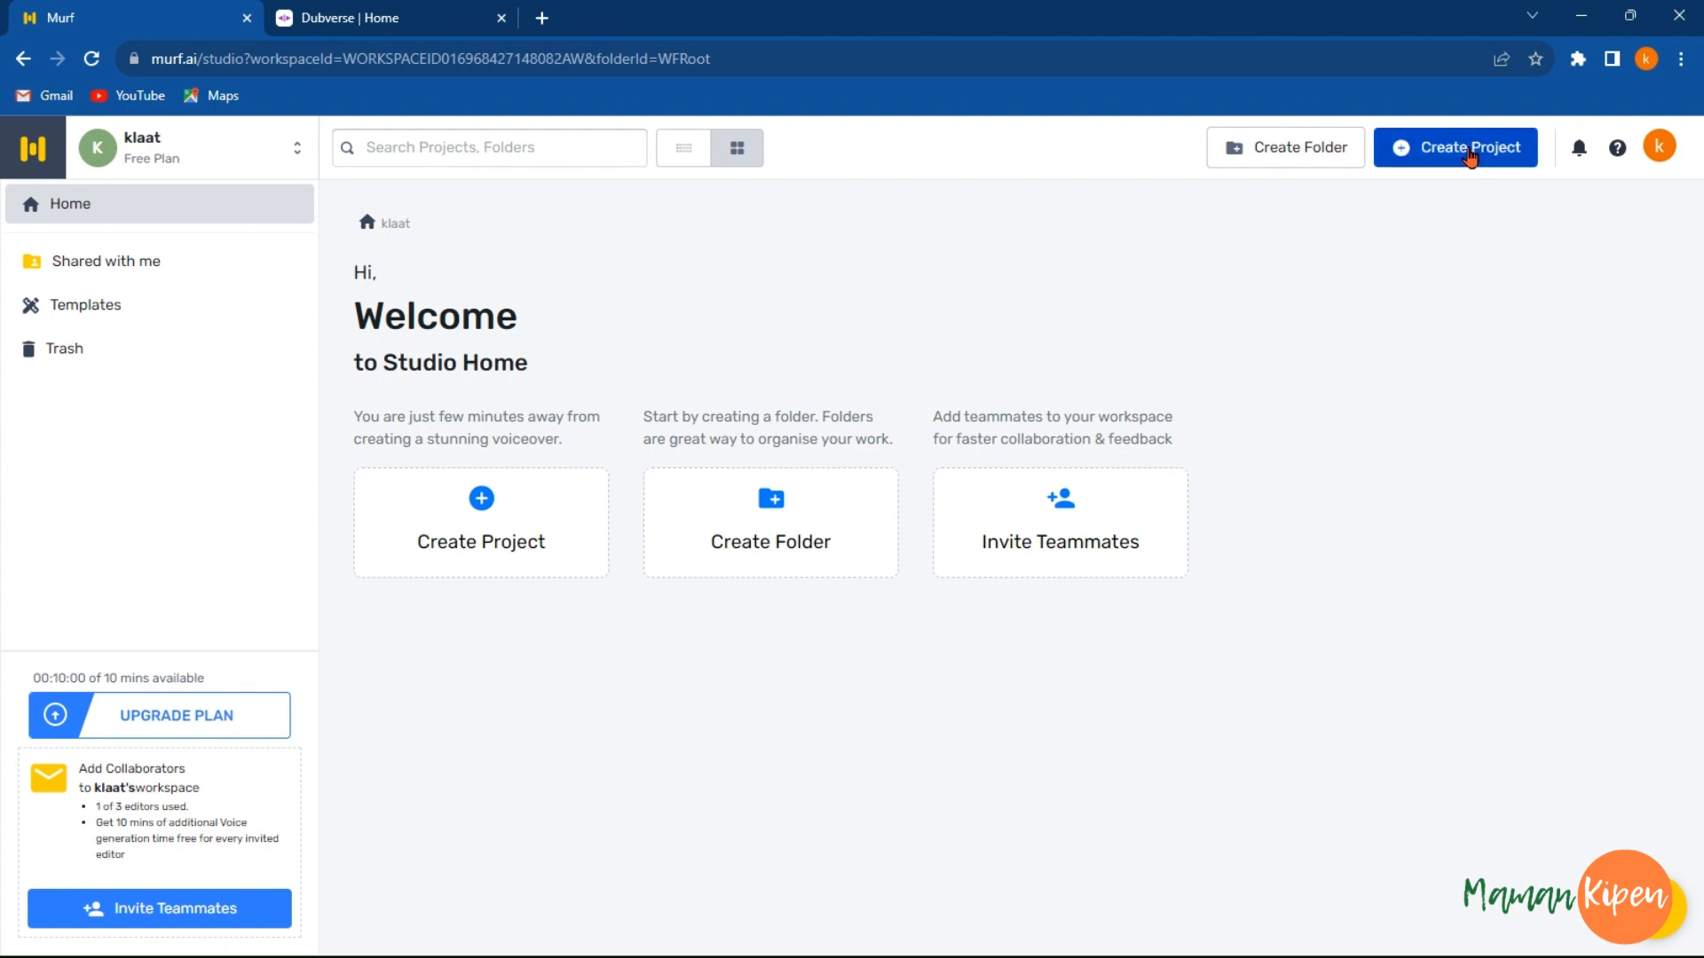
pyautogui.click(1469, 149)
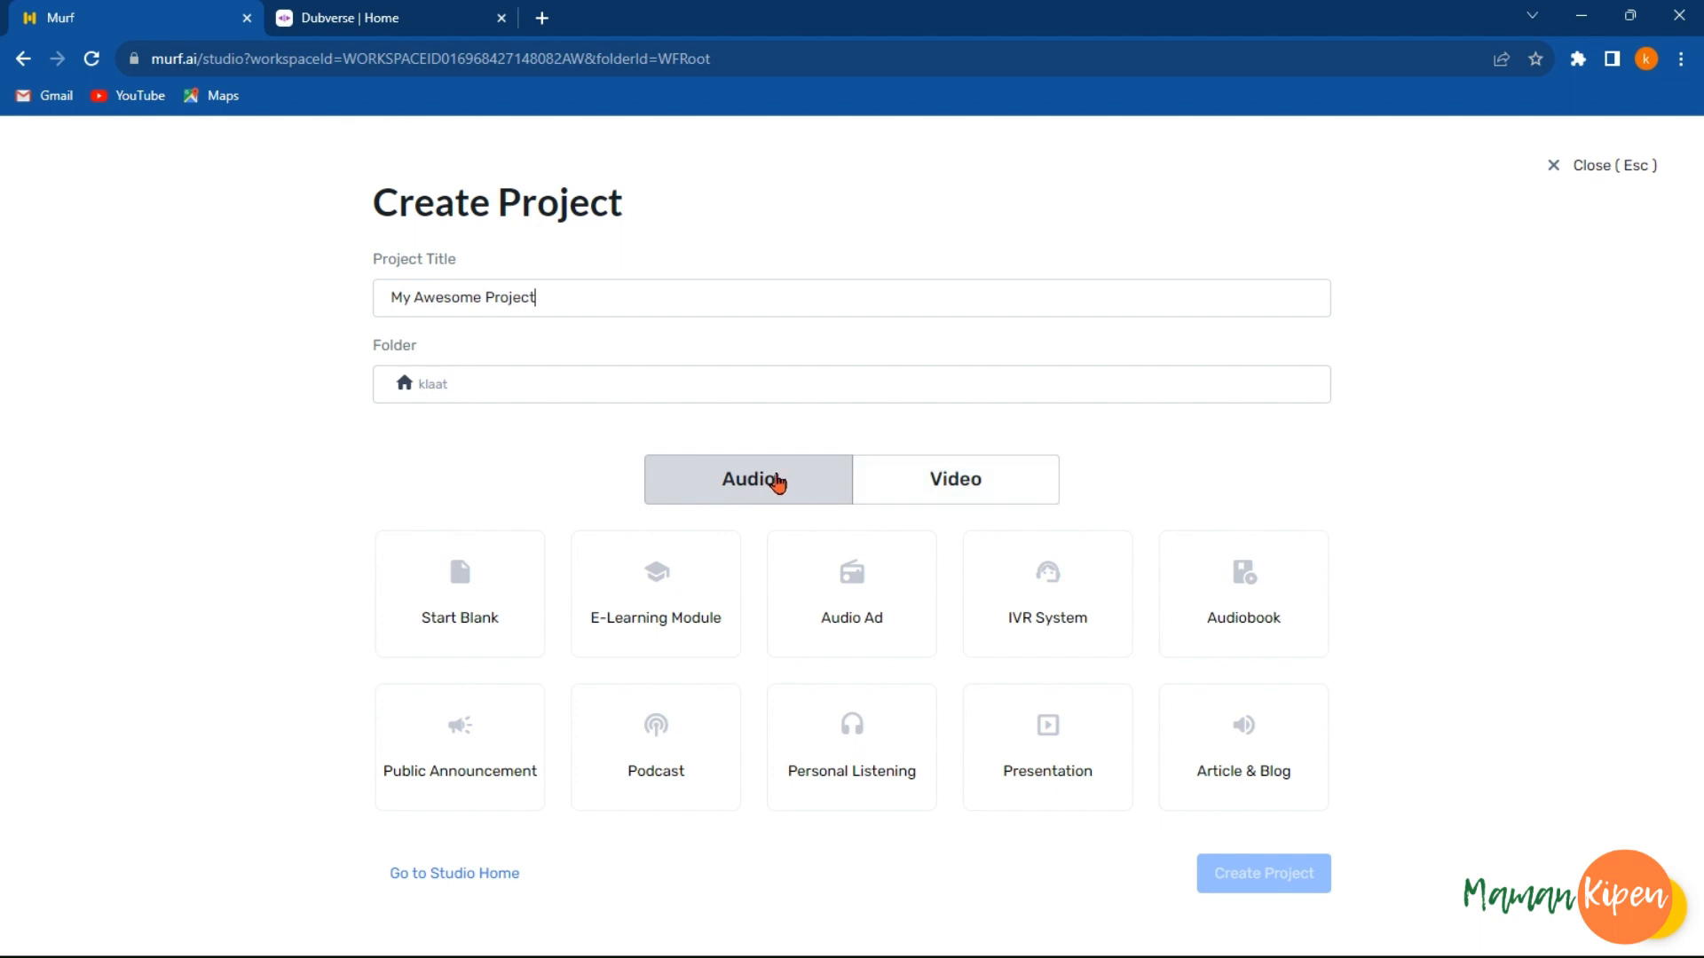
pyautogui.click(931, 483)
pyautogui.click(780, 479)
pyautogui.click(485, 590)
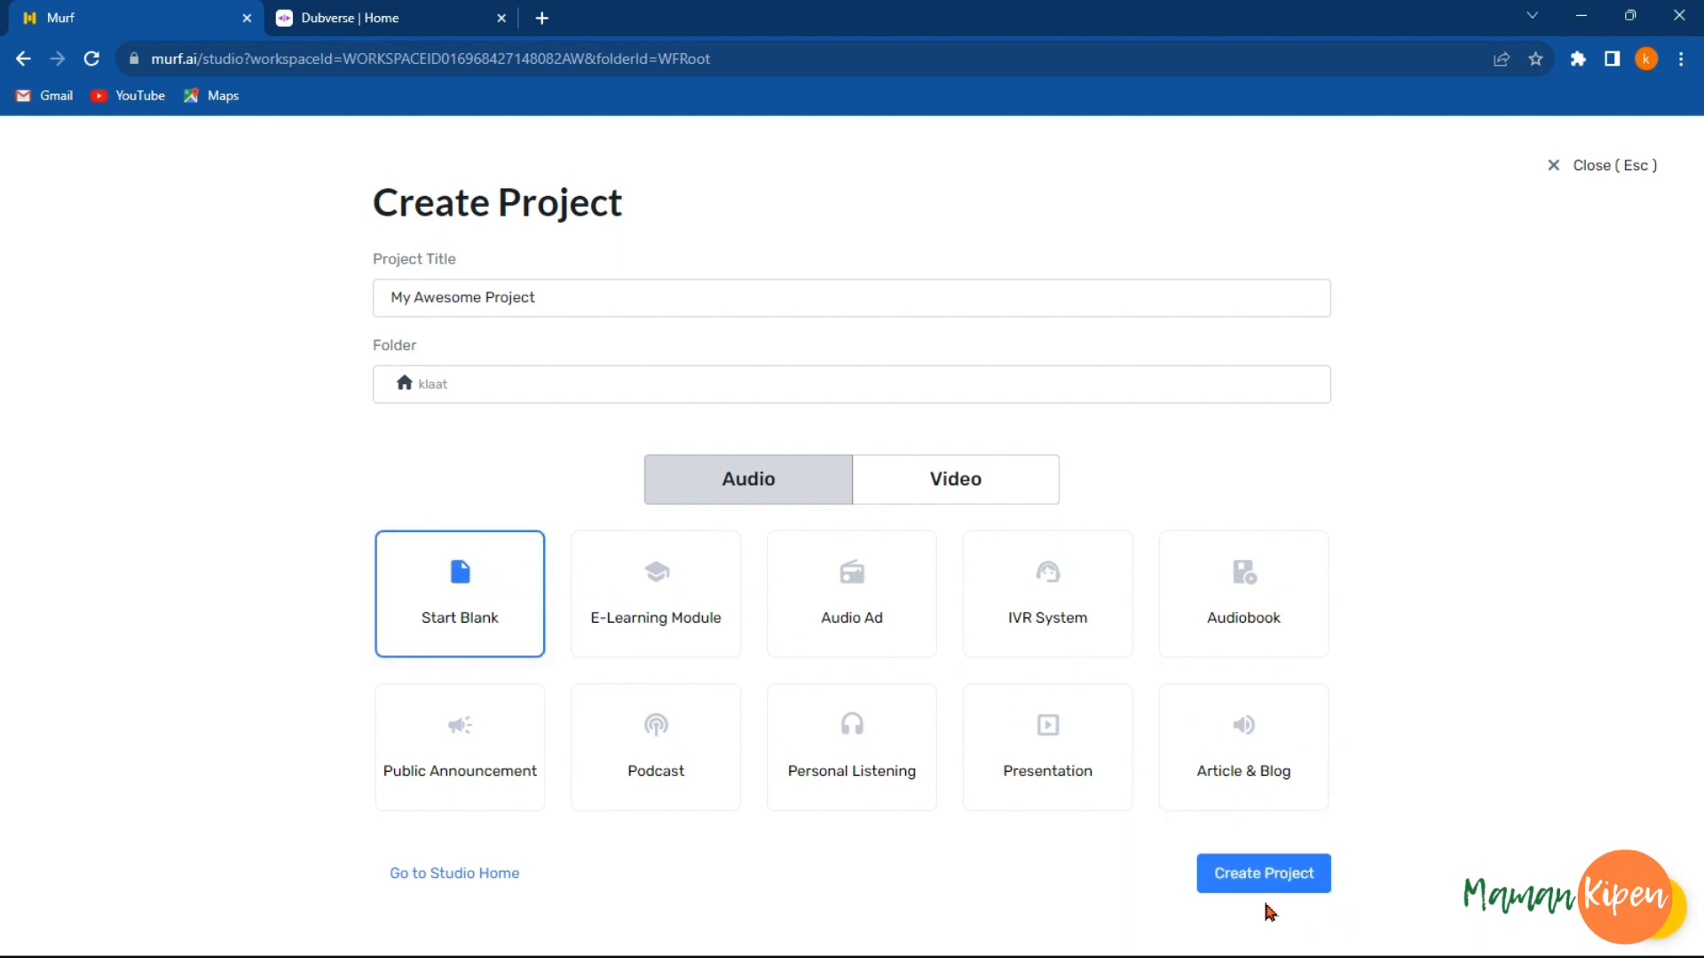
pyautogui.click(1245, 881)
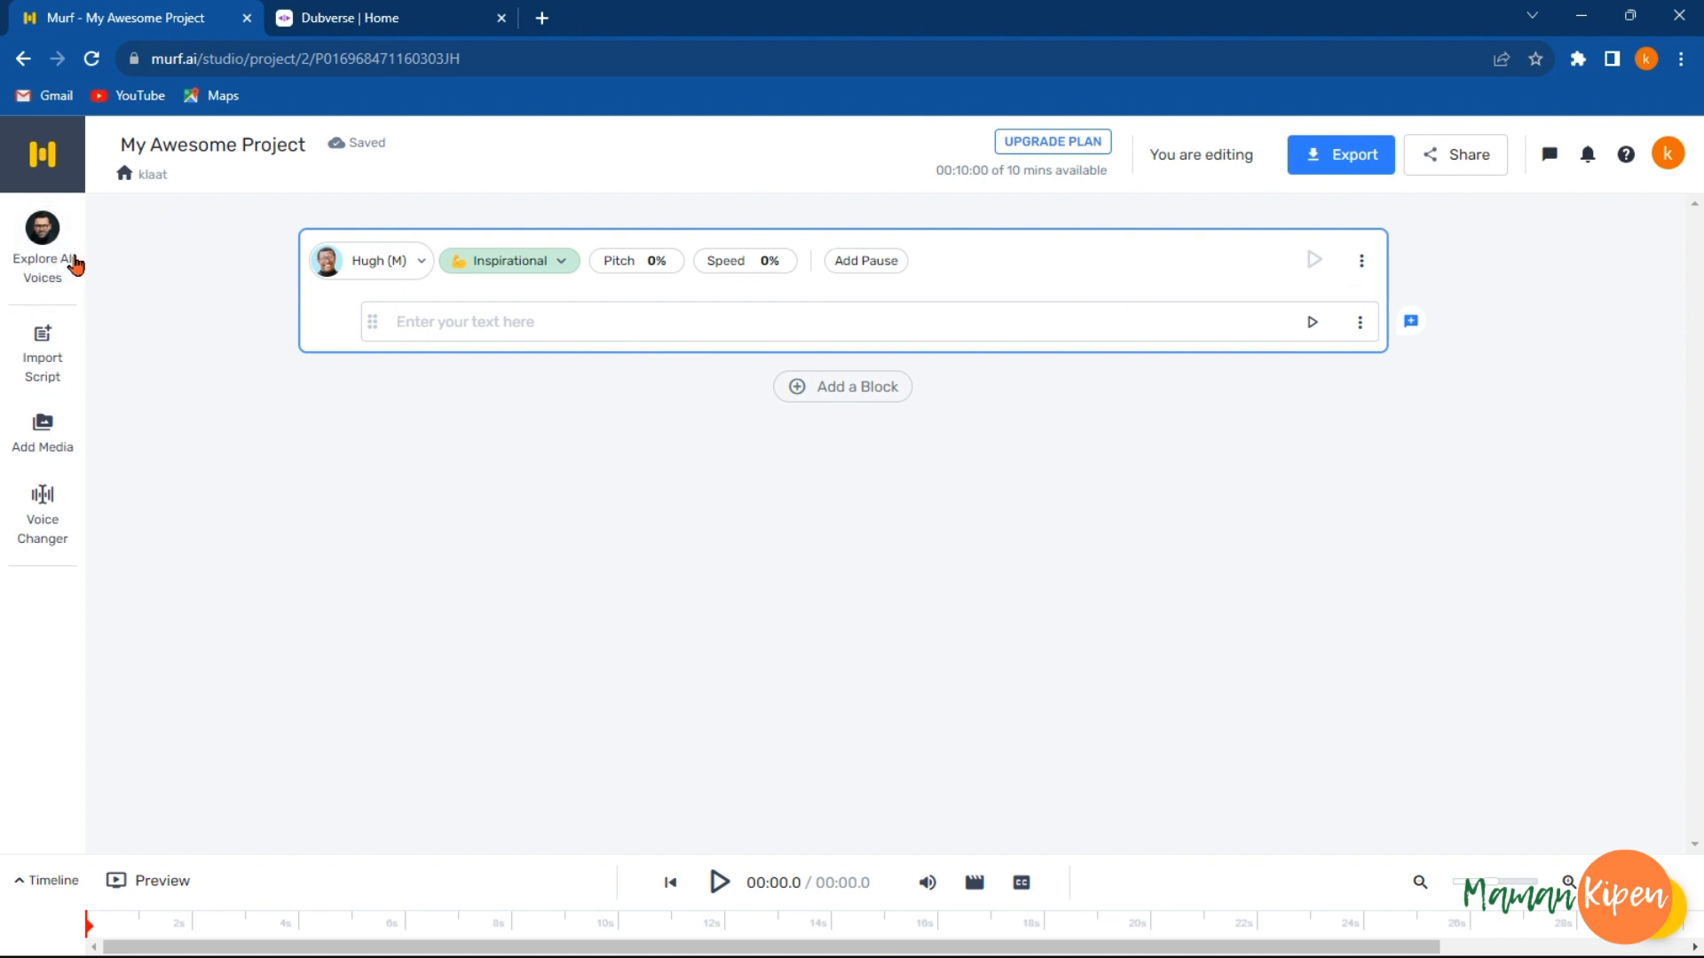
# Step: Filter the AI voice library to French - France and hide the Pro voices
pyautogui.click(43, 240)
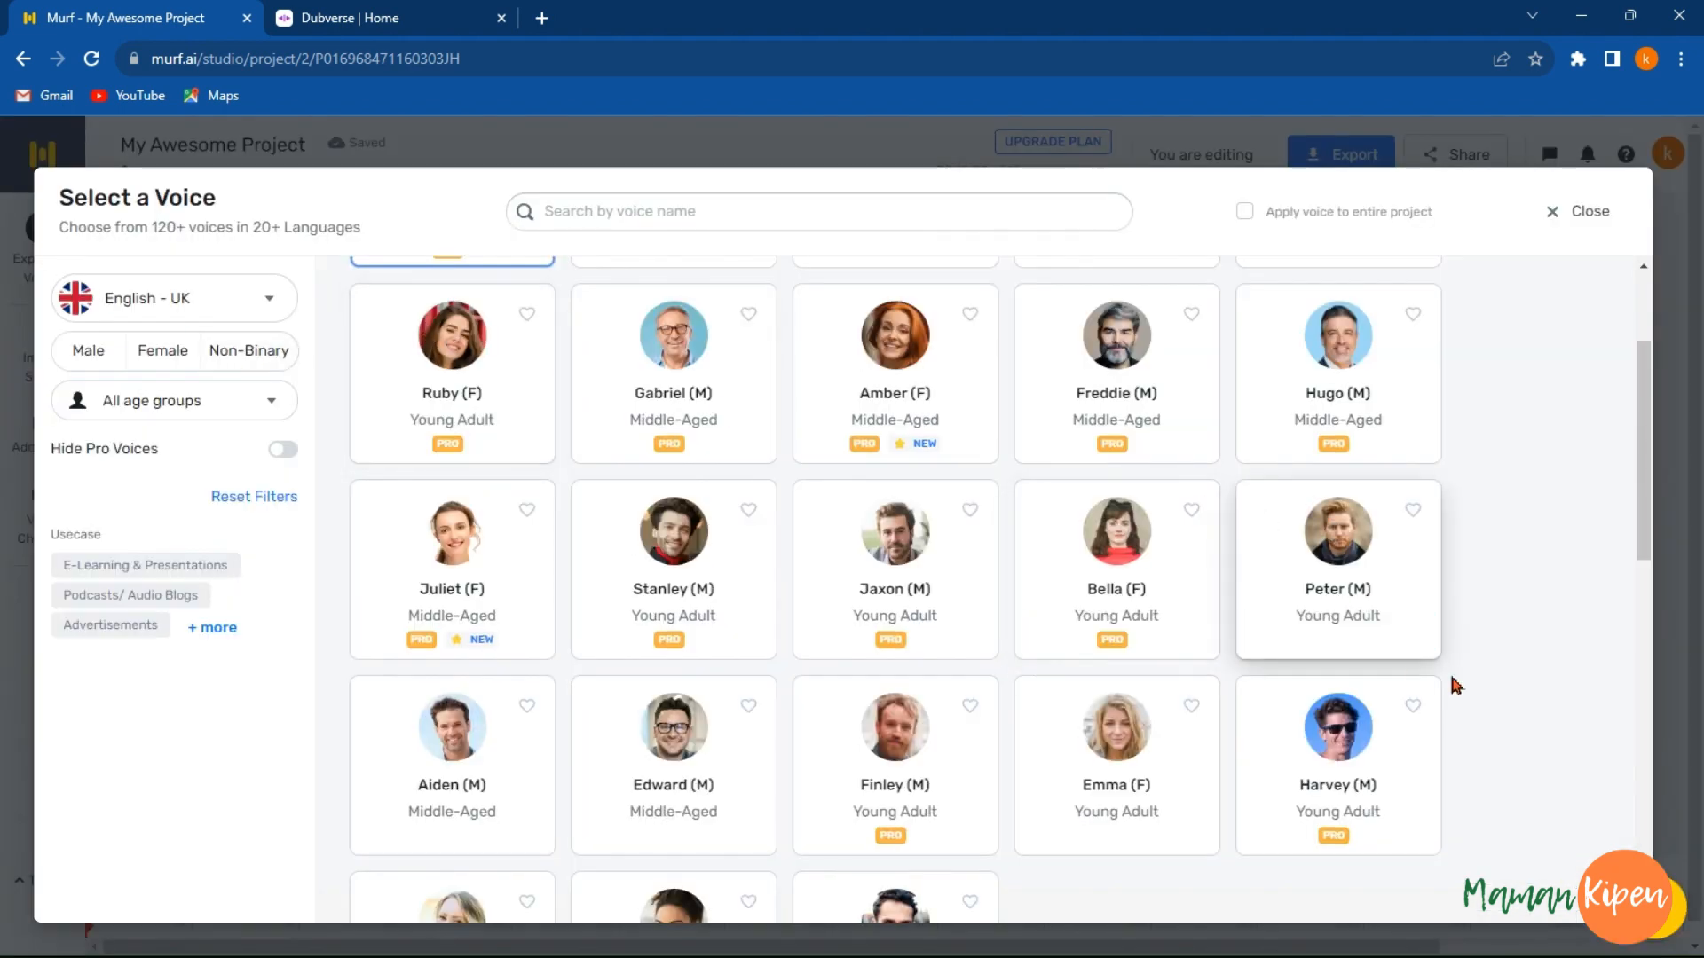
pyautogui.scroll(-15, 1464, 692)
pyautogui.scroll(-1, 1471, 695)
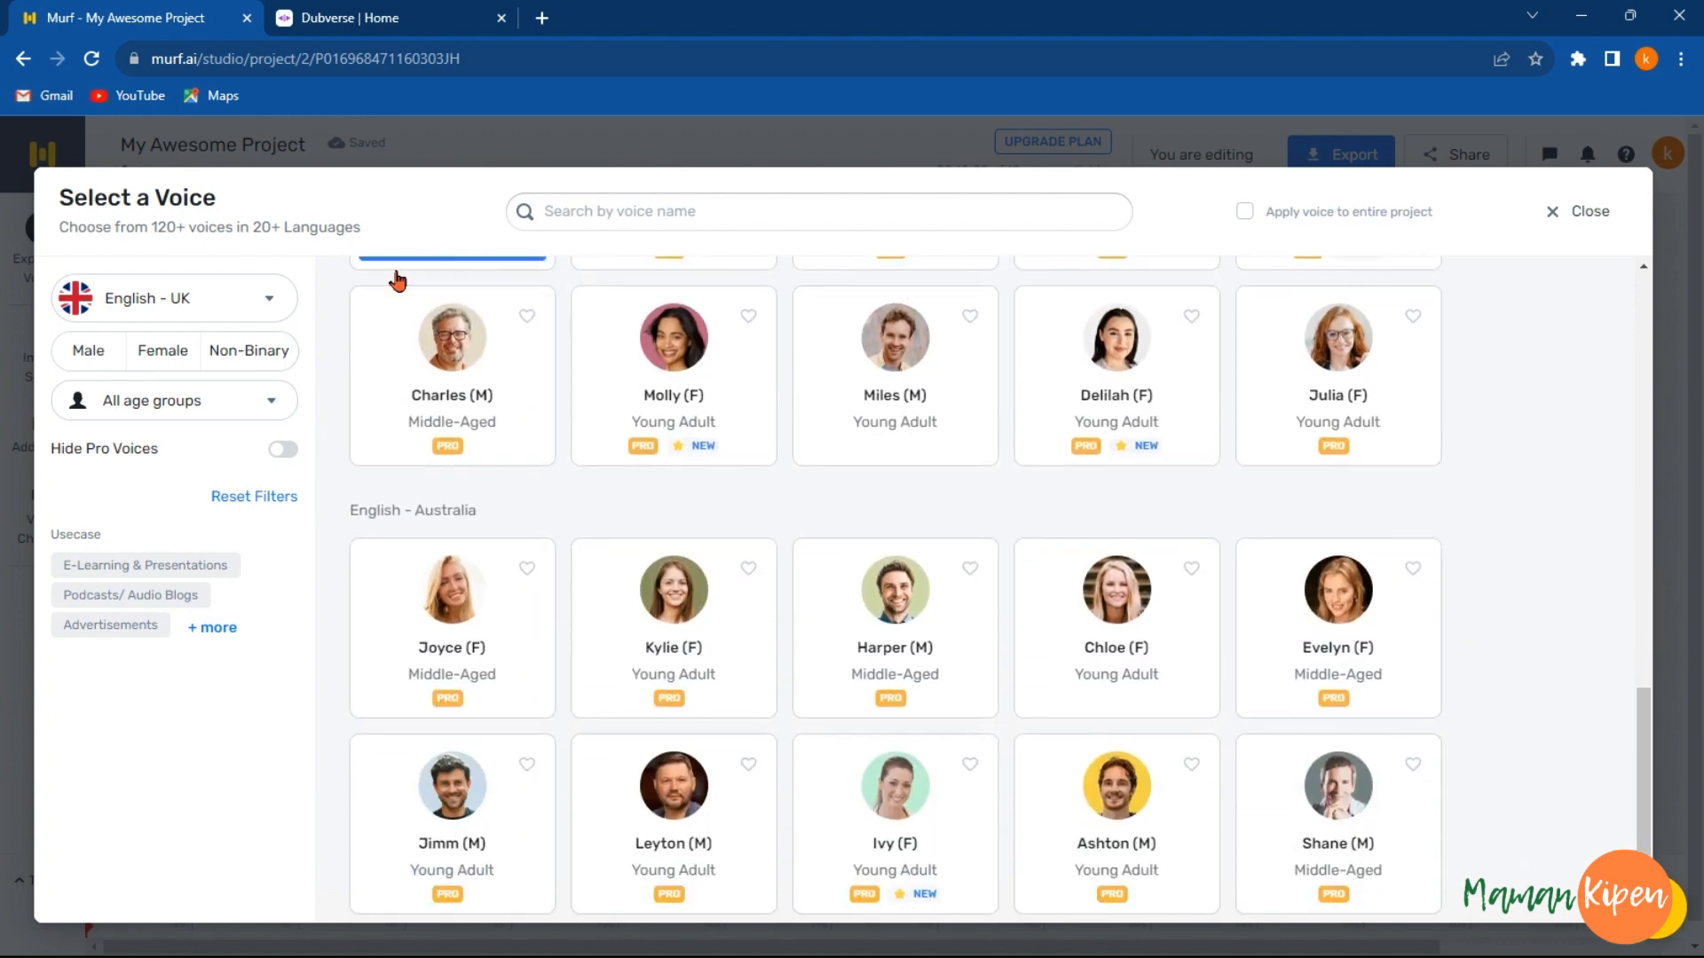
pyautogui.click(268, 306)
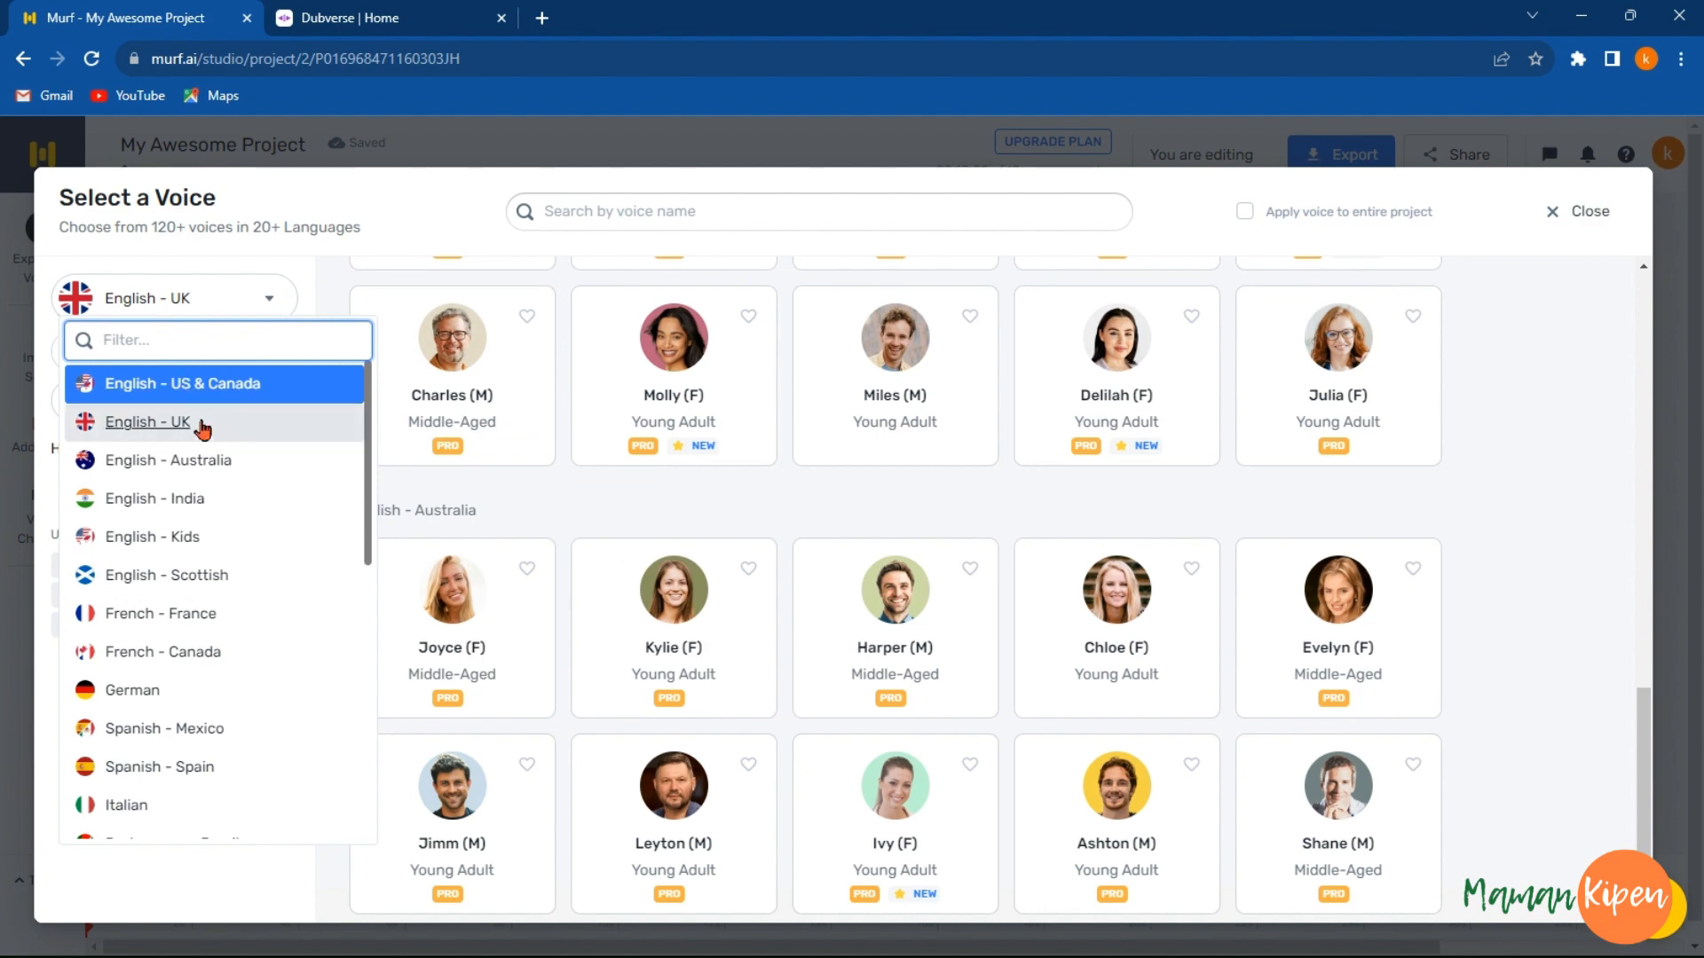
pyautogui.scroll(-1, 253, 550)
pyautogui.scroll(-2, 253, 550)
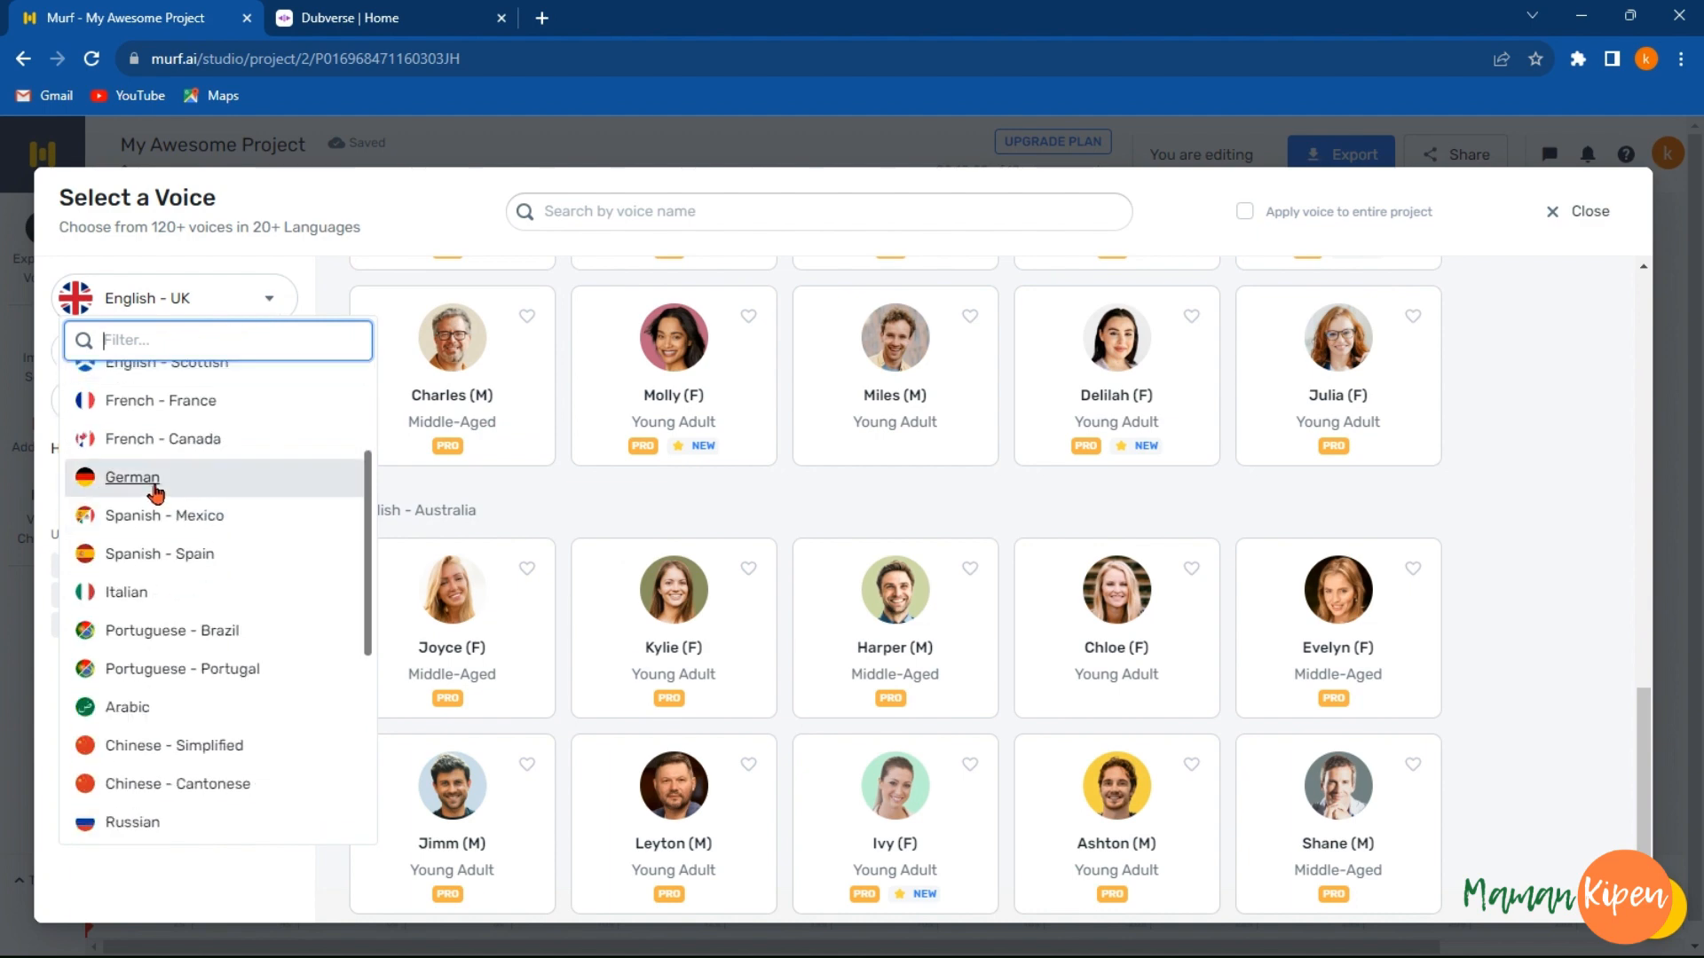
pyautogui.click(144, 399)
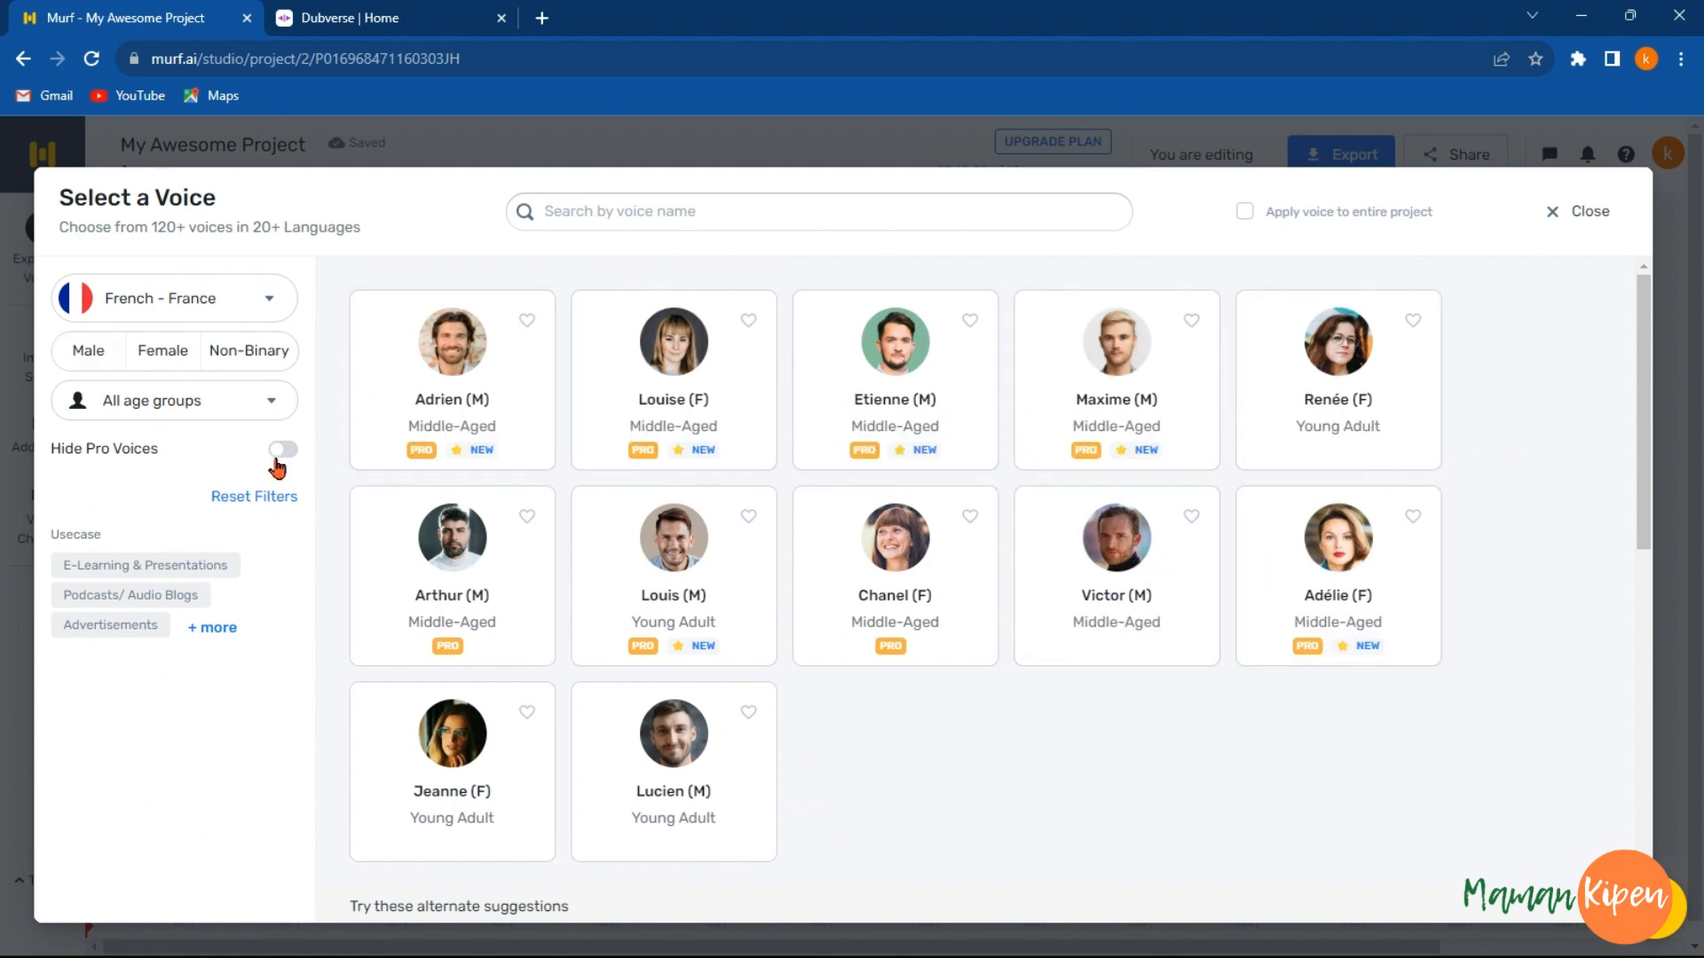
pyautogui.click(282, 452)
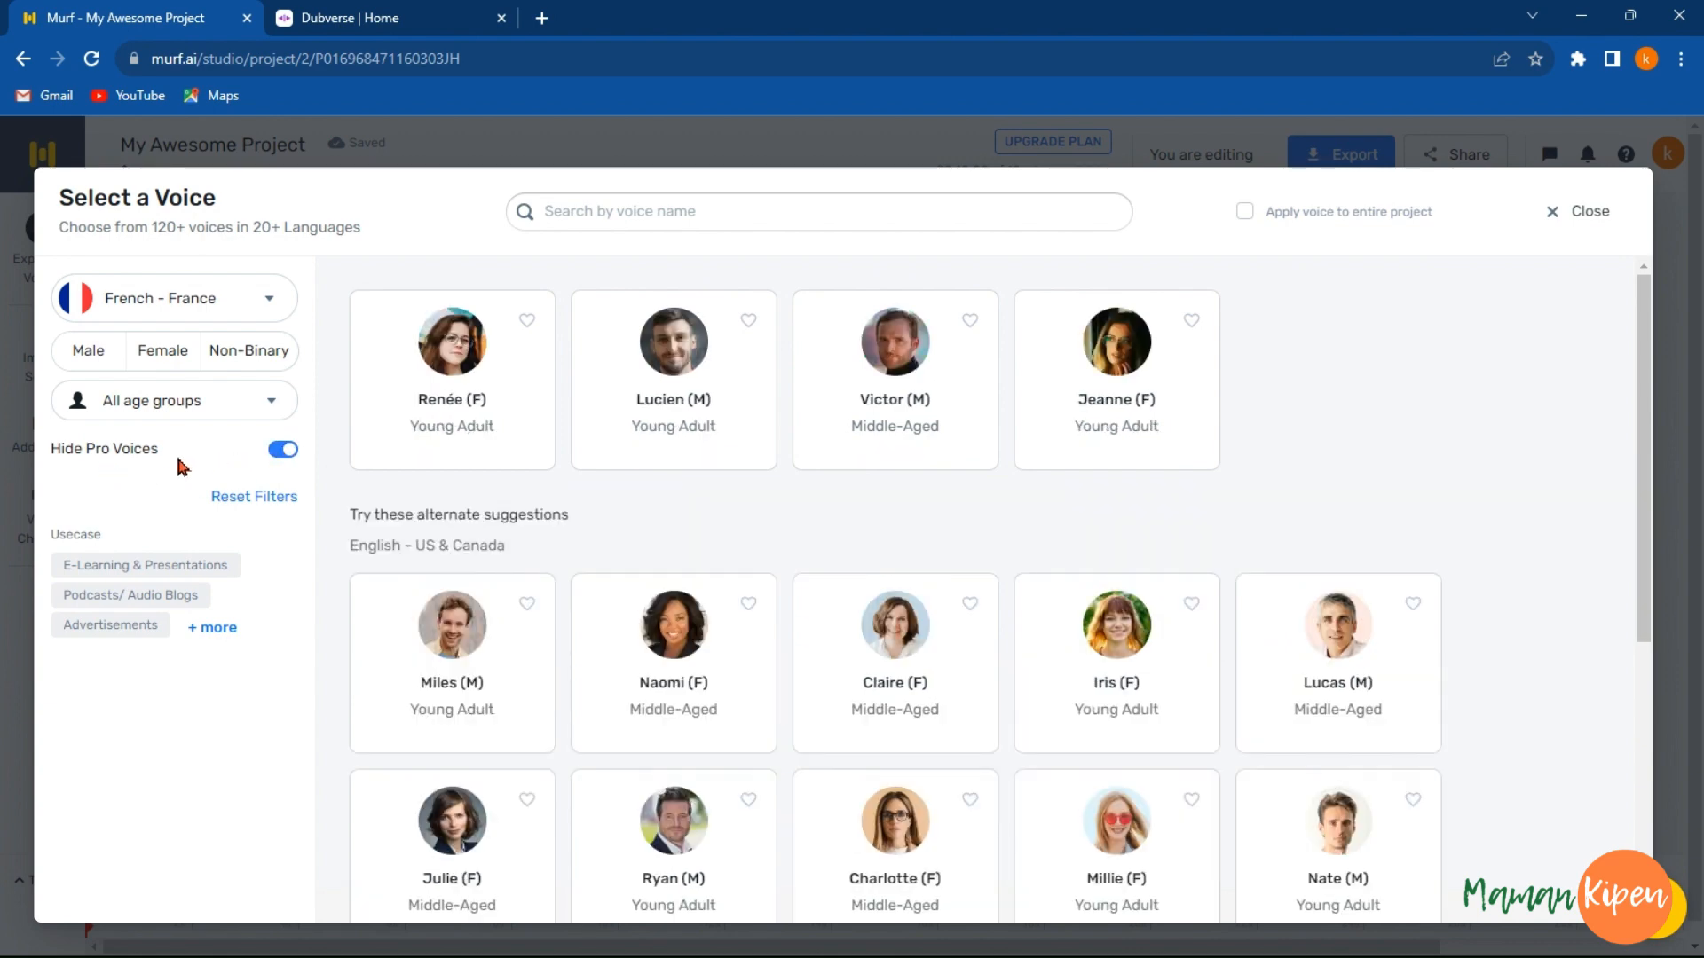
# Step: Compare the free French voices and assign Renée (F) to the text block
pyautogui.moveTo(923, 366)
pyautogui.moveTo(577, 589)
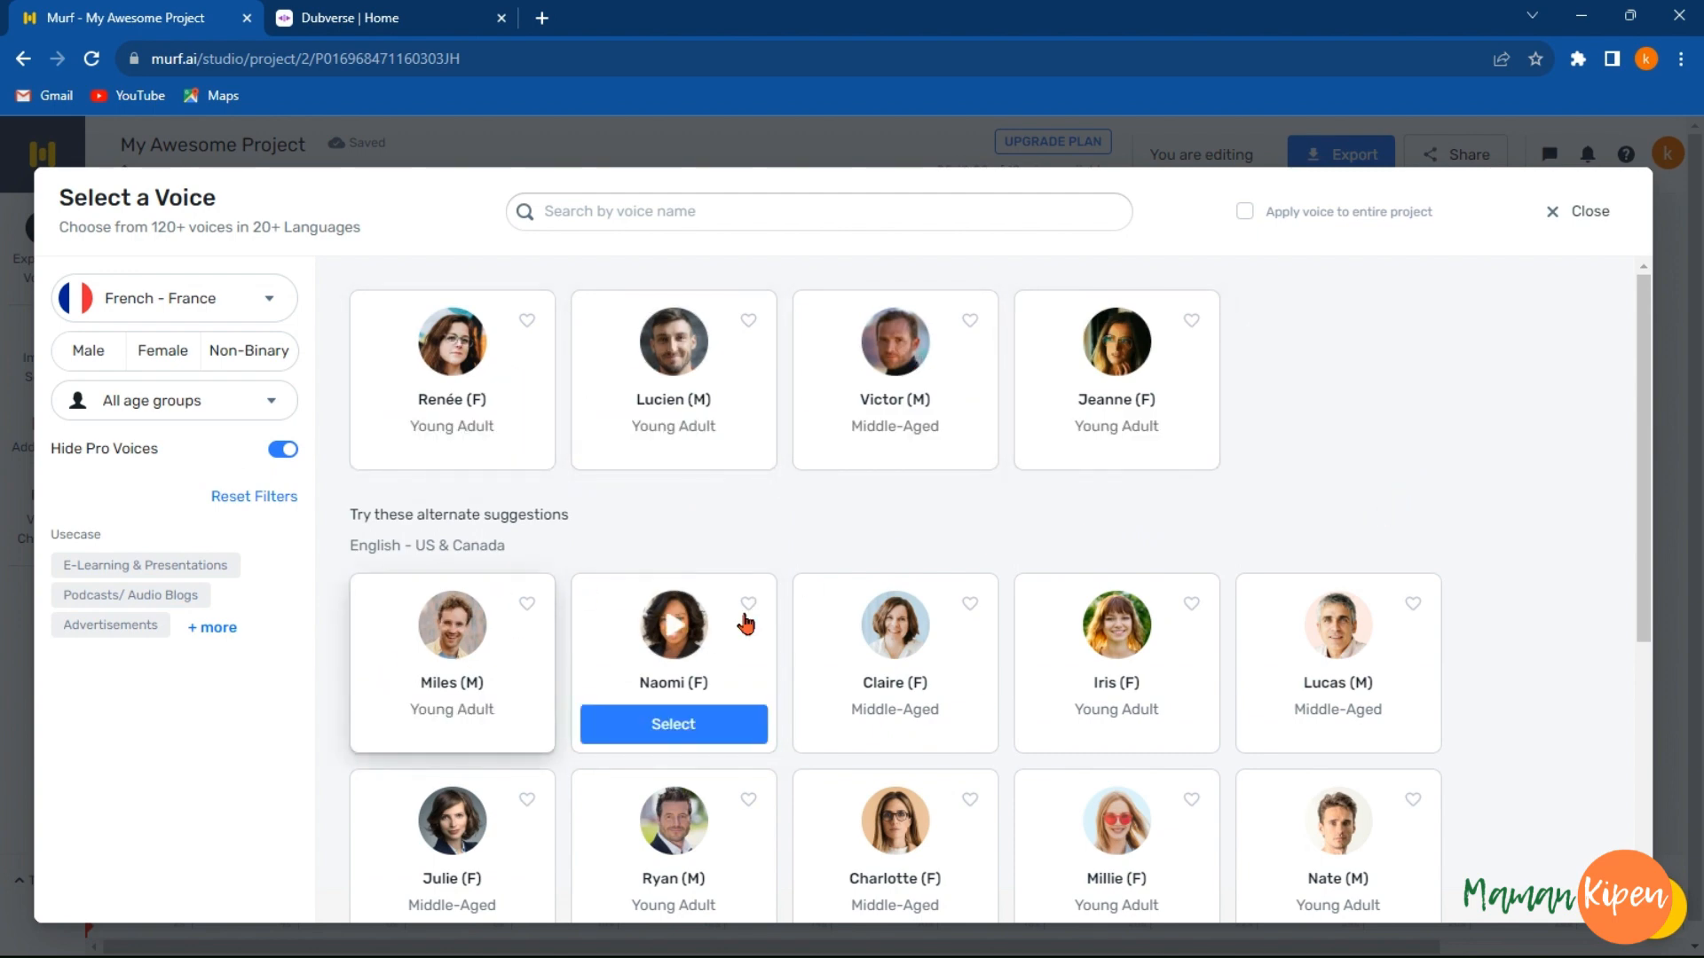
pyautogui.scroll(-2, 950, 790)
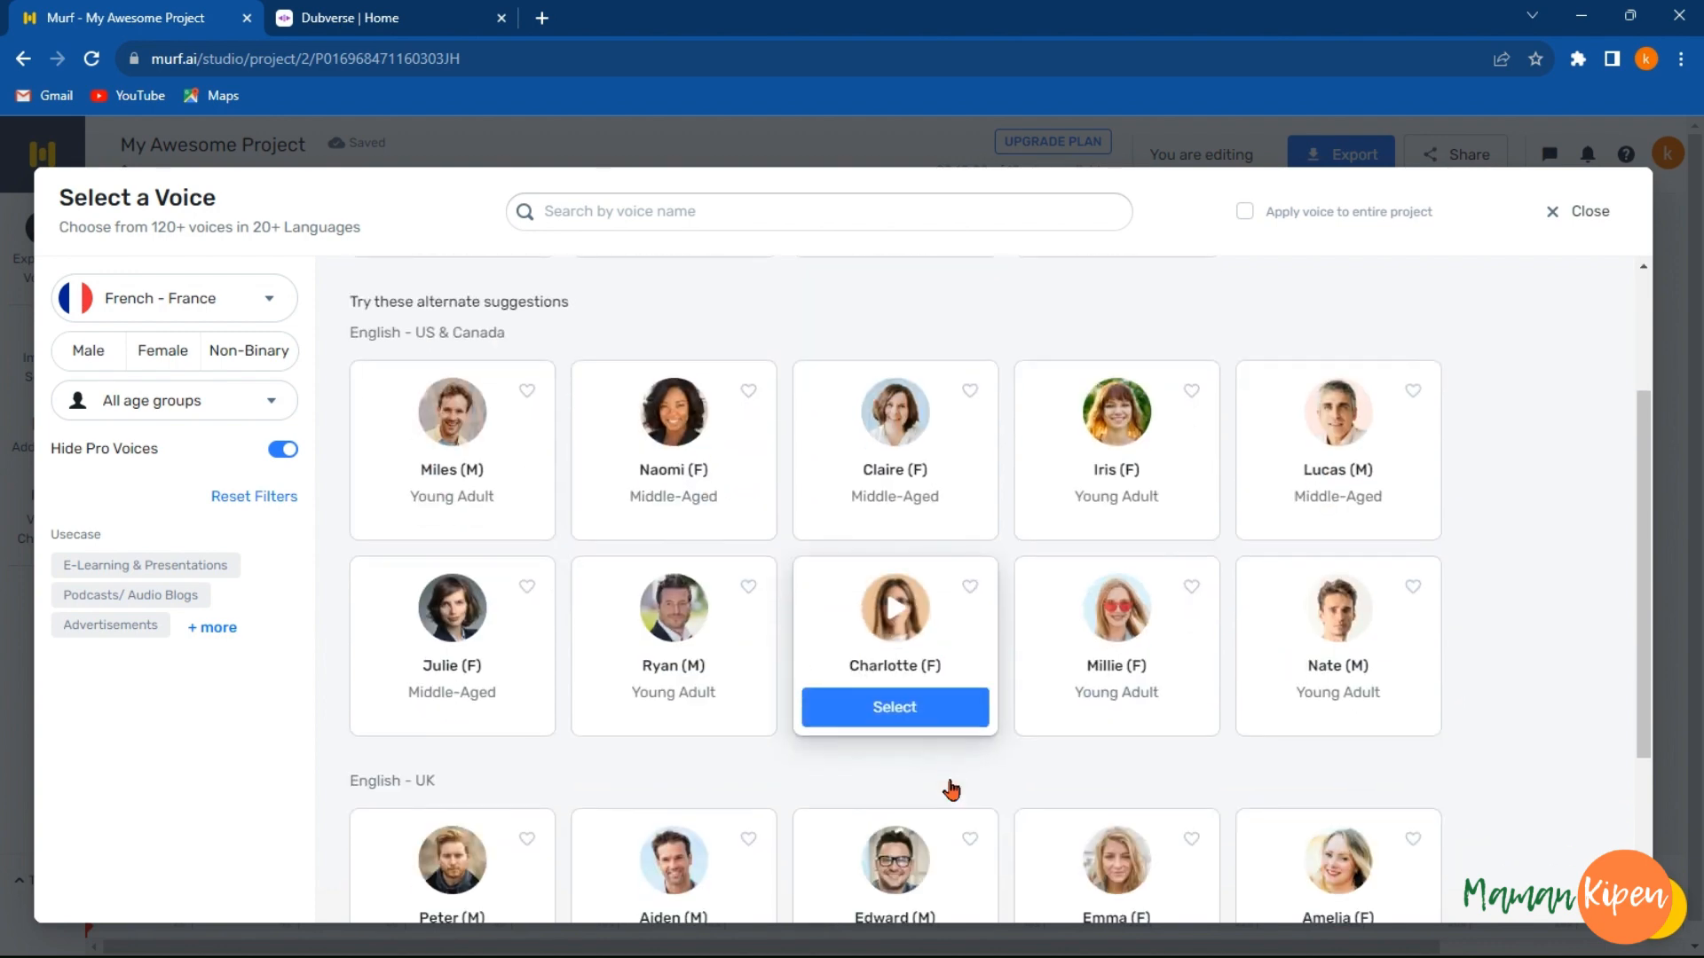
pyautogui.scroll(-3, 950, 789)
pyautogui.scroll(5, 951, 790)
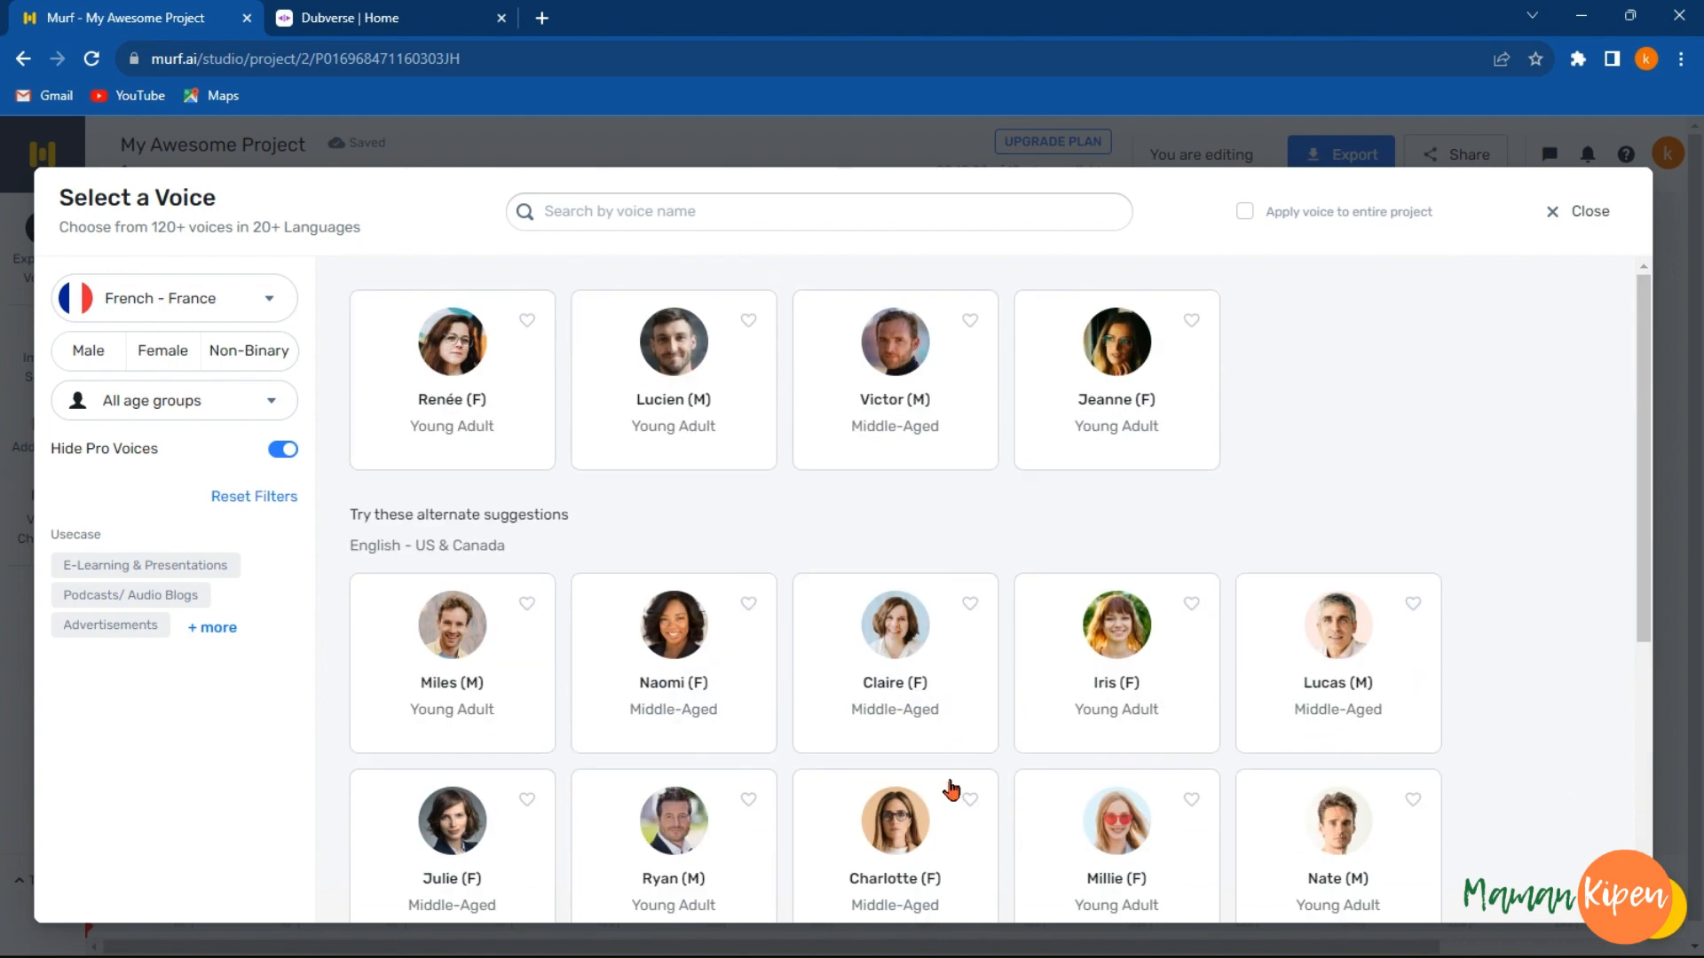
pyautogui.moveTo(1084, 410)
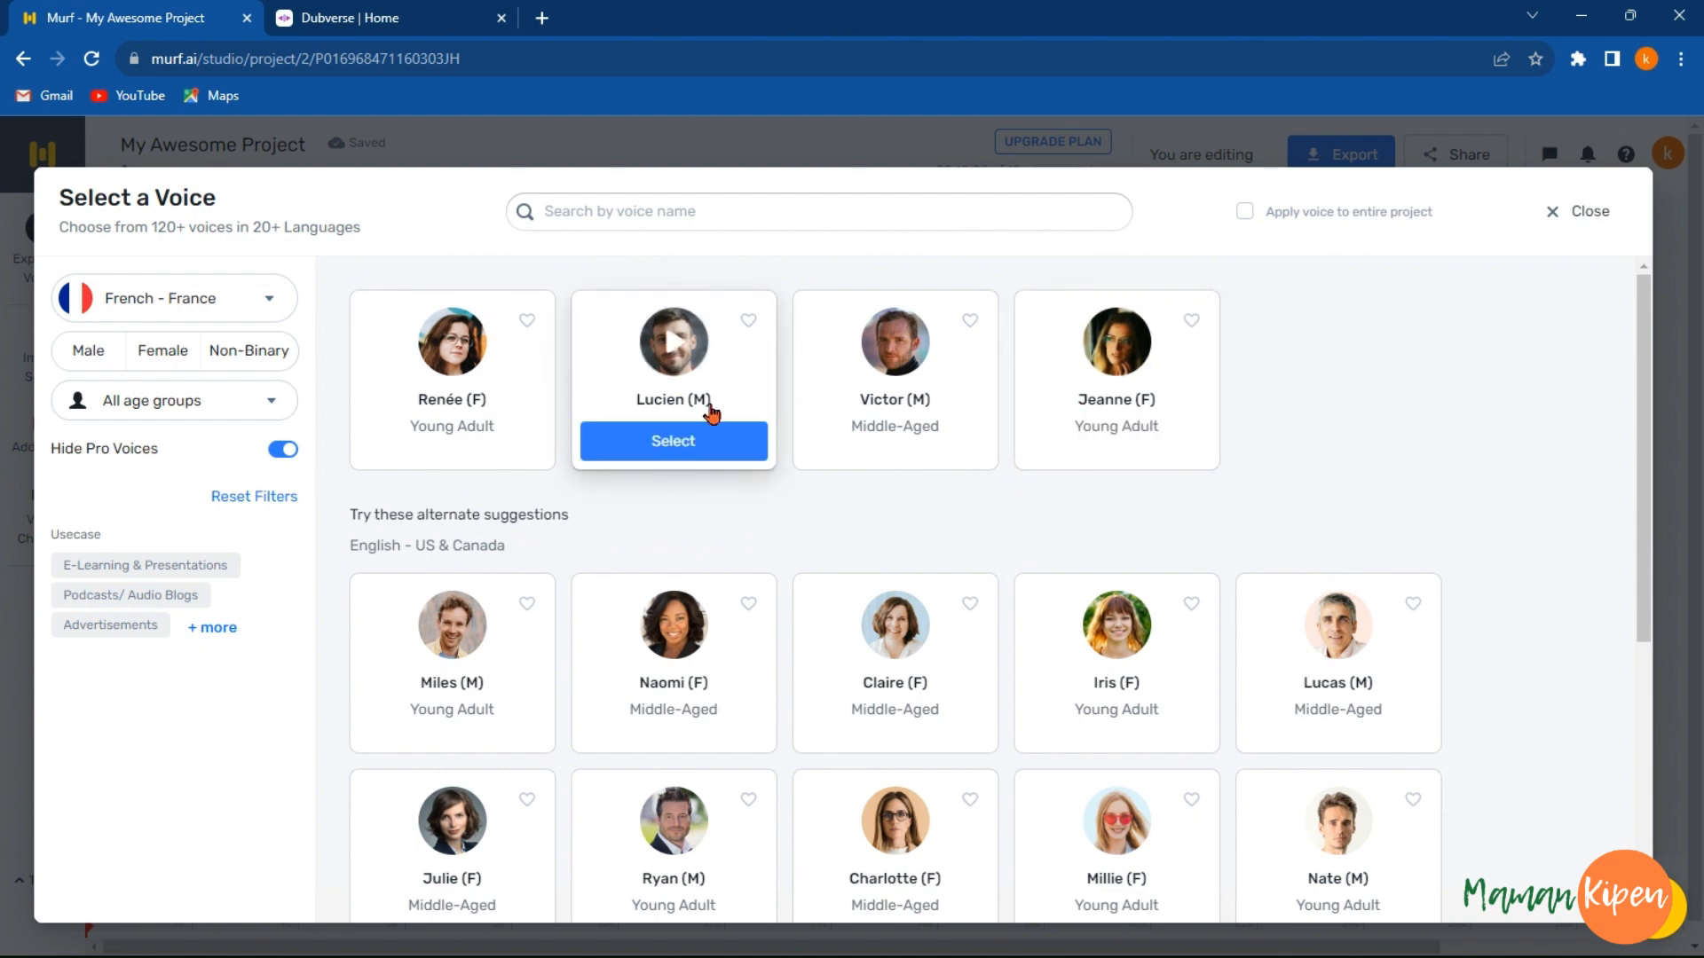
pyautogui.moveTo(426, 417)
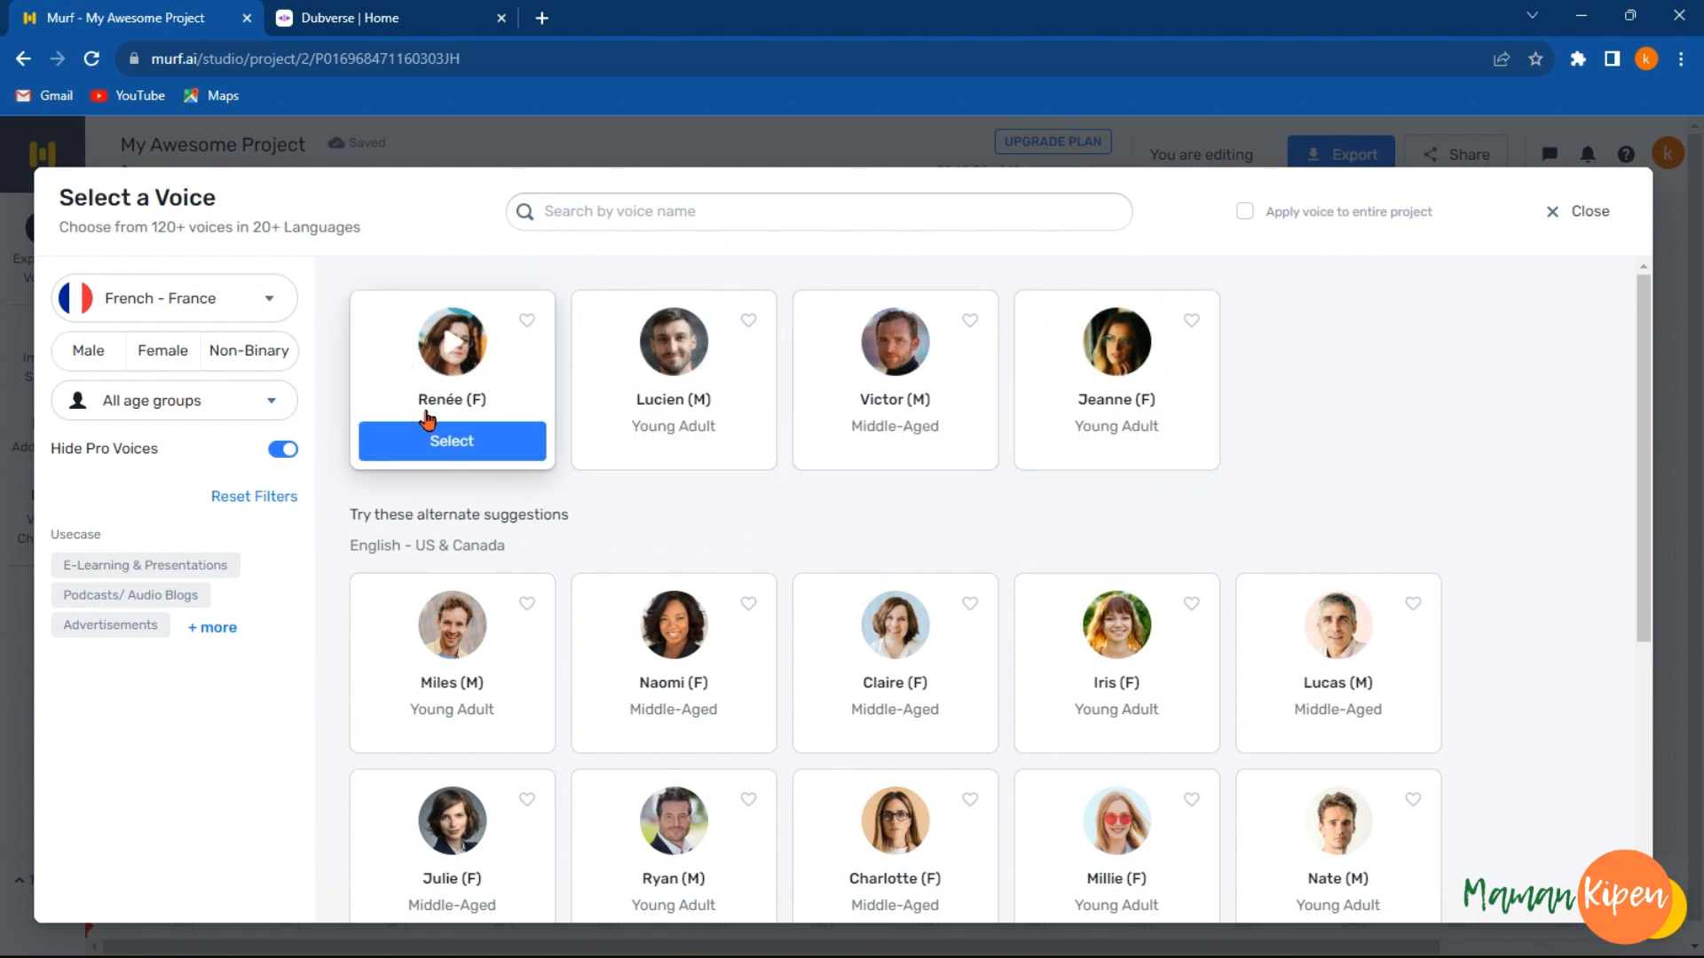
pyautogui.click(470, 446)
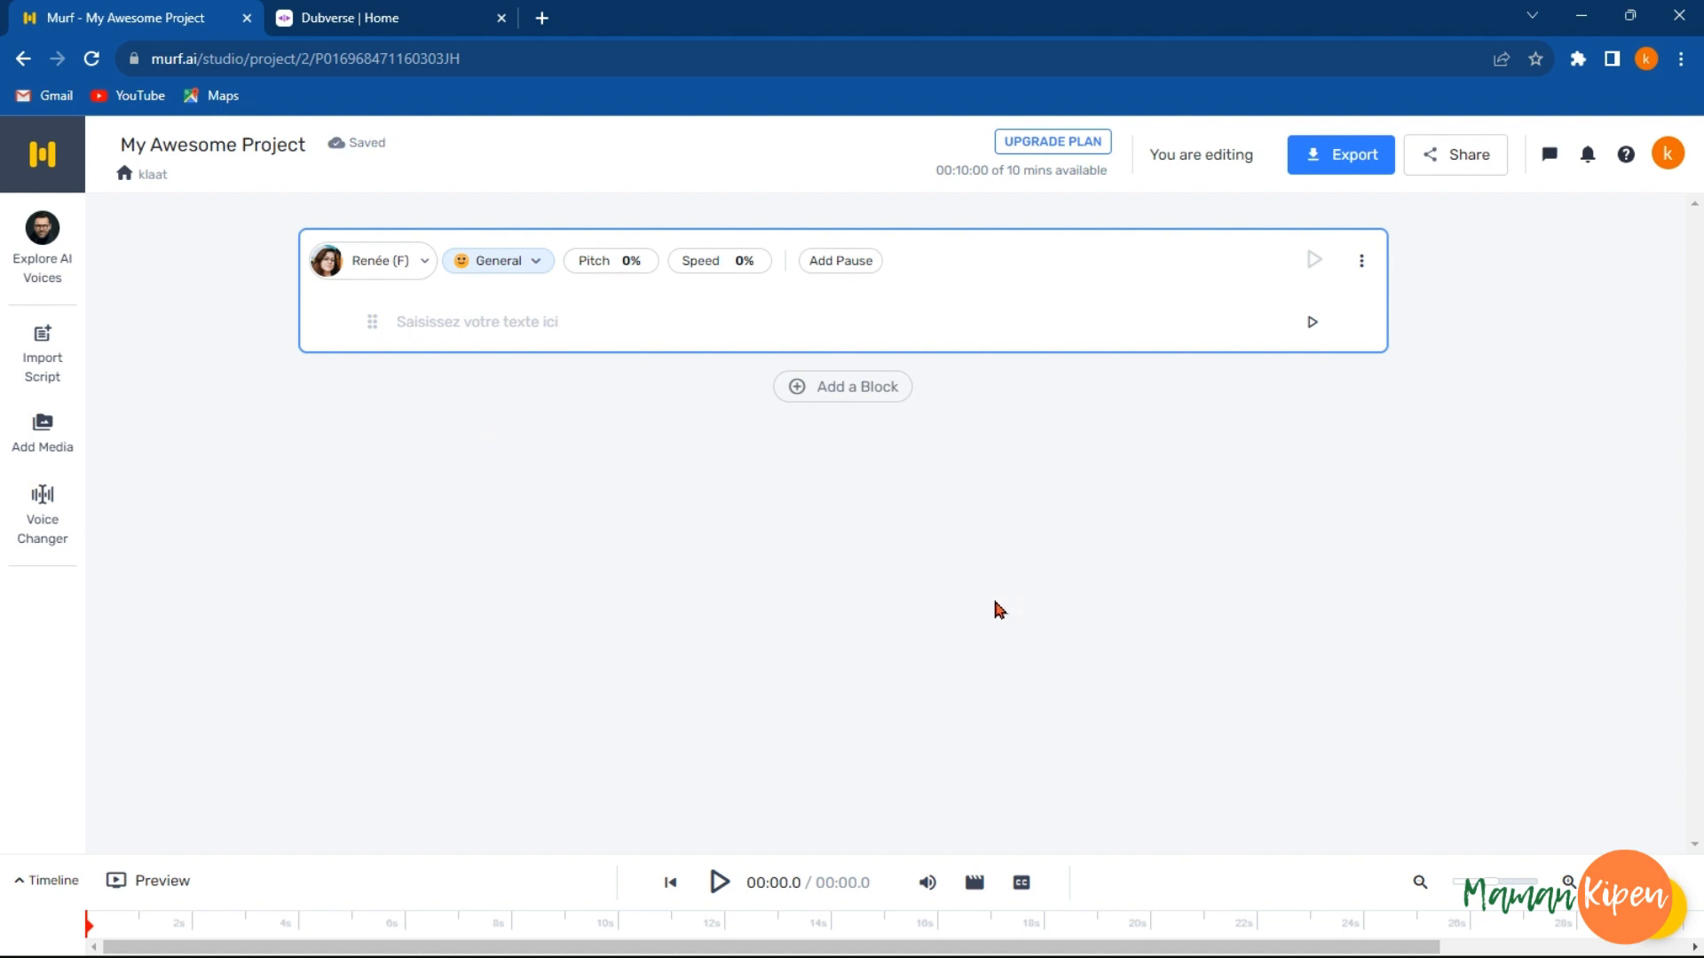
# Step: Enter "BONJOUR JE SUIS RENEE" as the block's text, then generate and listen to its audio
pyautogui.click(588, 320)
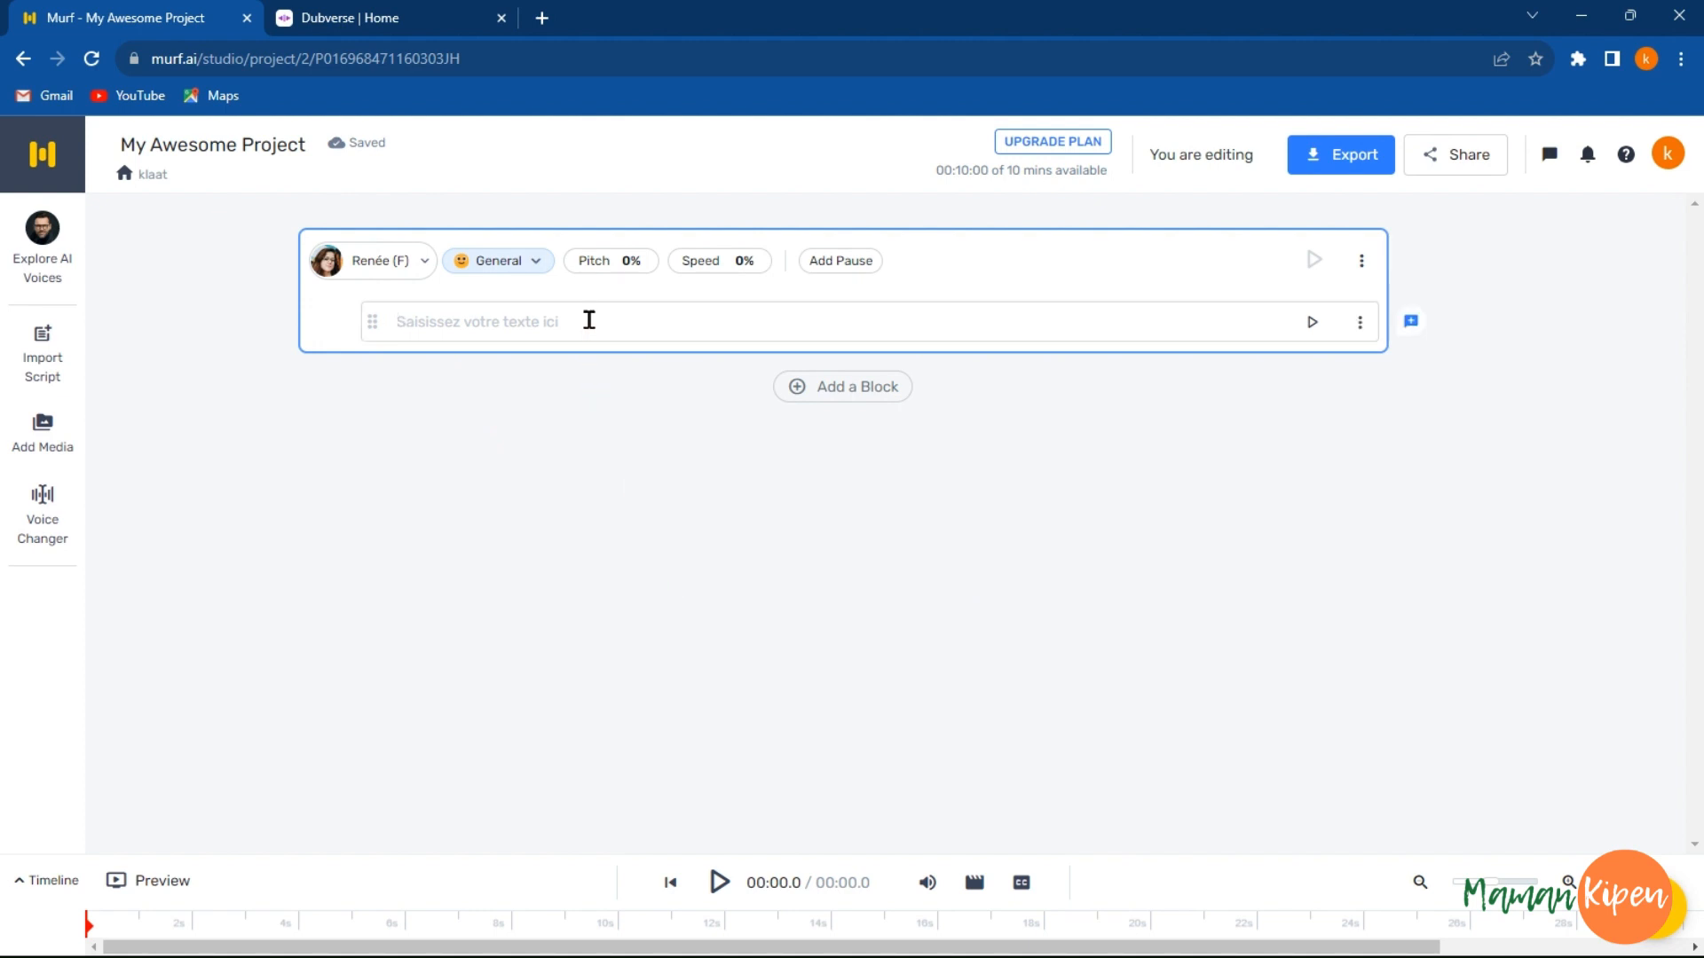
pyautogui.write('BONJ')
pyautogui.write('OUR J')
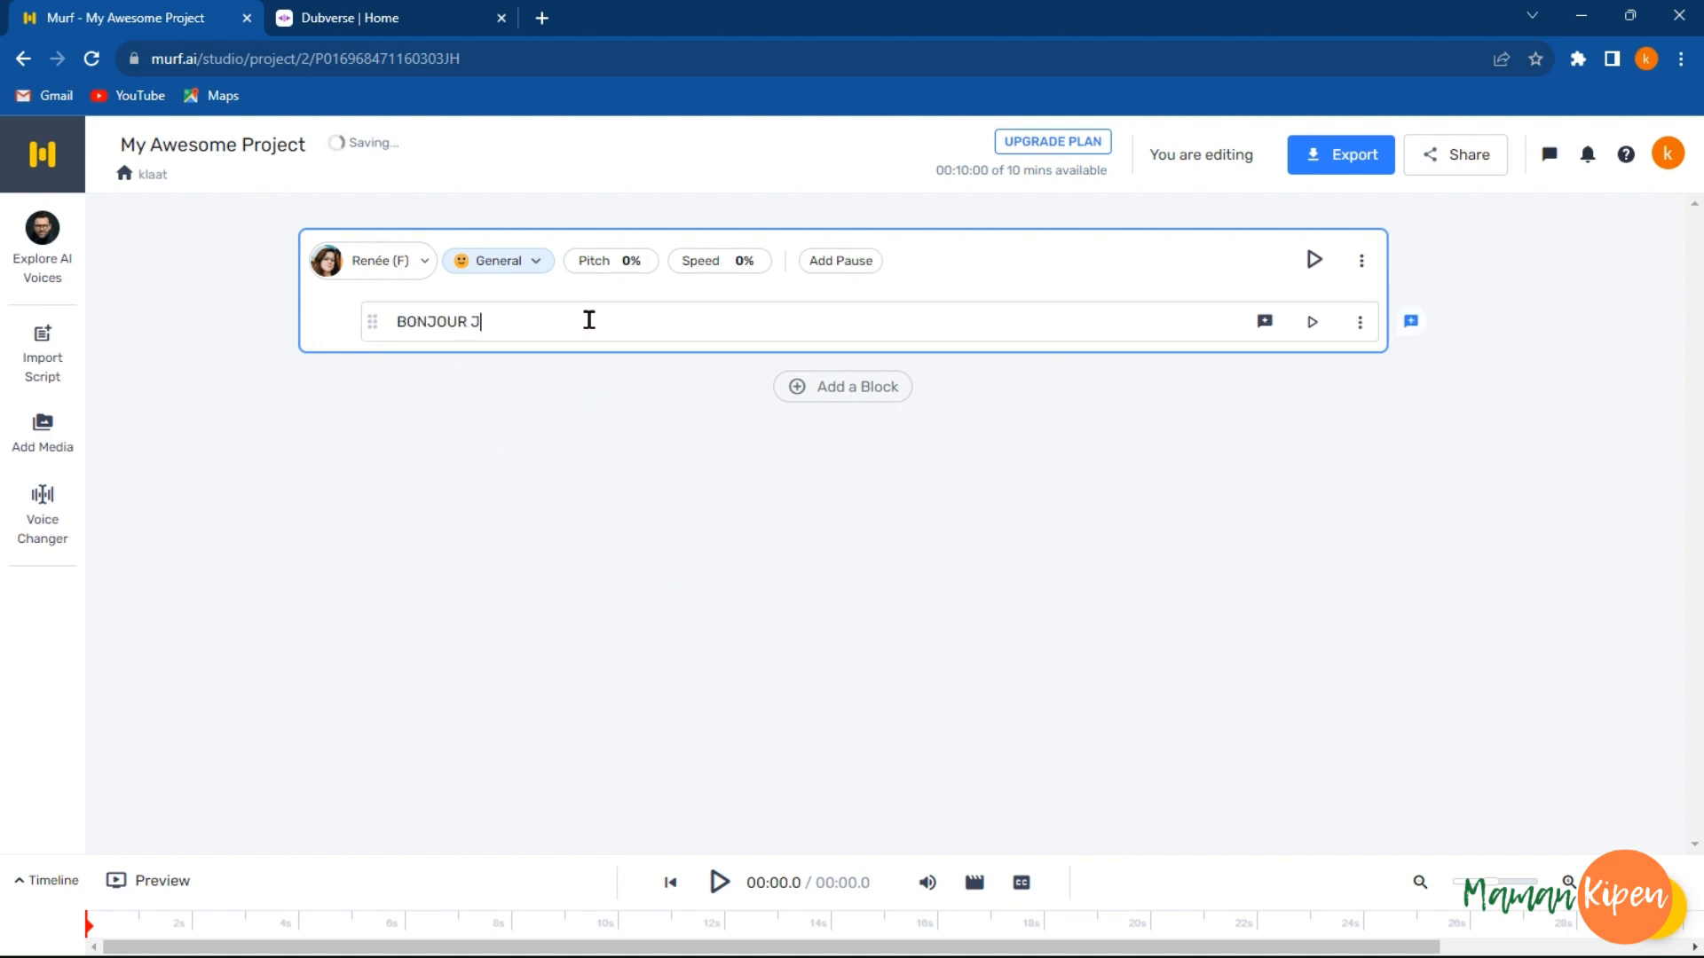
pyautogui.write('E SUIS RENEE')
pyautogui.click(1312, 323)
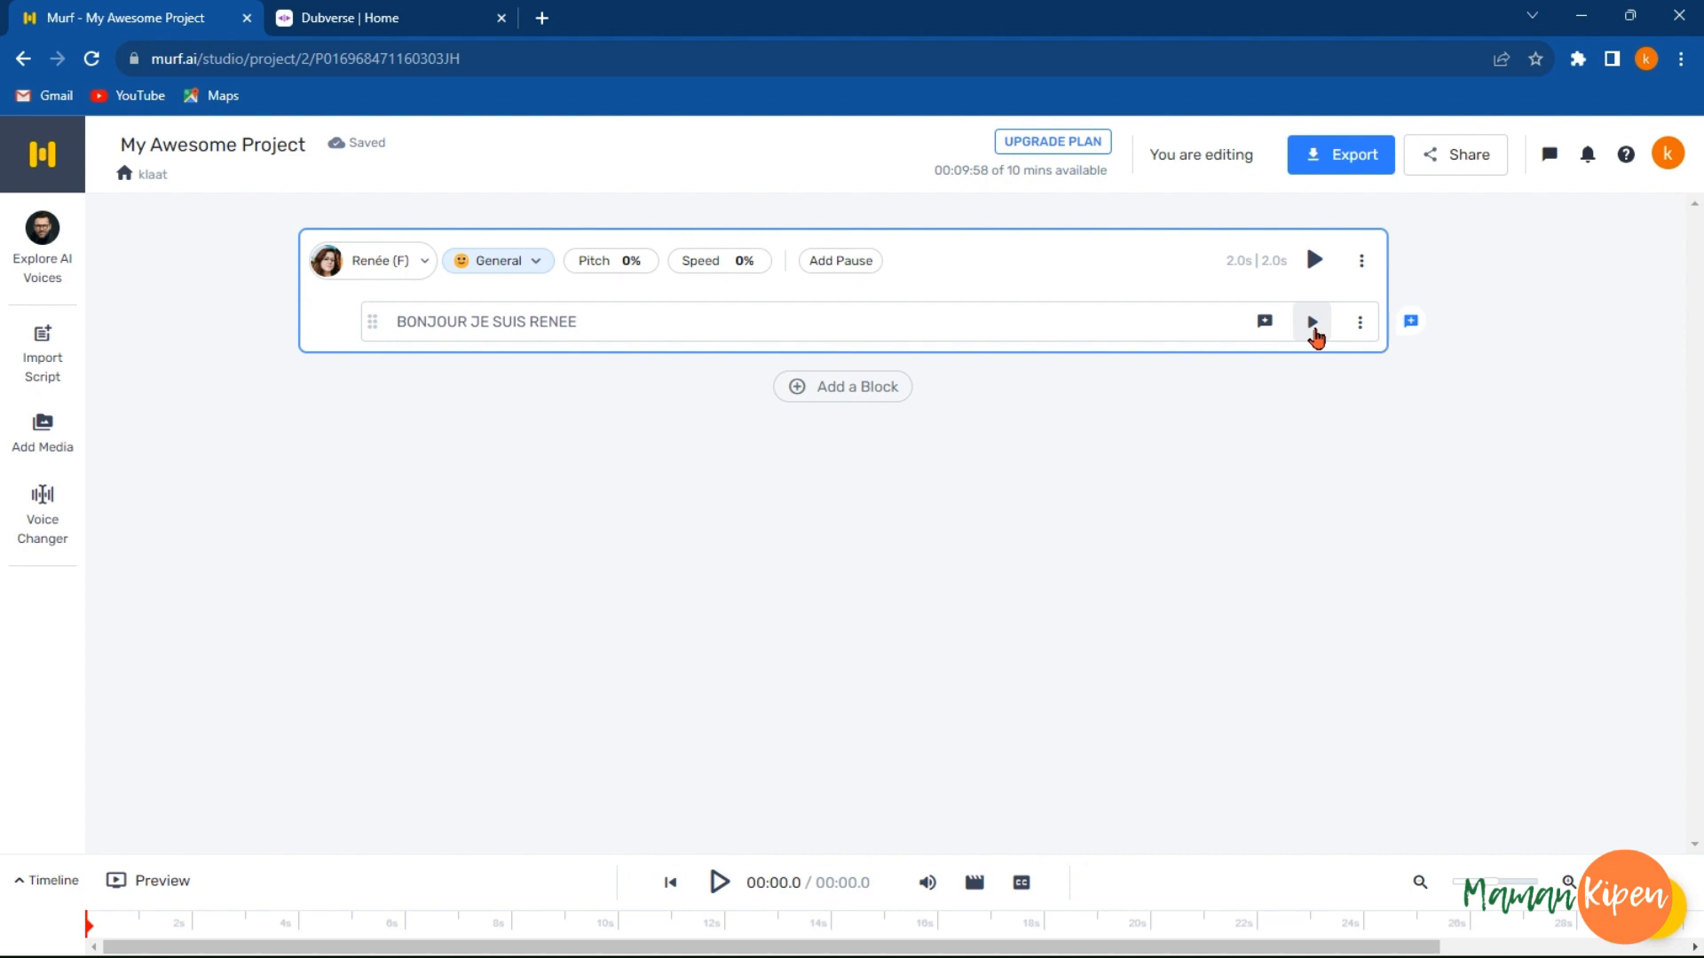
pyautogui.click(1315, 330)
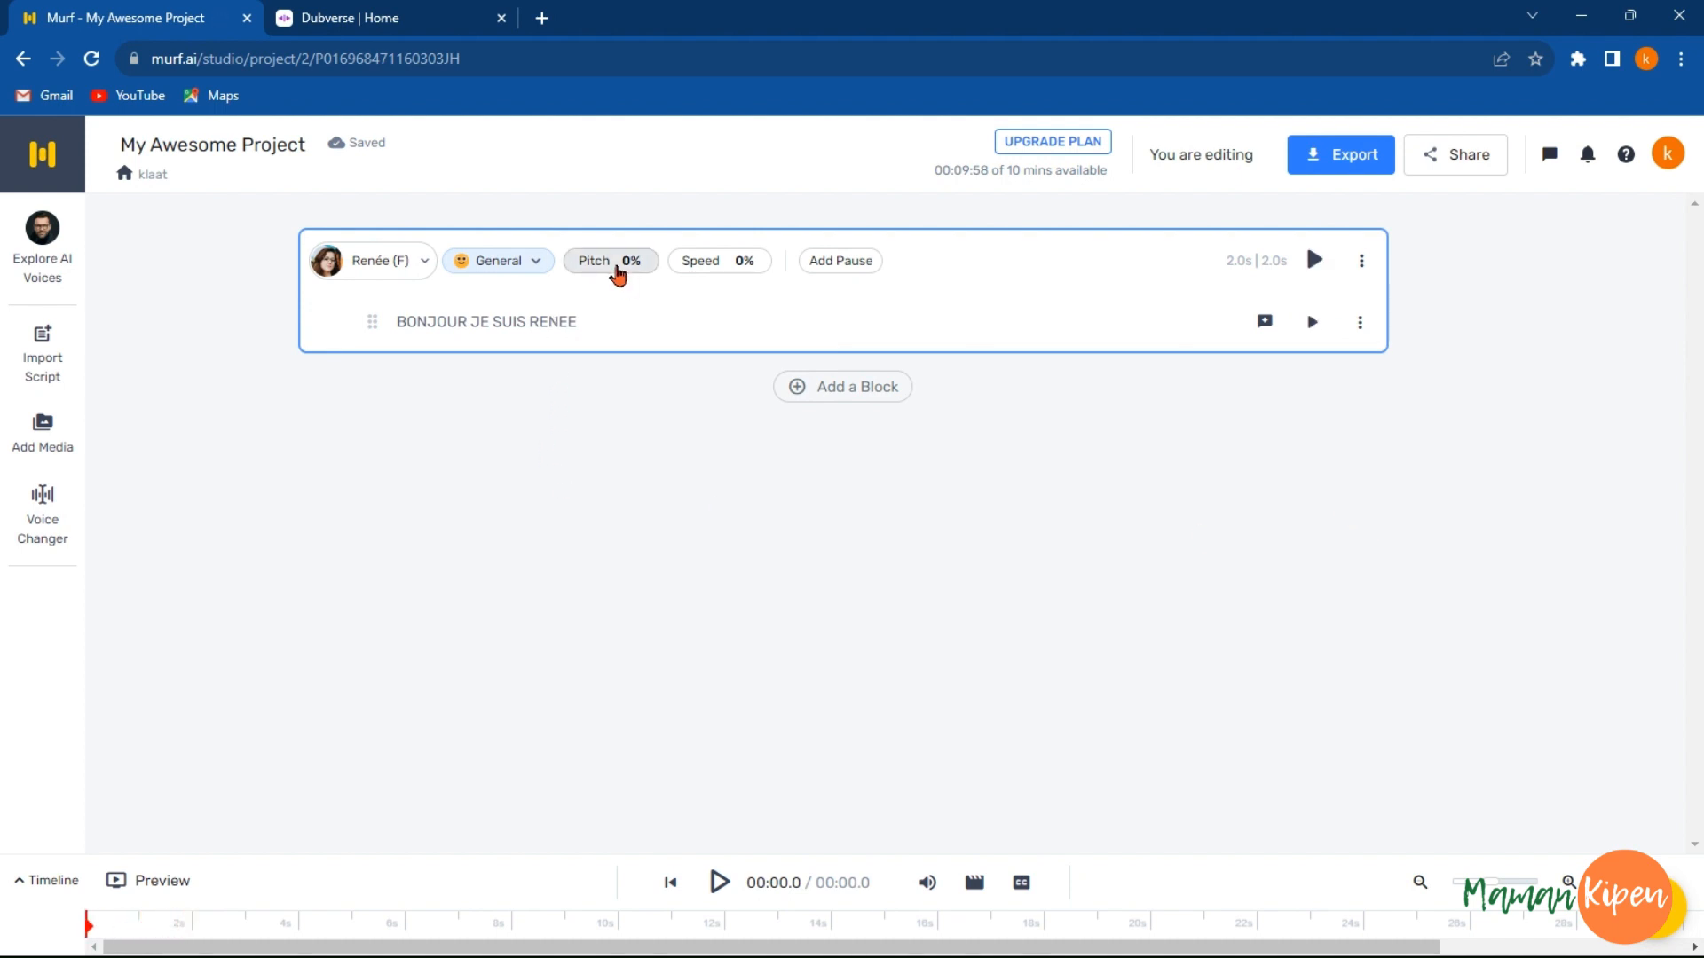
# Step: Check the pitch and speed ranges and set Renée's voice style to Cheerful
pyautogui.click(630, 278)
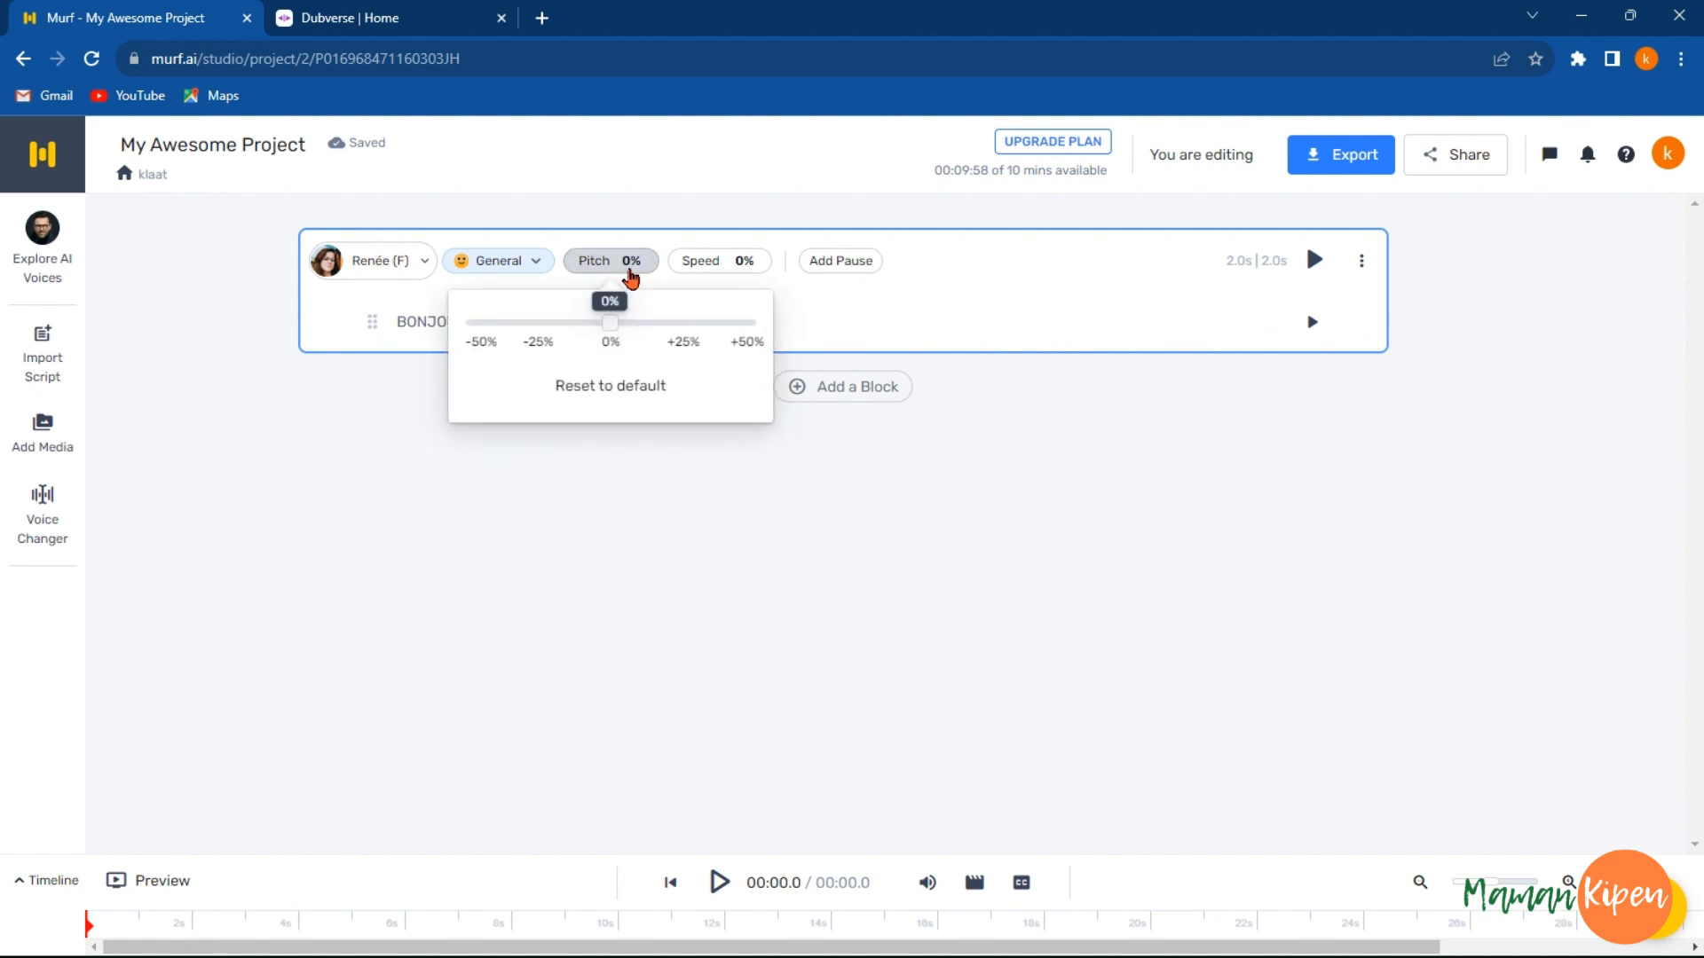
pyautogui.click(707, 276)
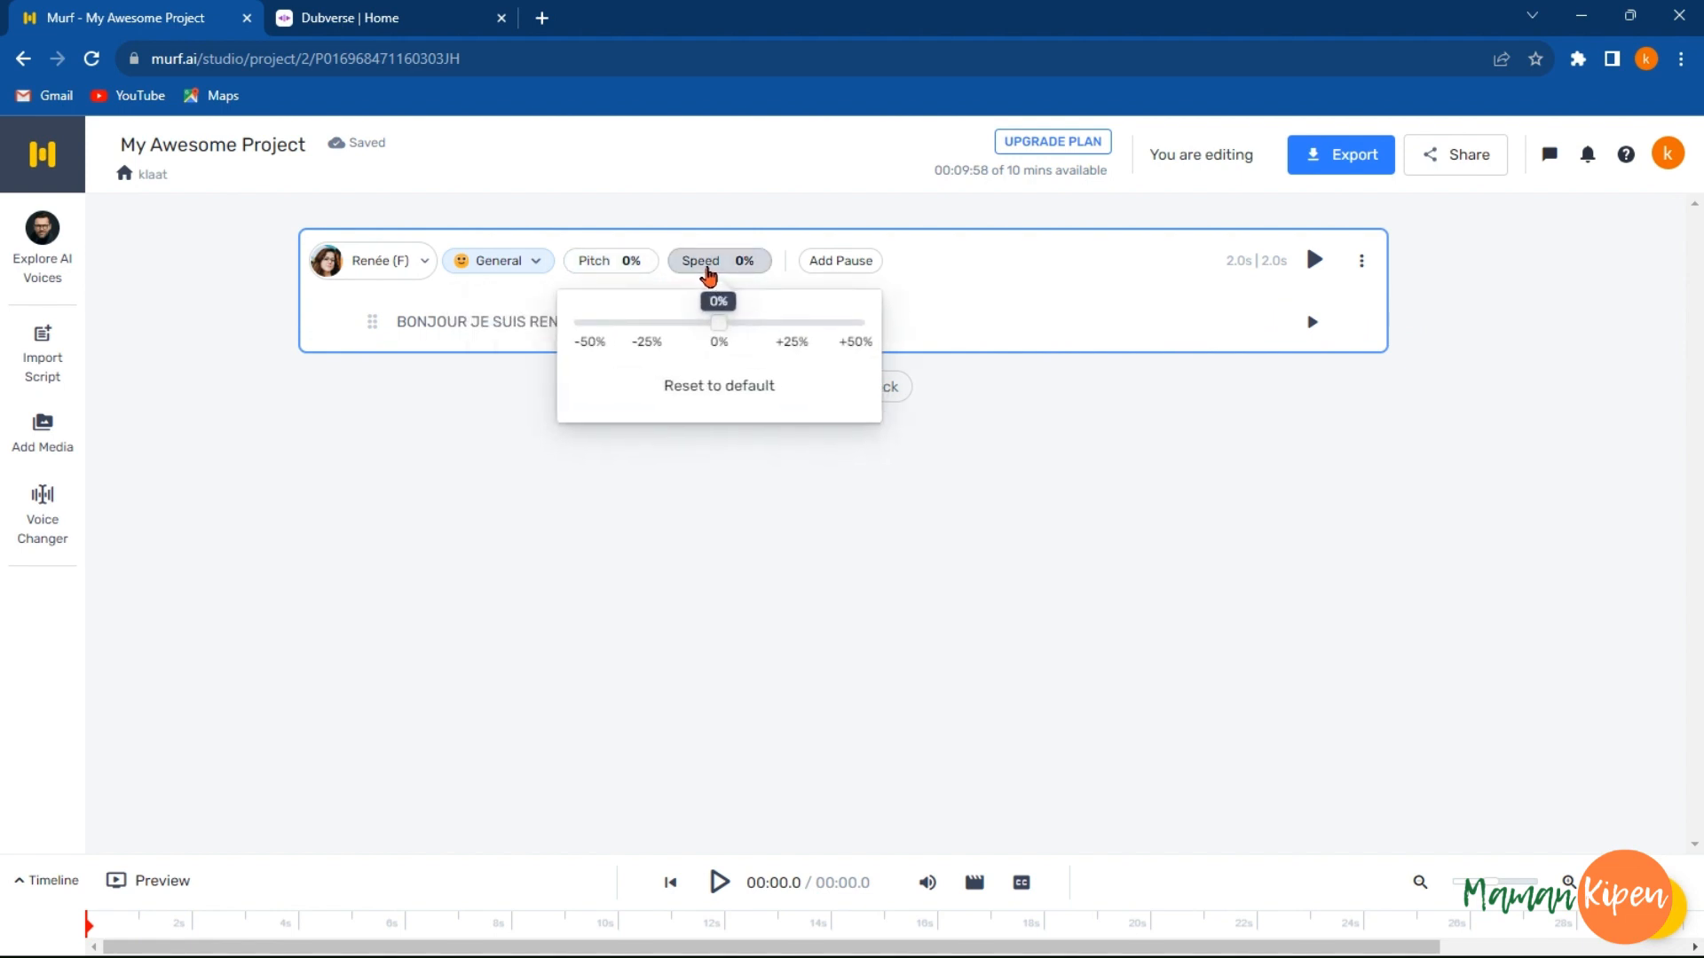
pyautogui.click(535, 264)
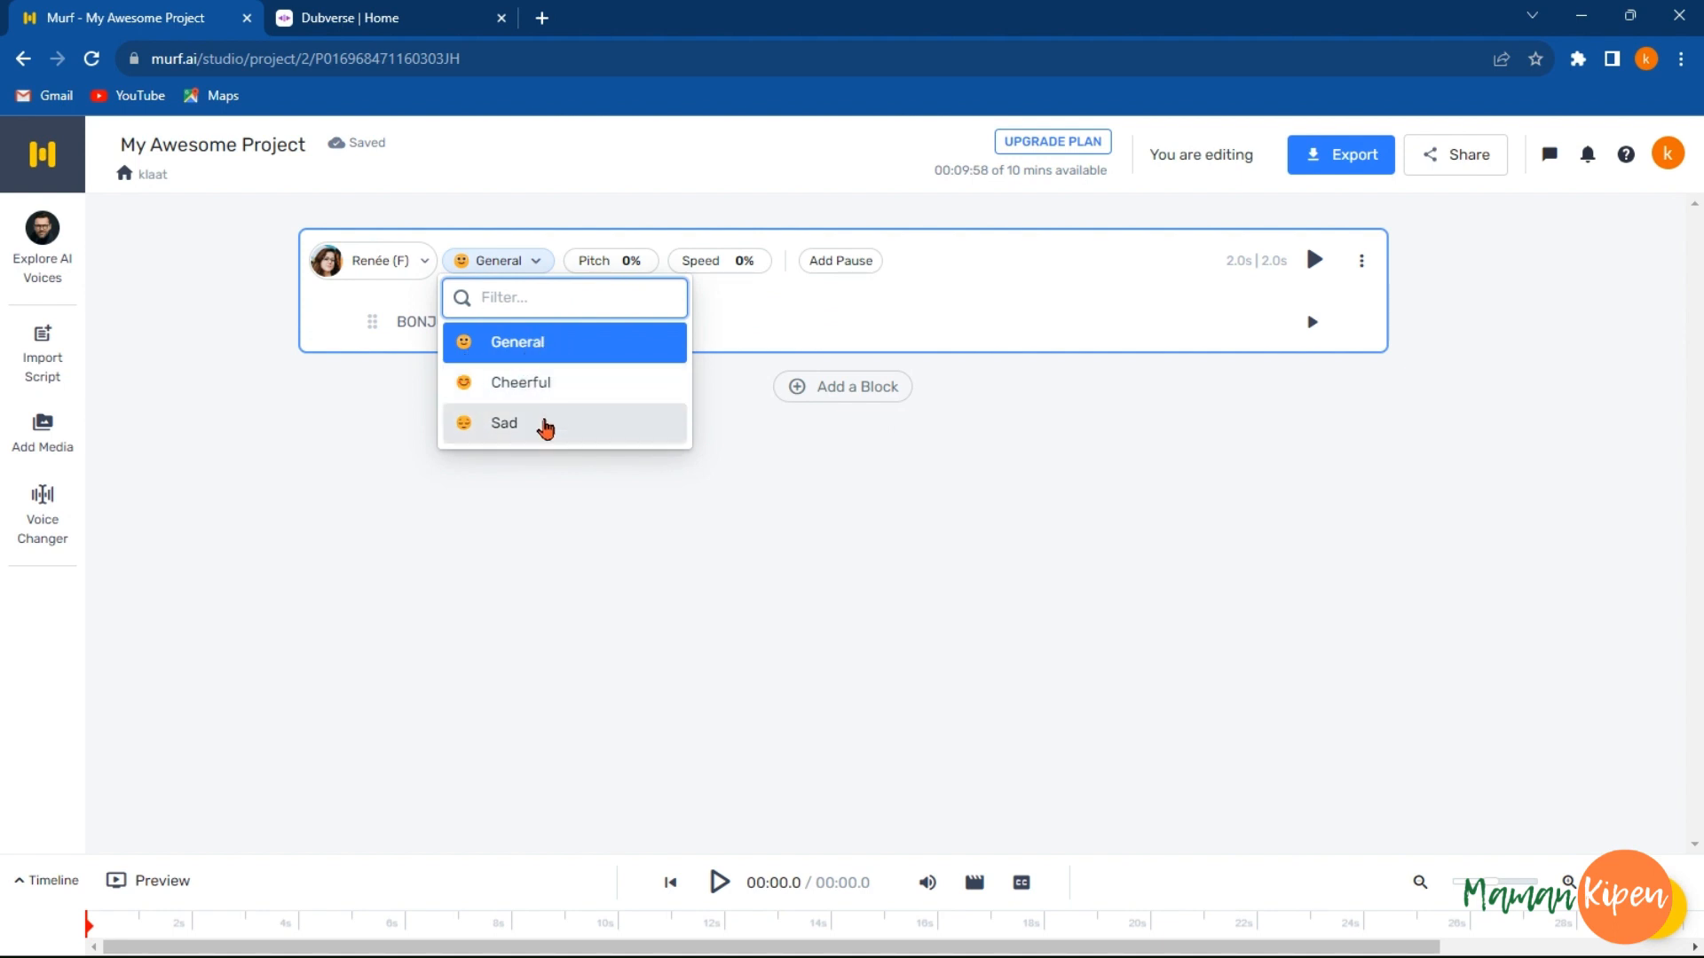
pyautogui.click(543, 387)
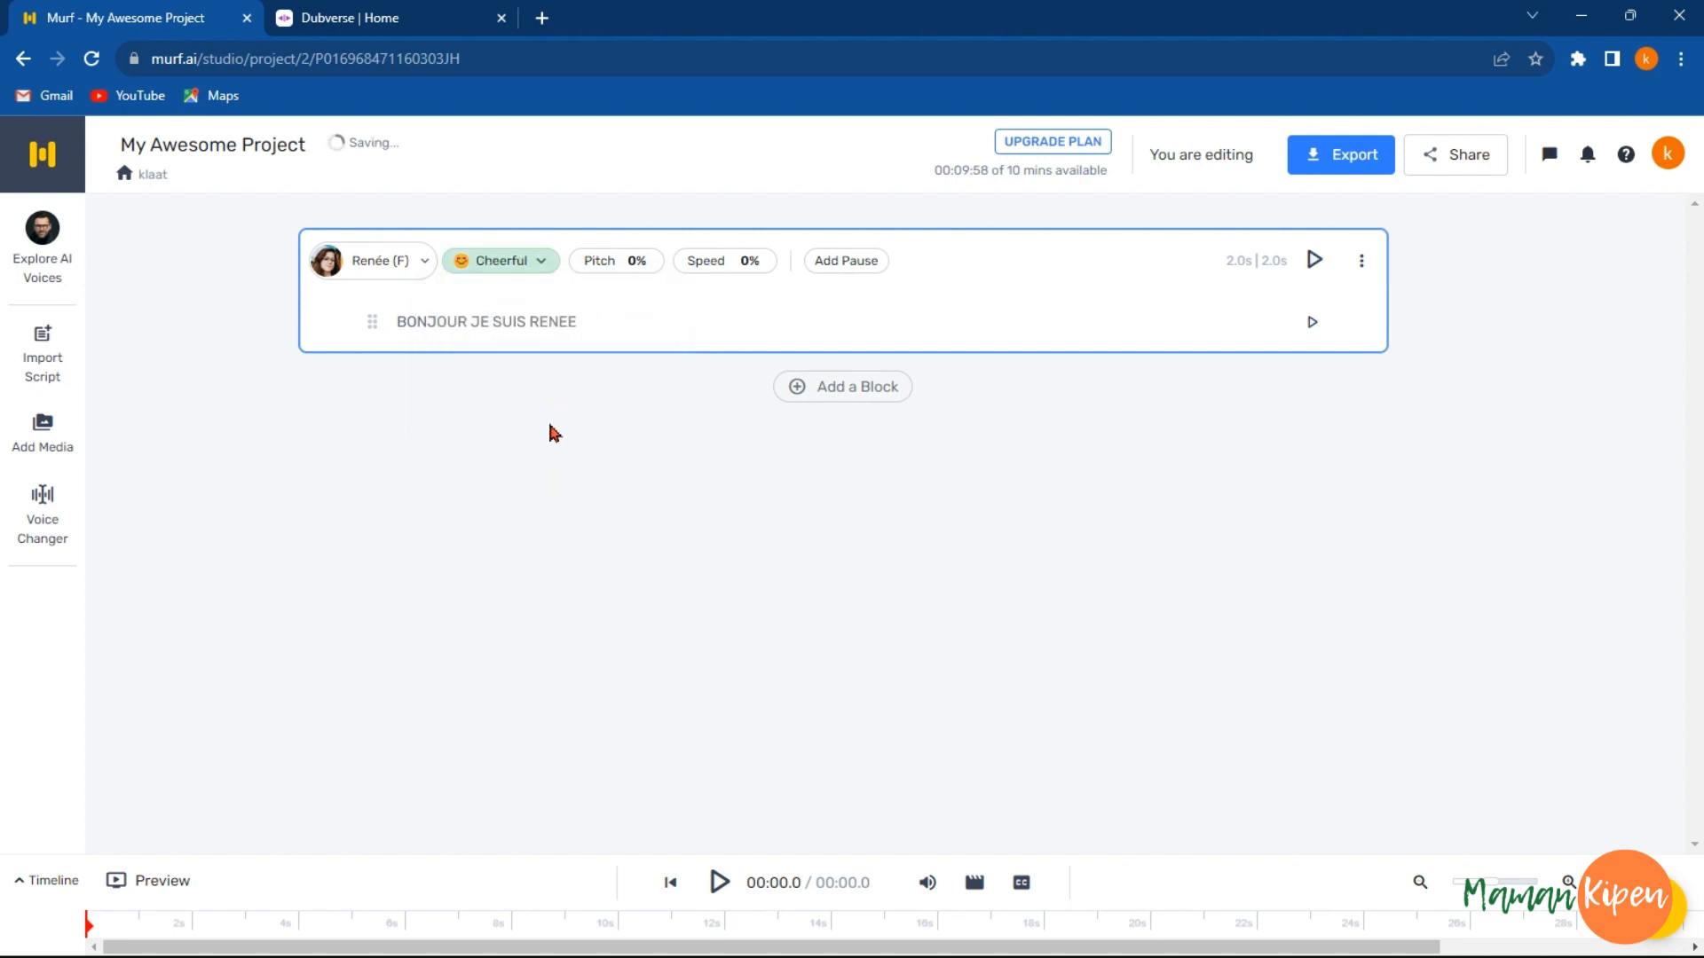
# Step: Set the block's pitch to +15% and speed to -13%, and regenerate its audio to hear it
pyautogui.click(613, 262)
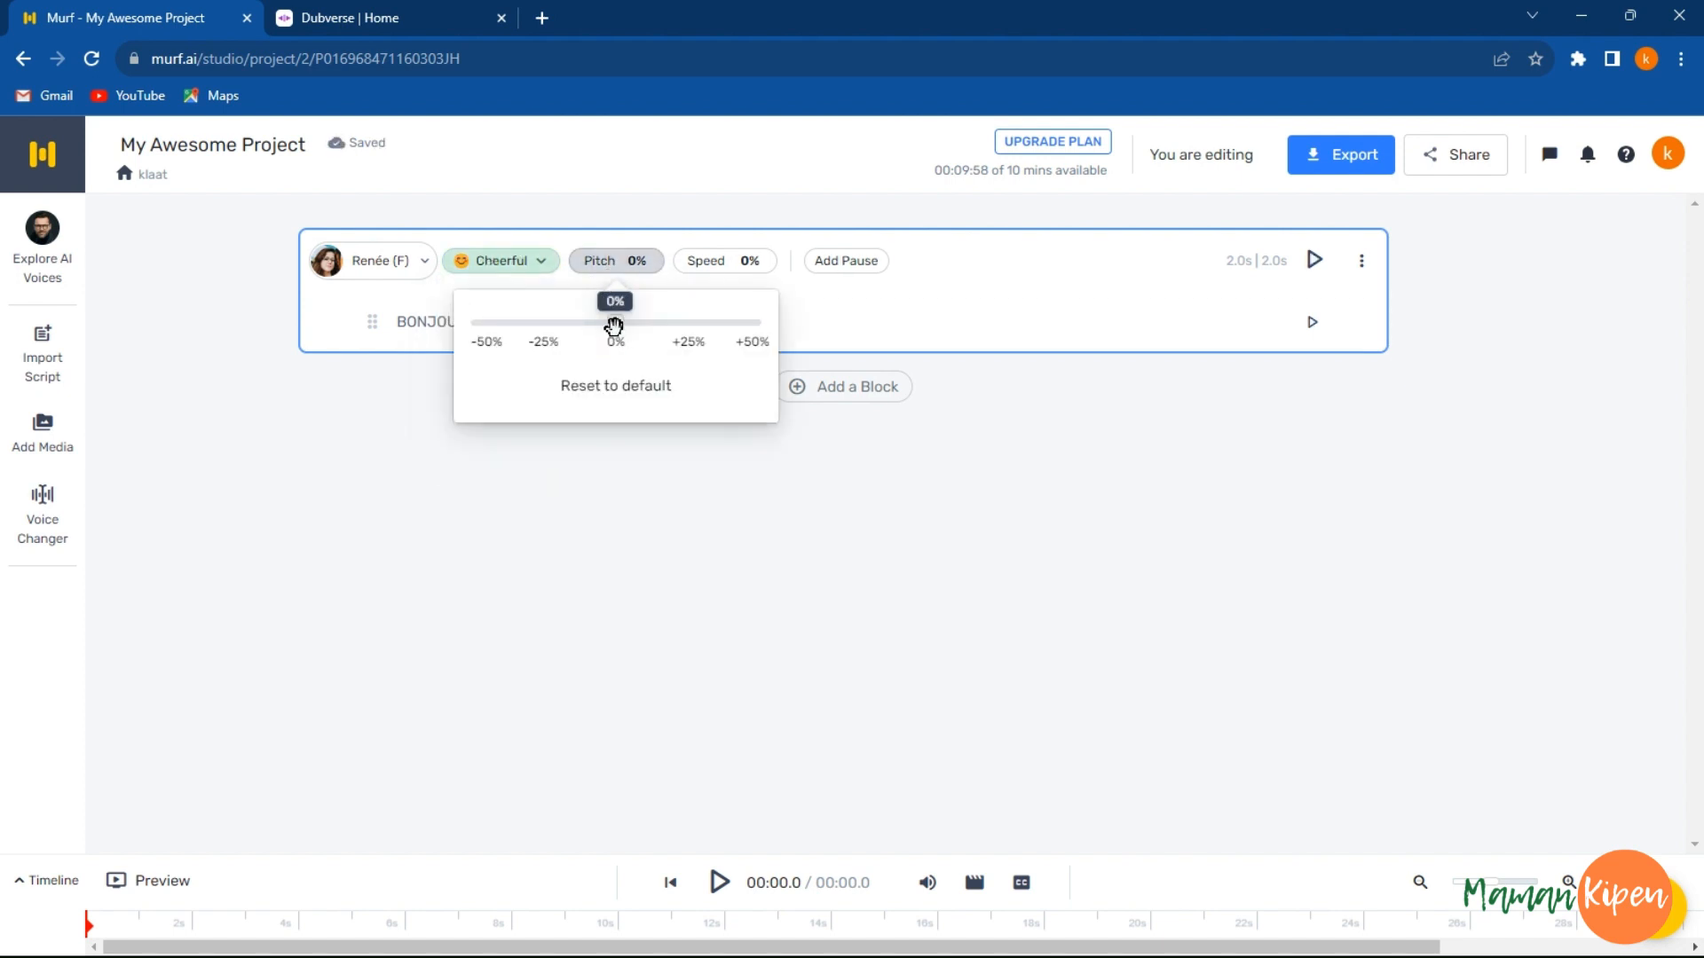
pyautogui.moveTo(615, 326); pyautogui.dragTo(686, 324)
pyautogui.click(725, 268)
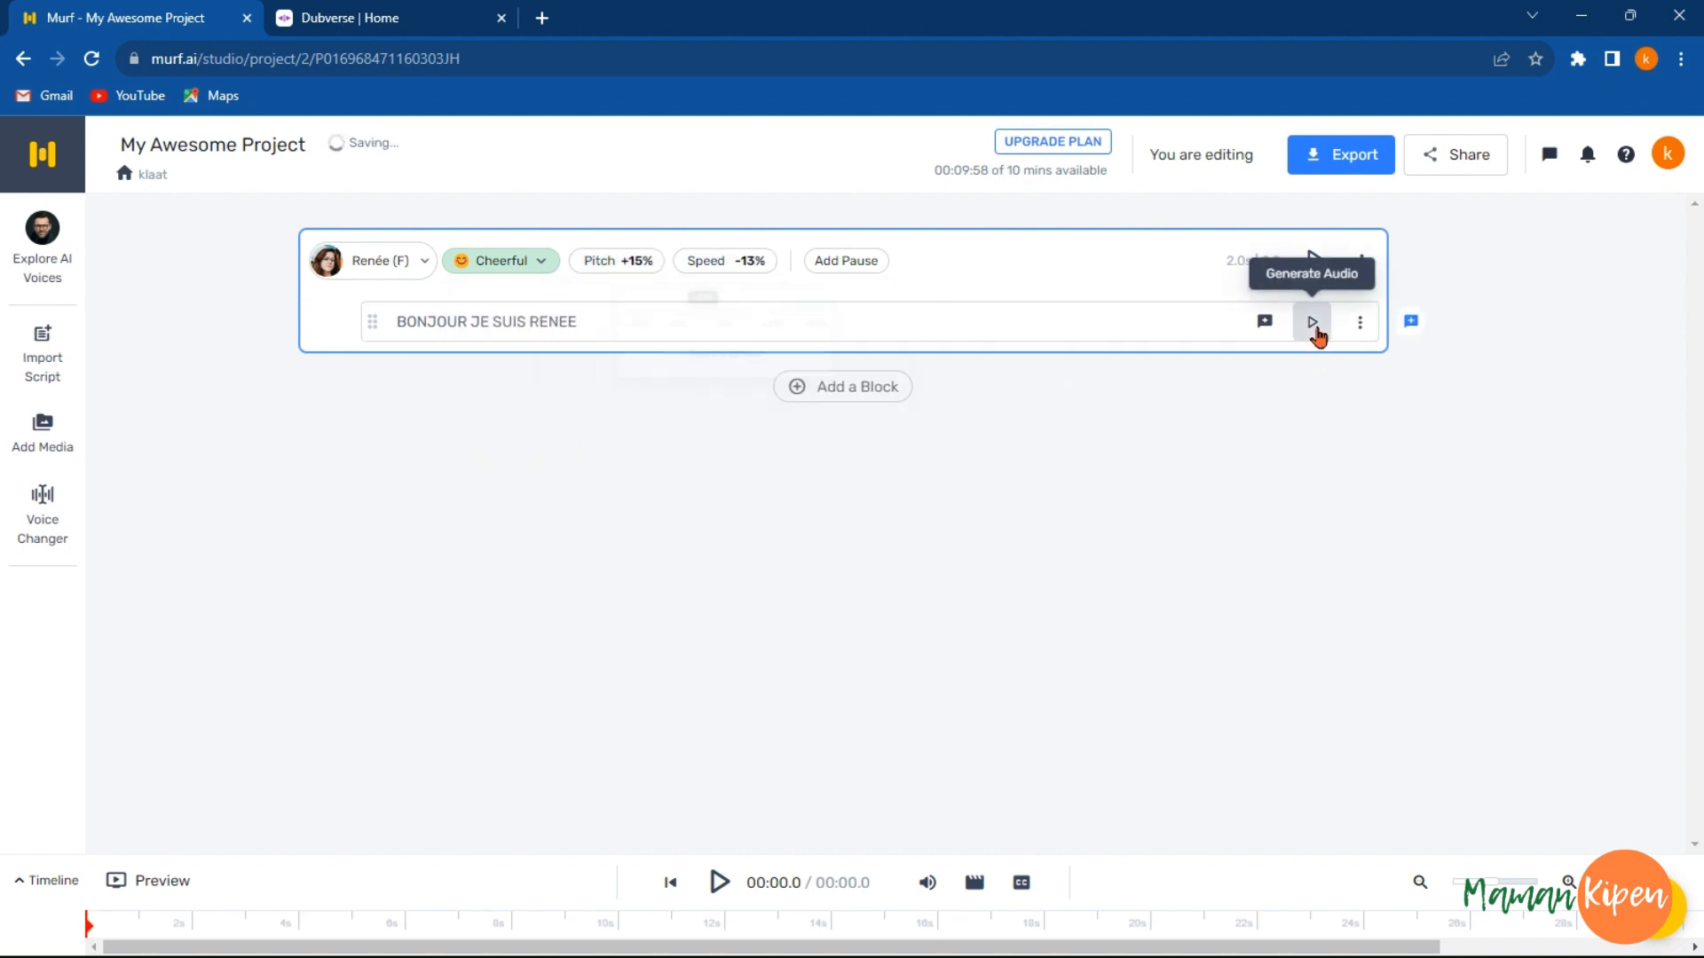
pyautogui.click(1312, 322)
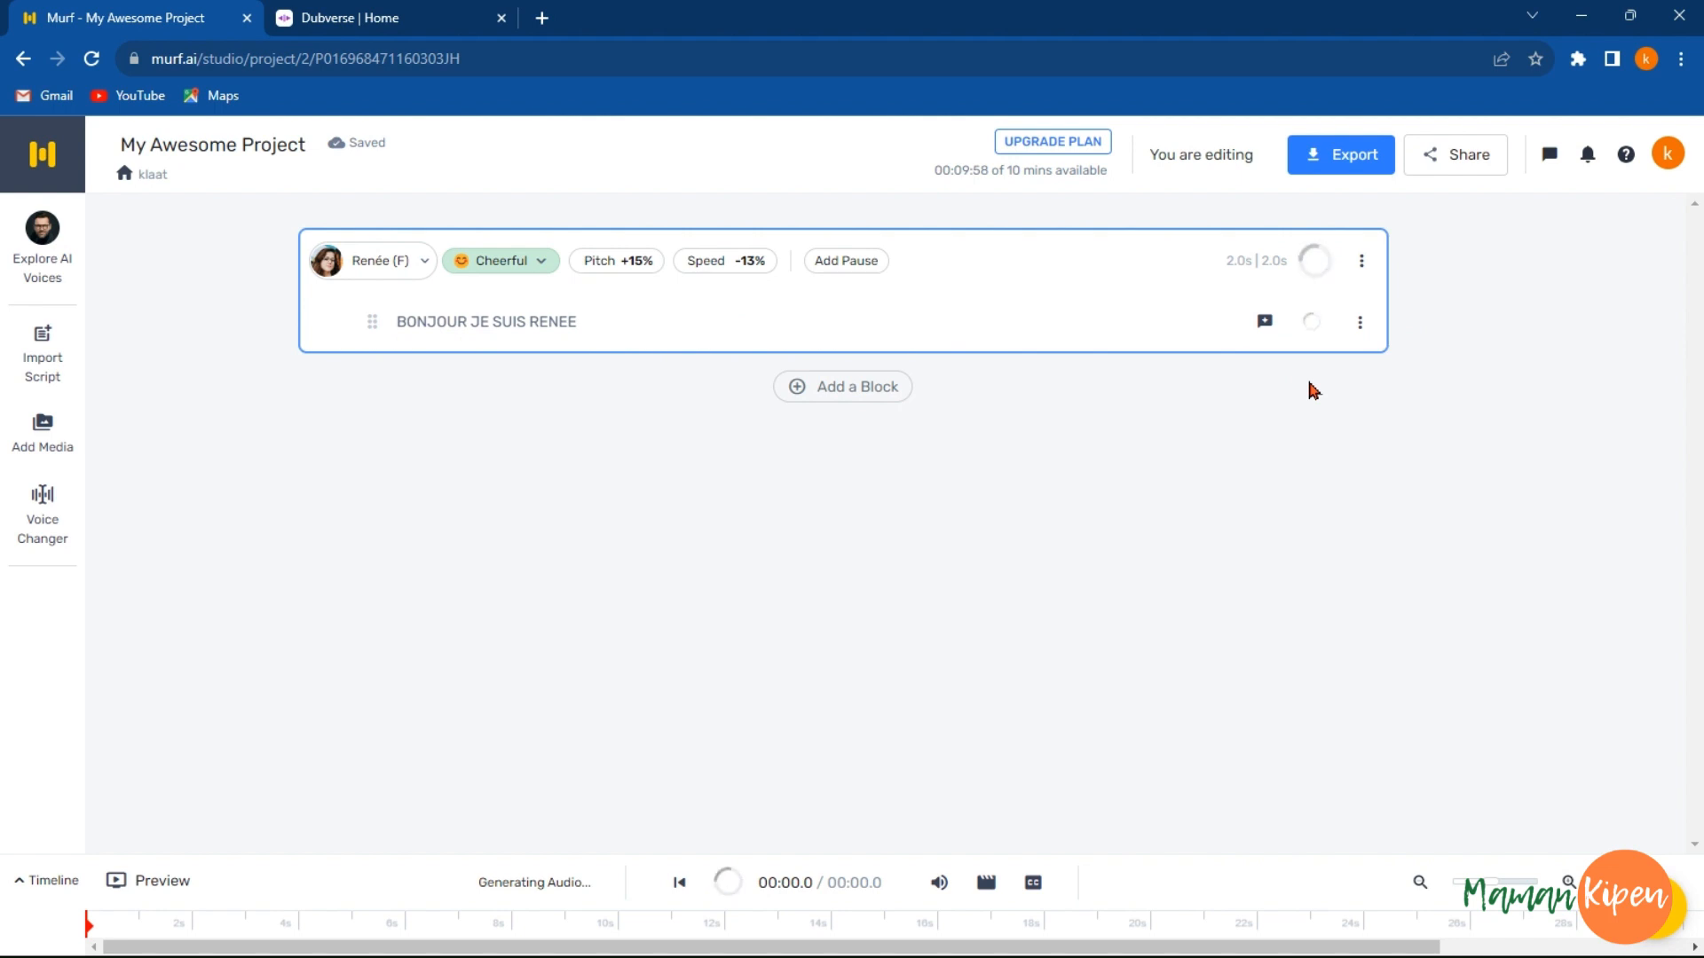
pyautogui.click(1311, 324)
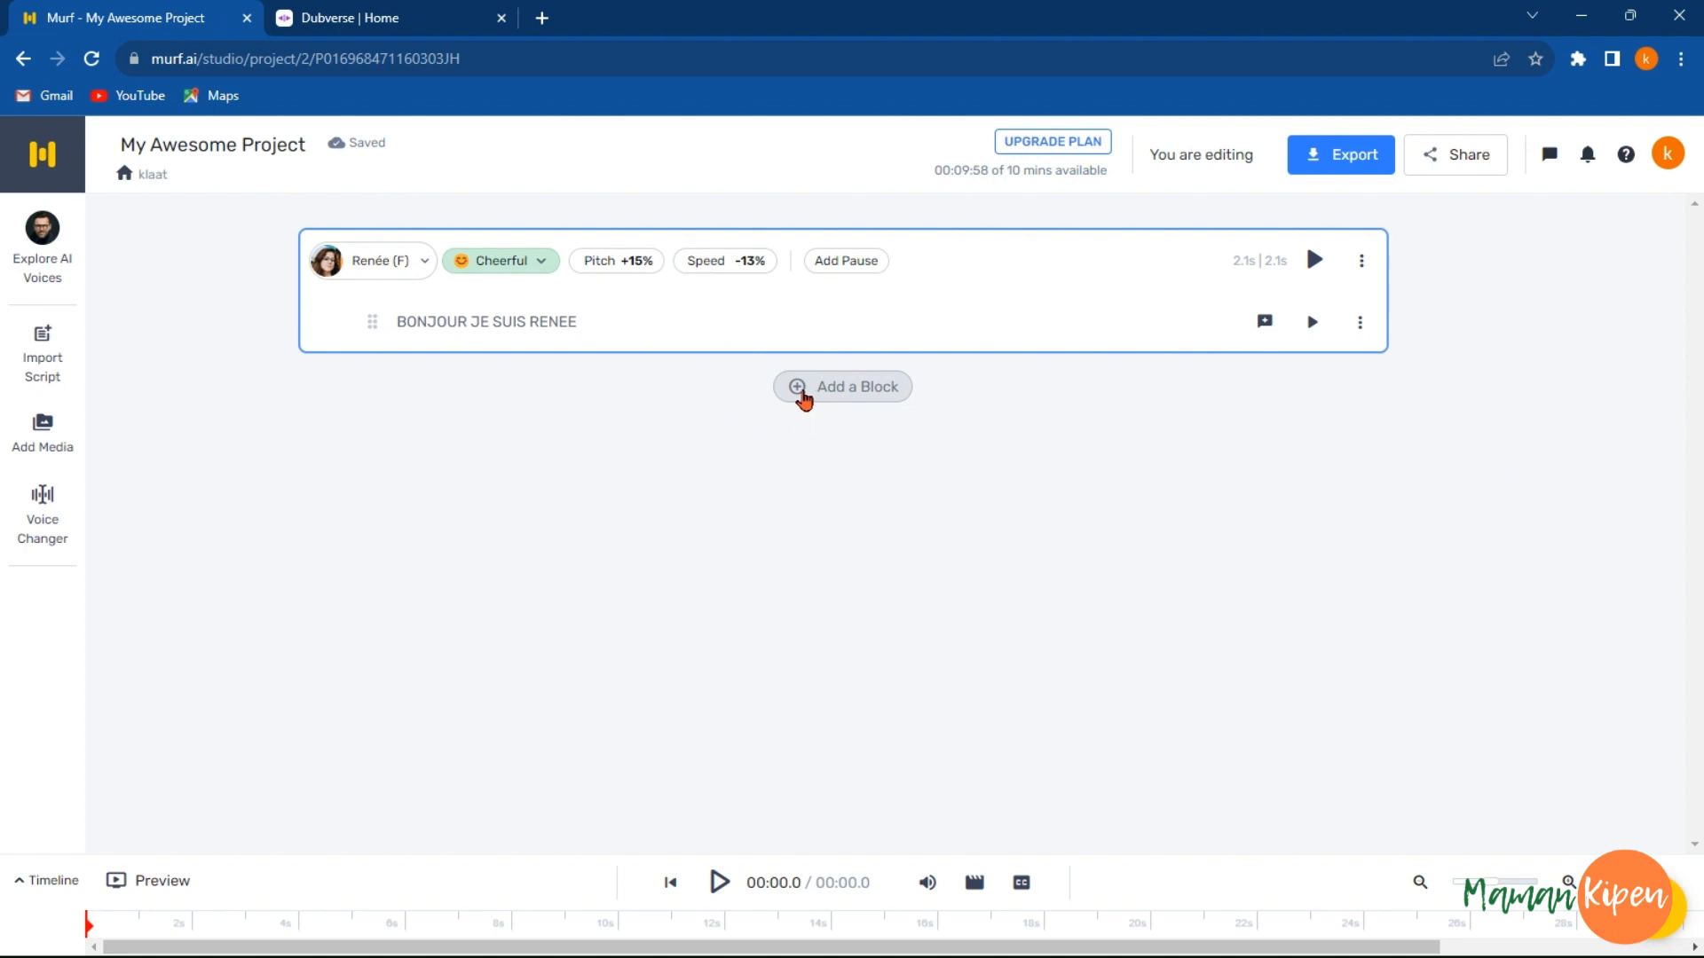
# Step: Add a second text block and filter its voice choices to English - UK with Pro voices hidden
pyautogui.click(803, 390)
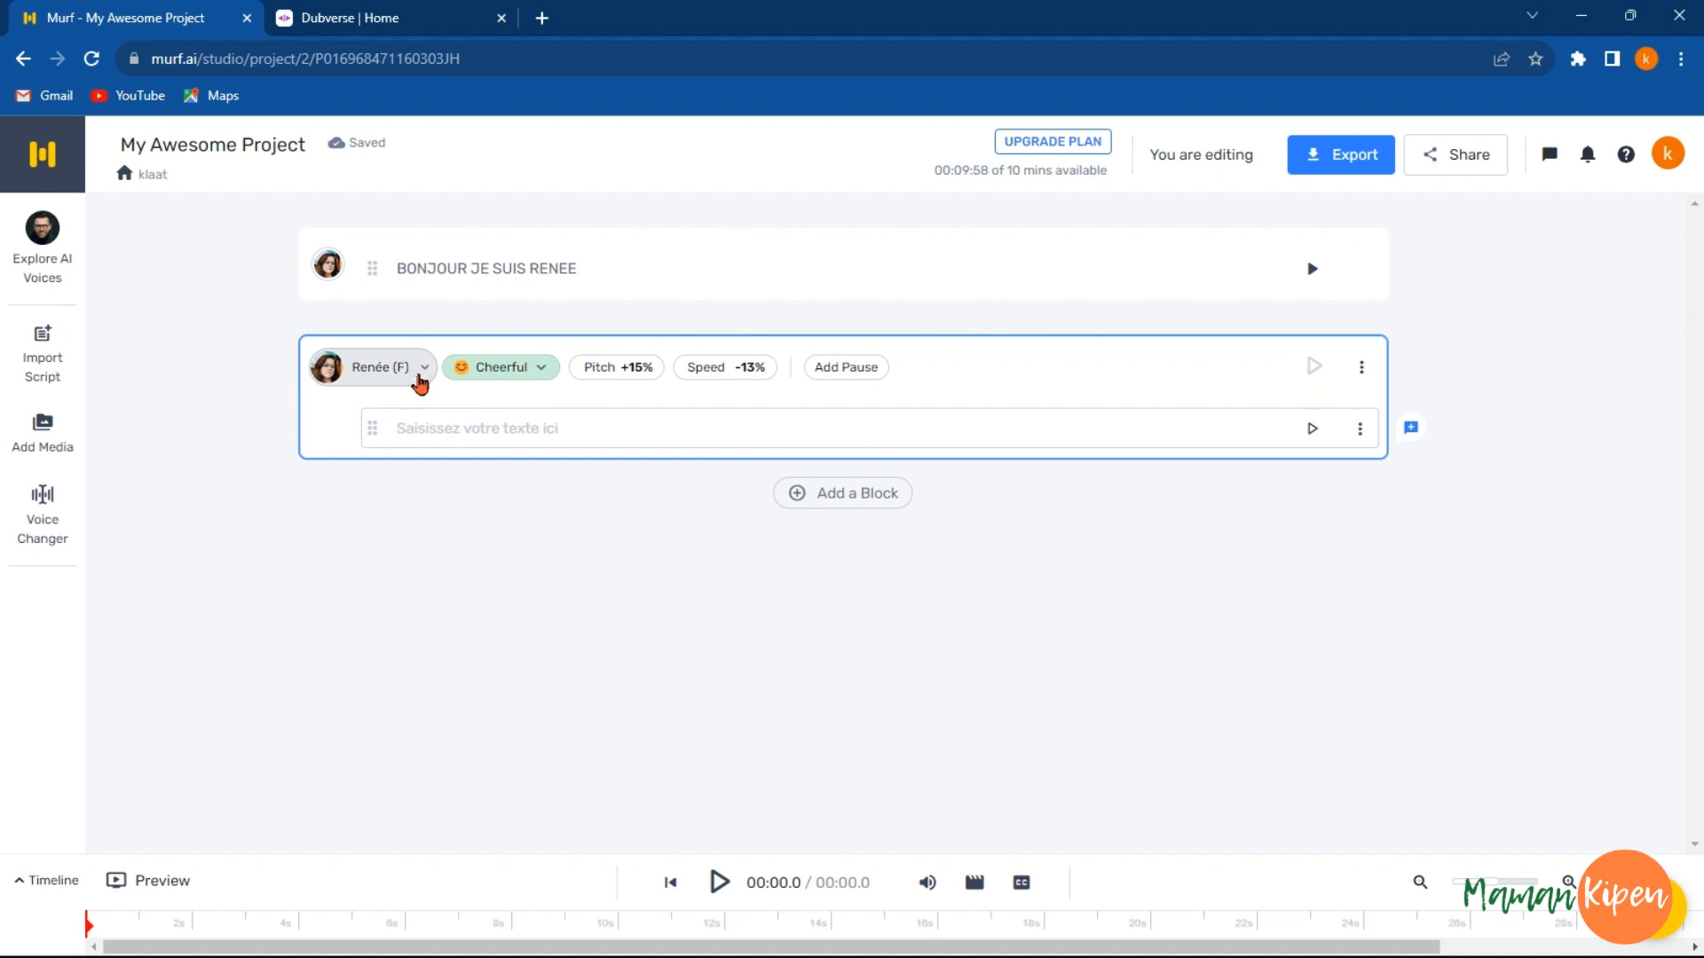
pyautogui.click(390, 367)
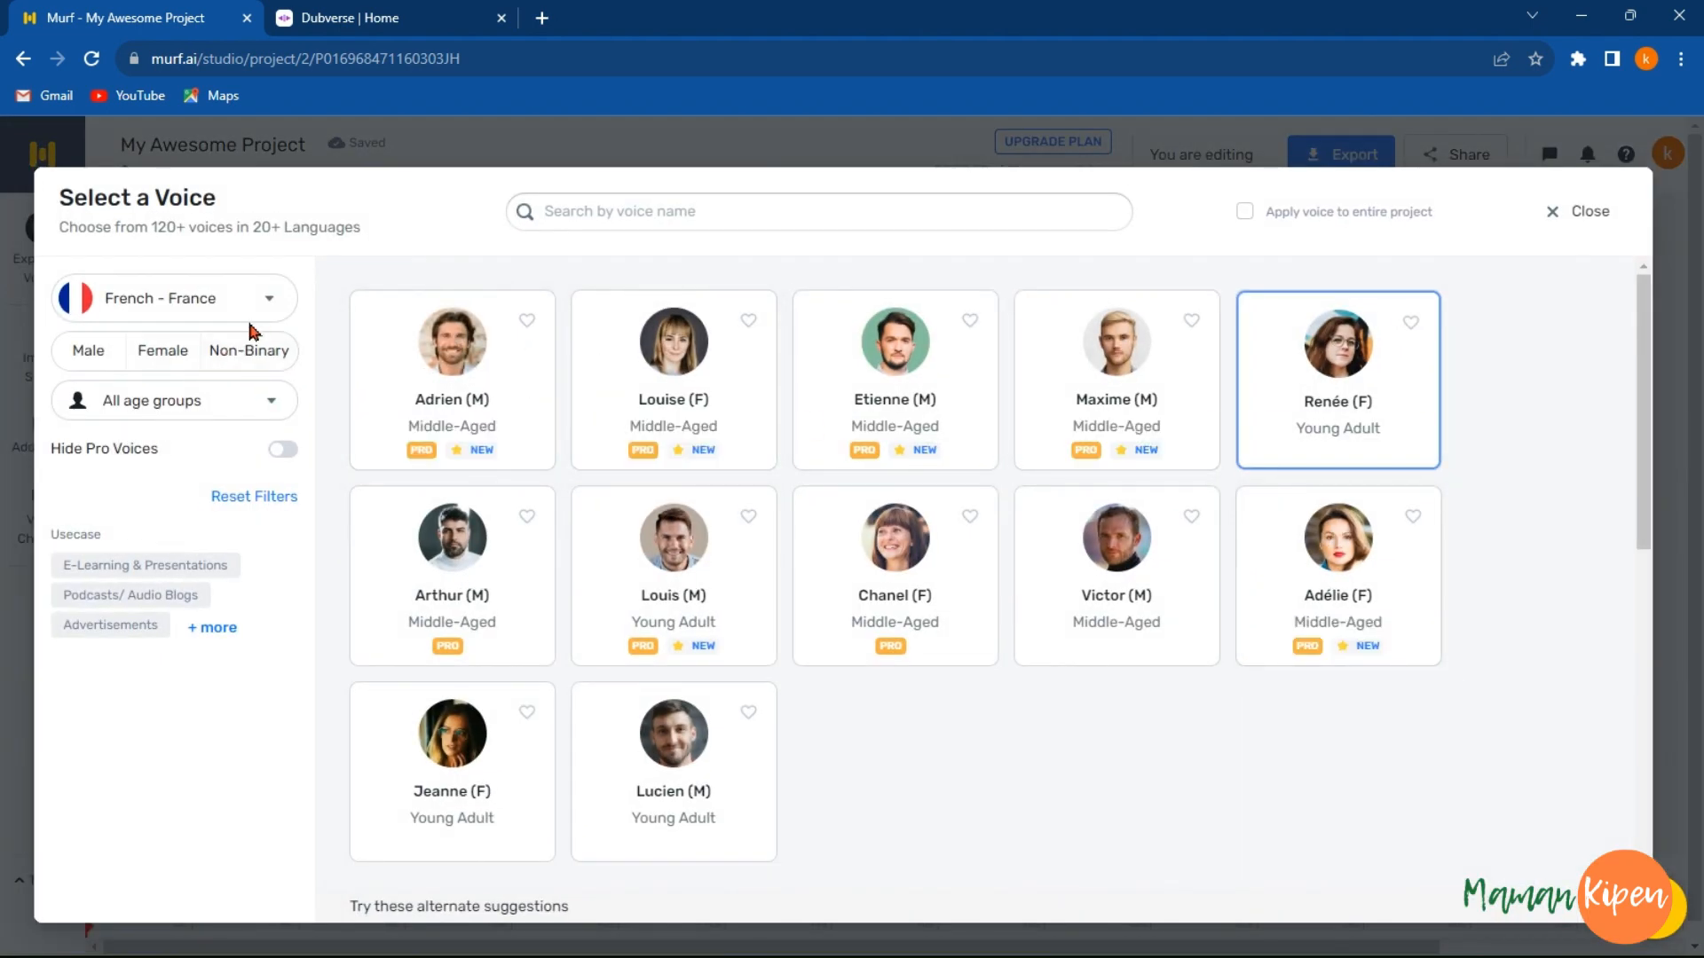
pyautogui.click(269, 302)
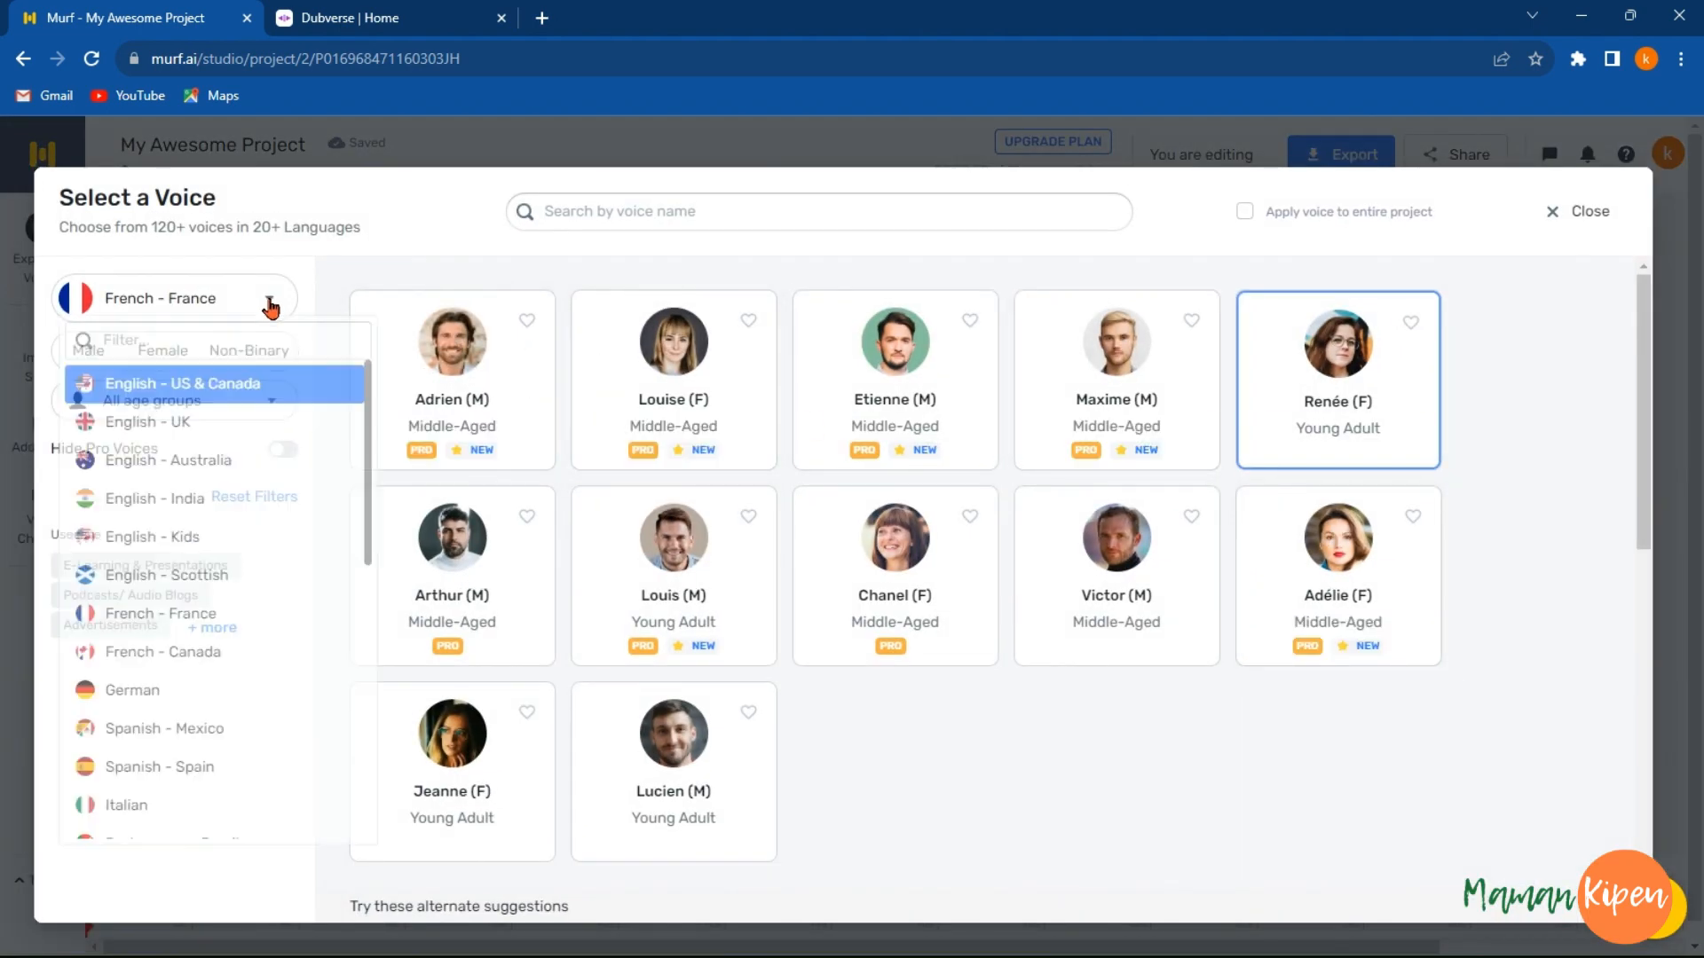
pyautogui.click(165, 424)
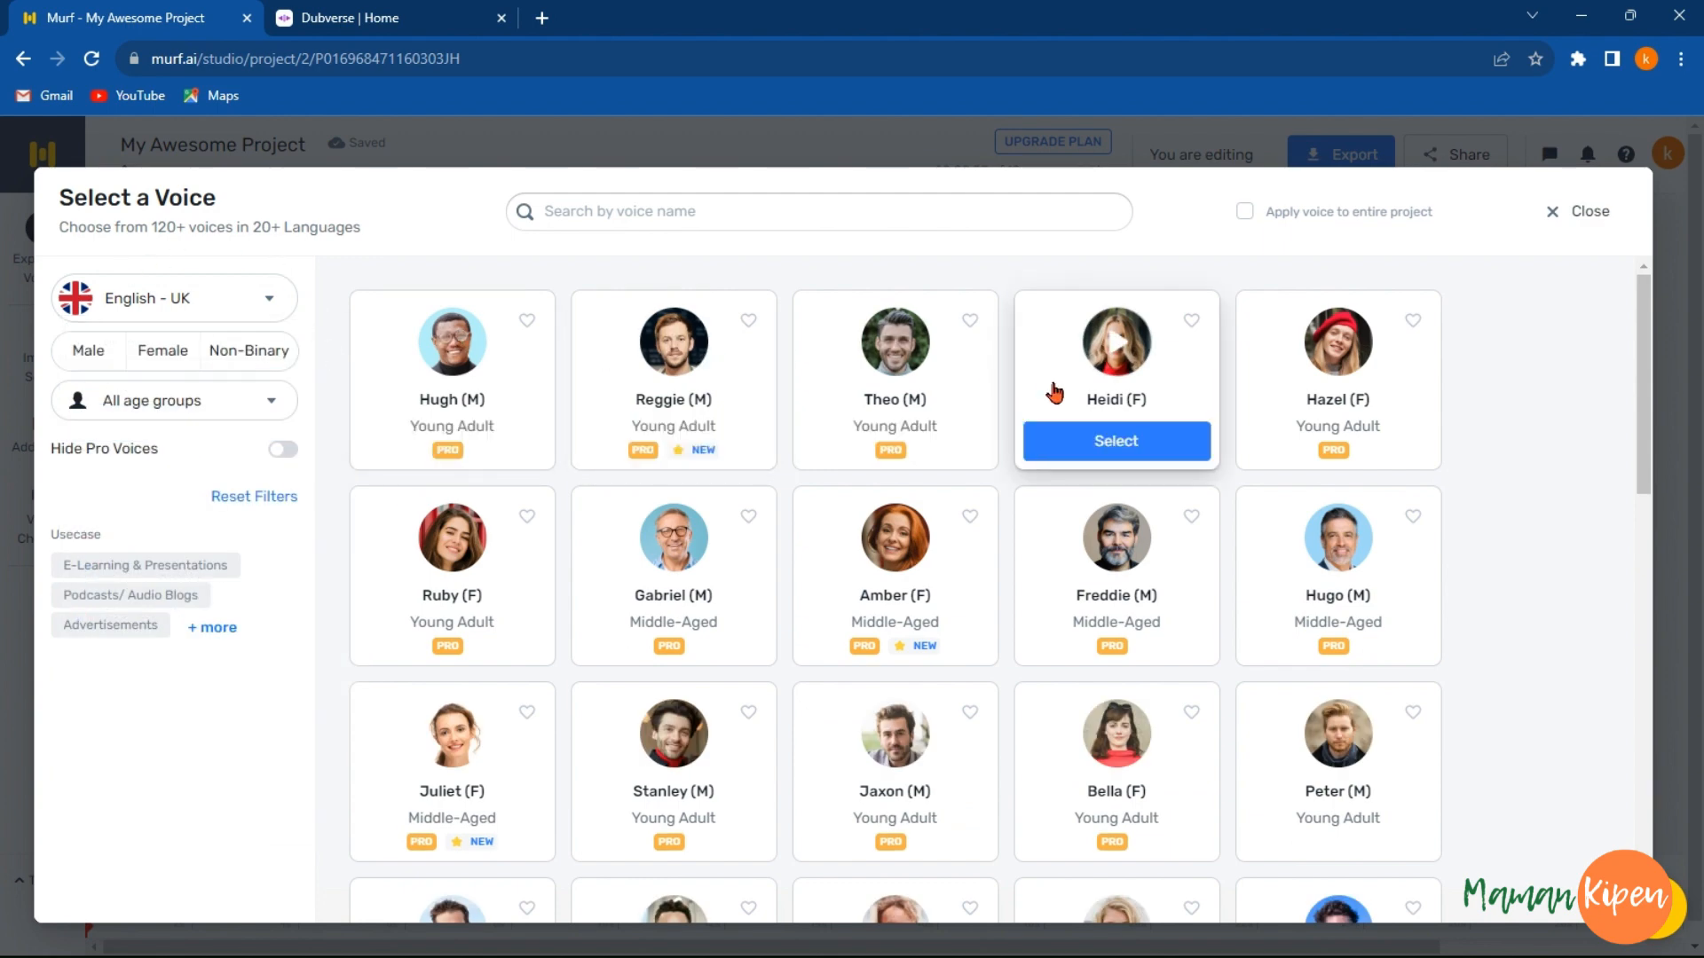
pyautogui.click(280, 451)
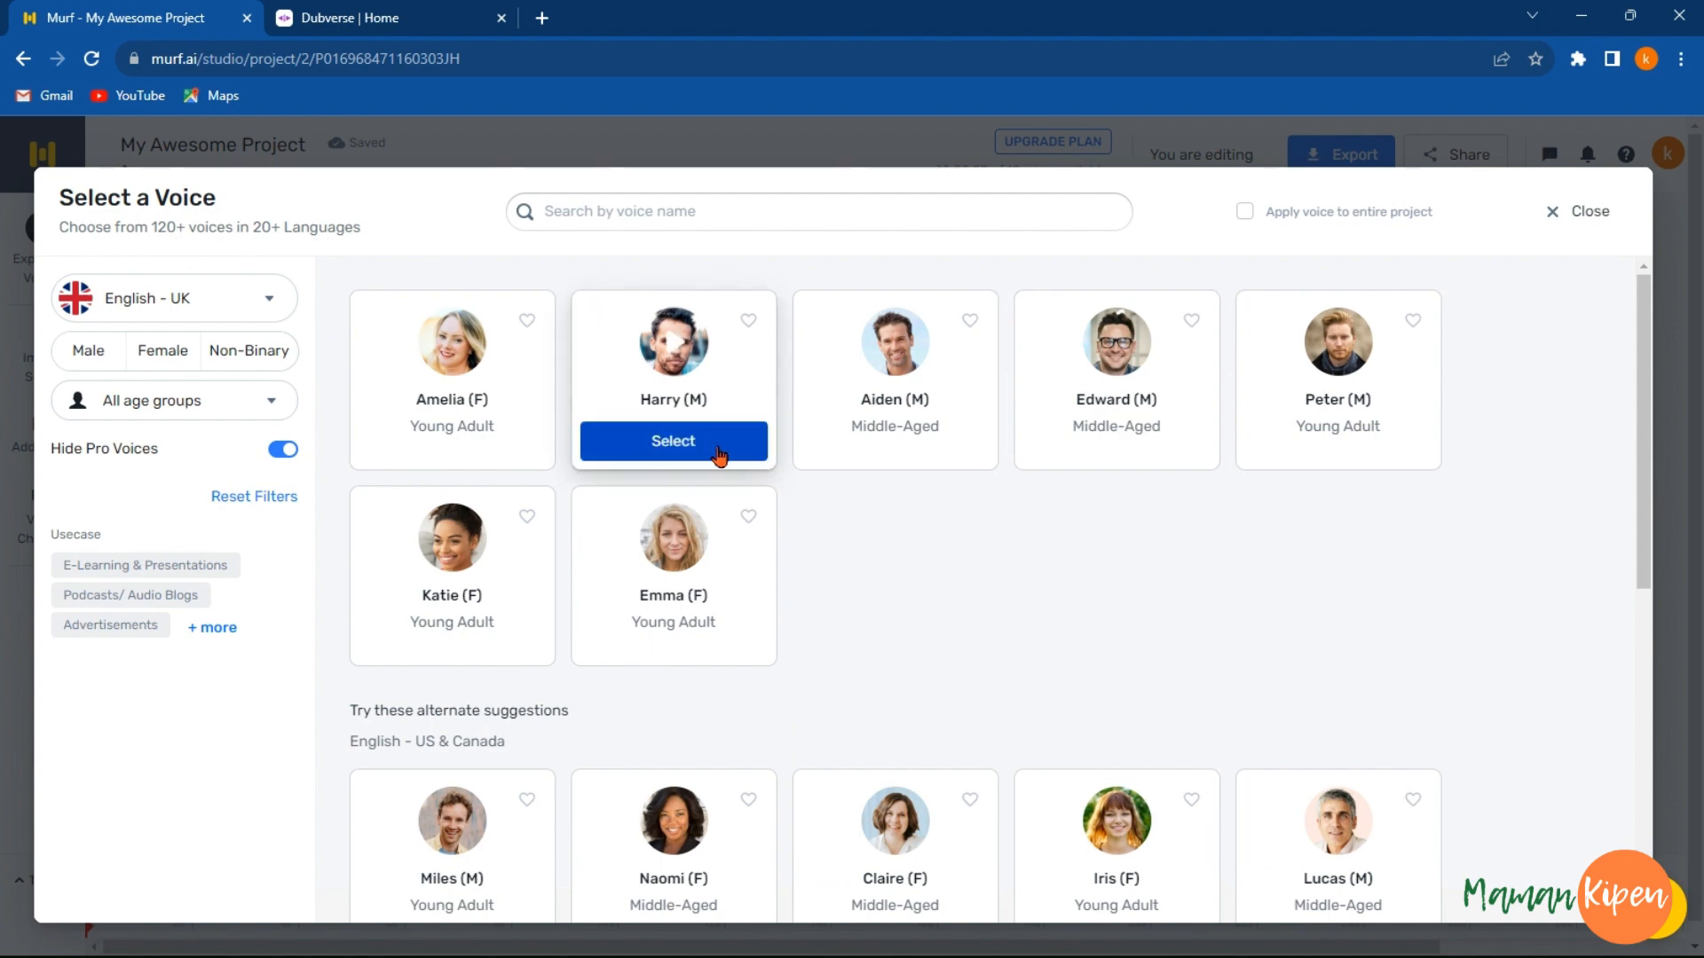
# Step: Assign the Harry (M) voice to the second block and enter "THE SKY BLUE" as its text
pyautogui.click(710, 449)
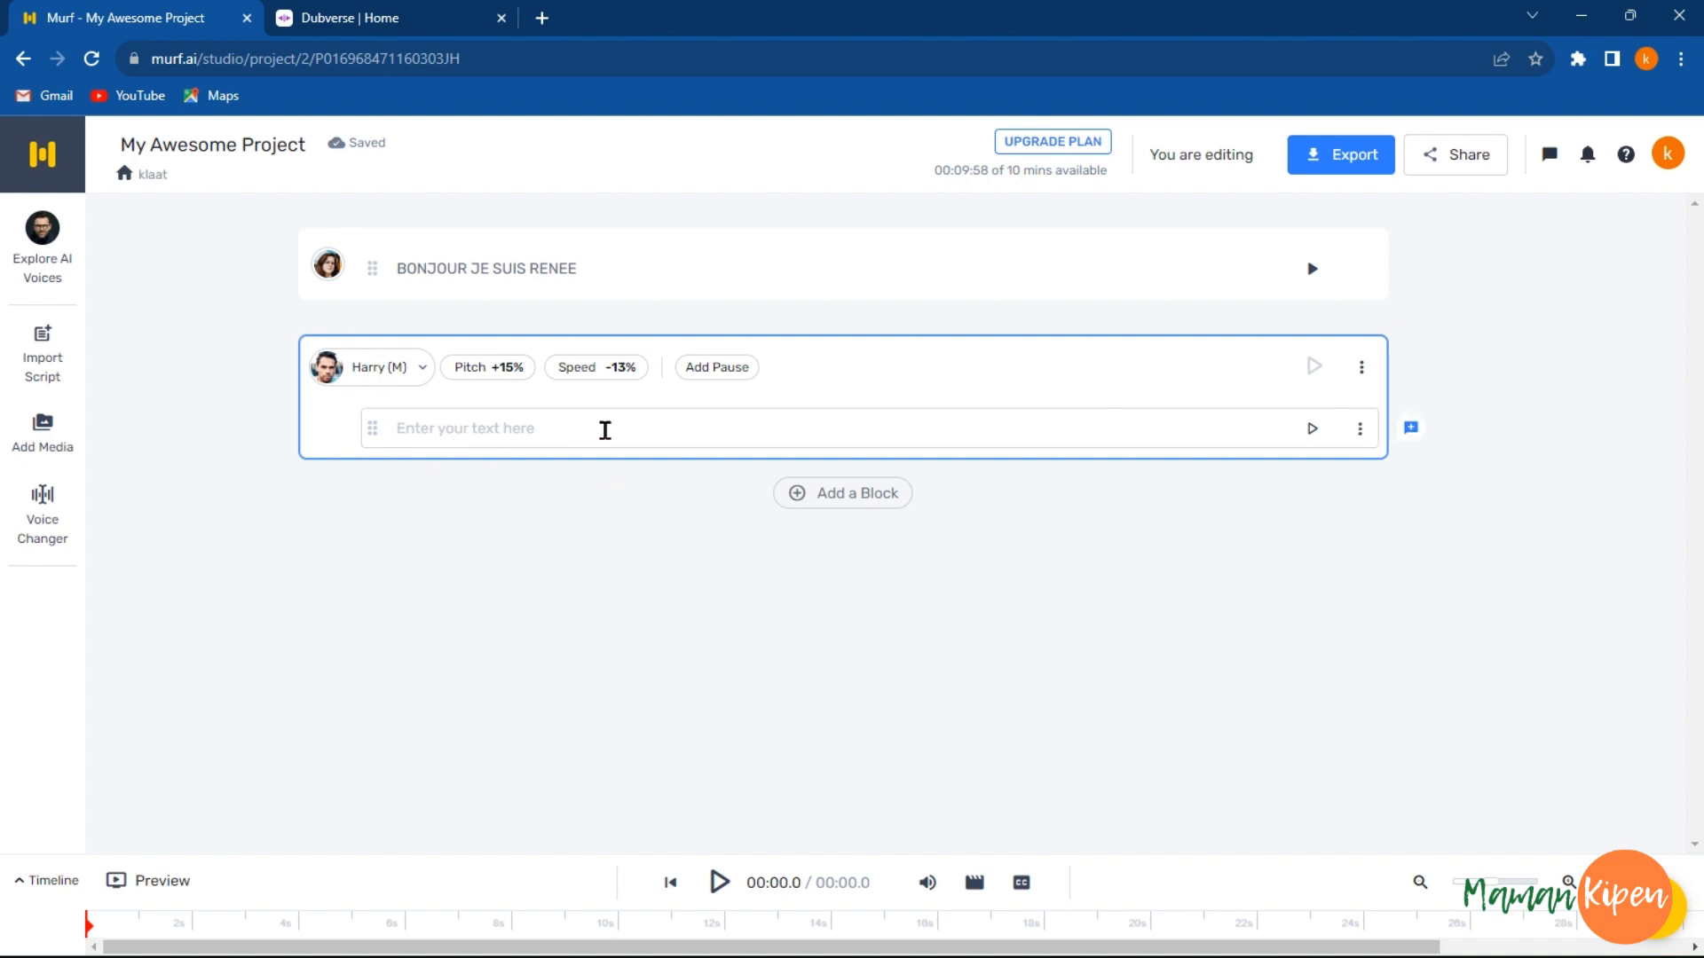
pyautogui.write('THE S')
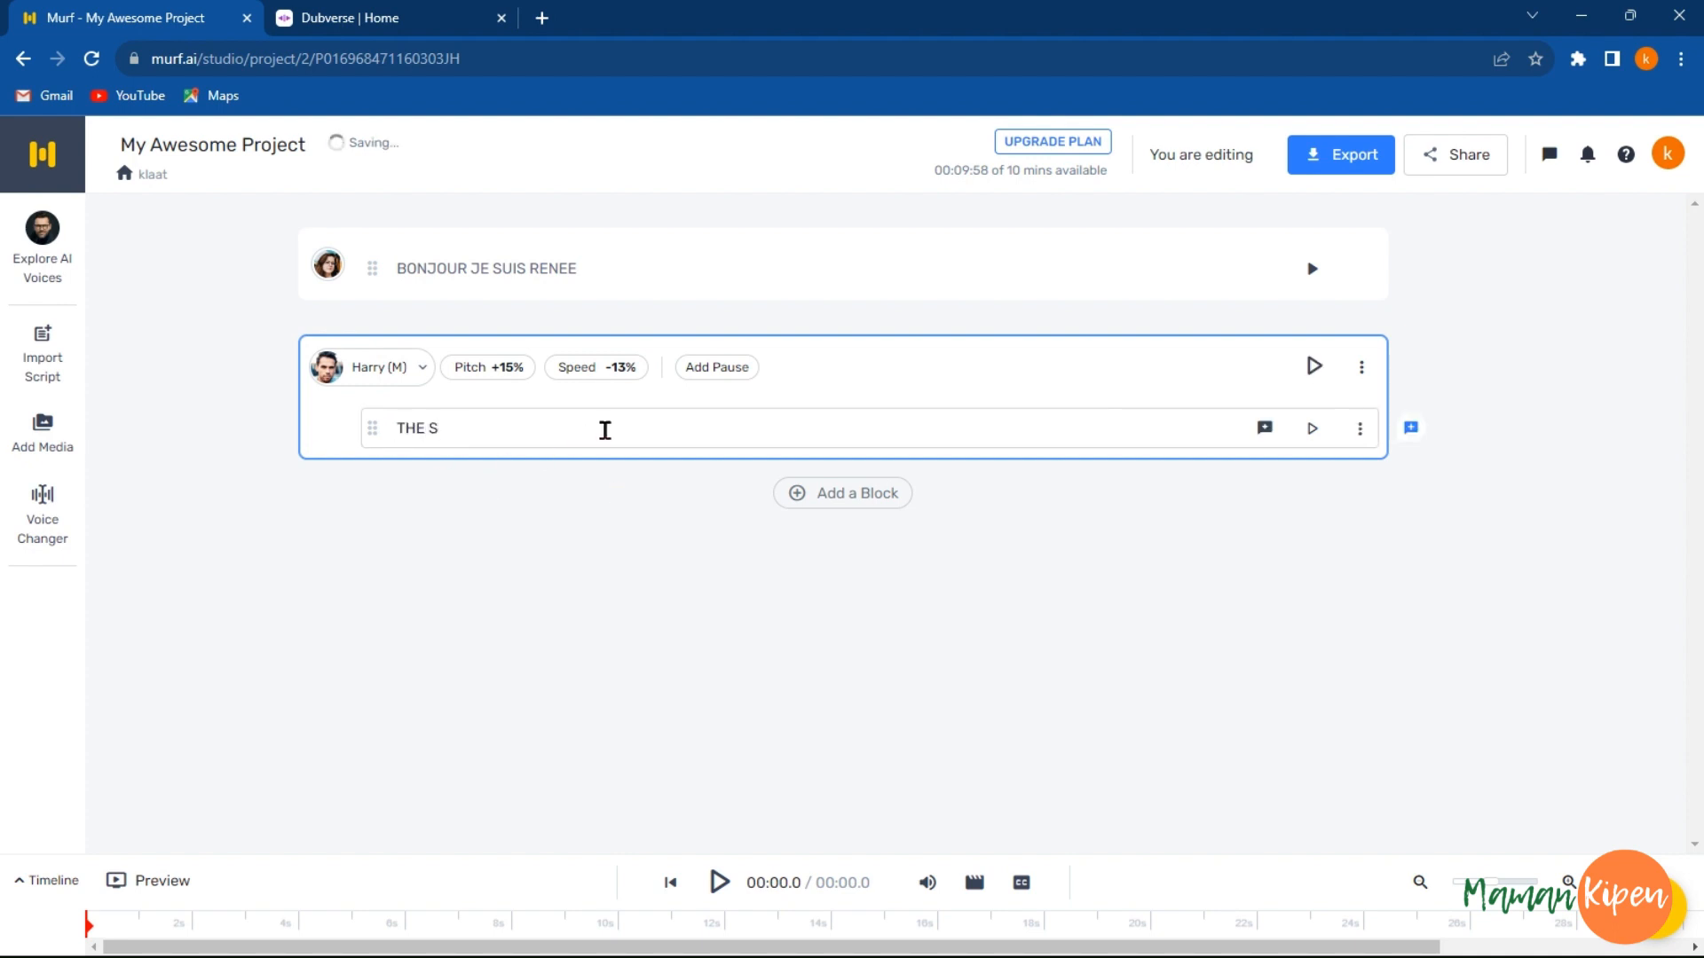
pyautogui.write('KY BLUE')
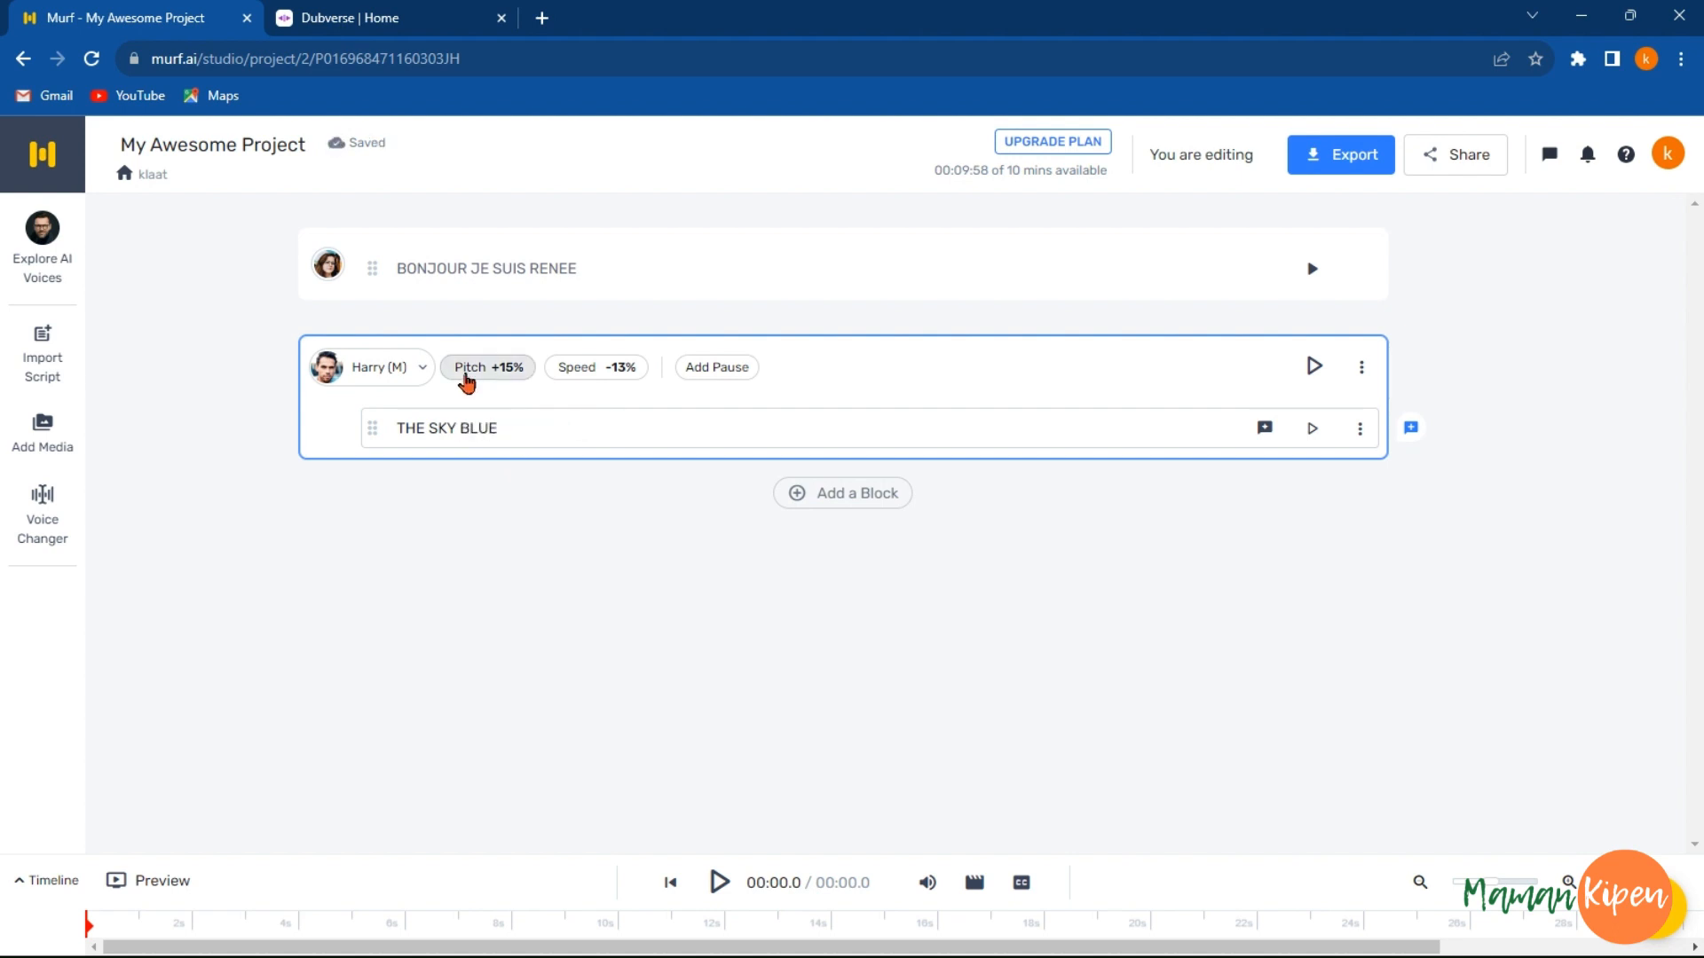
# Step: Set the Harry block's pitch to -2% and its speed to -1%
pyautogui.click(481, 373)
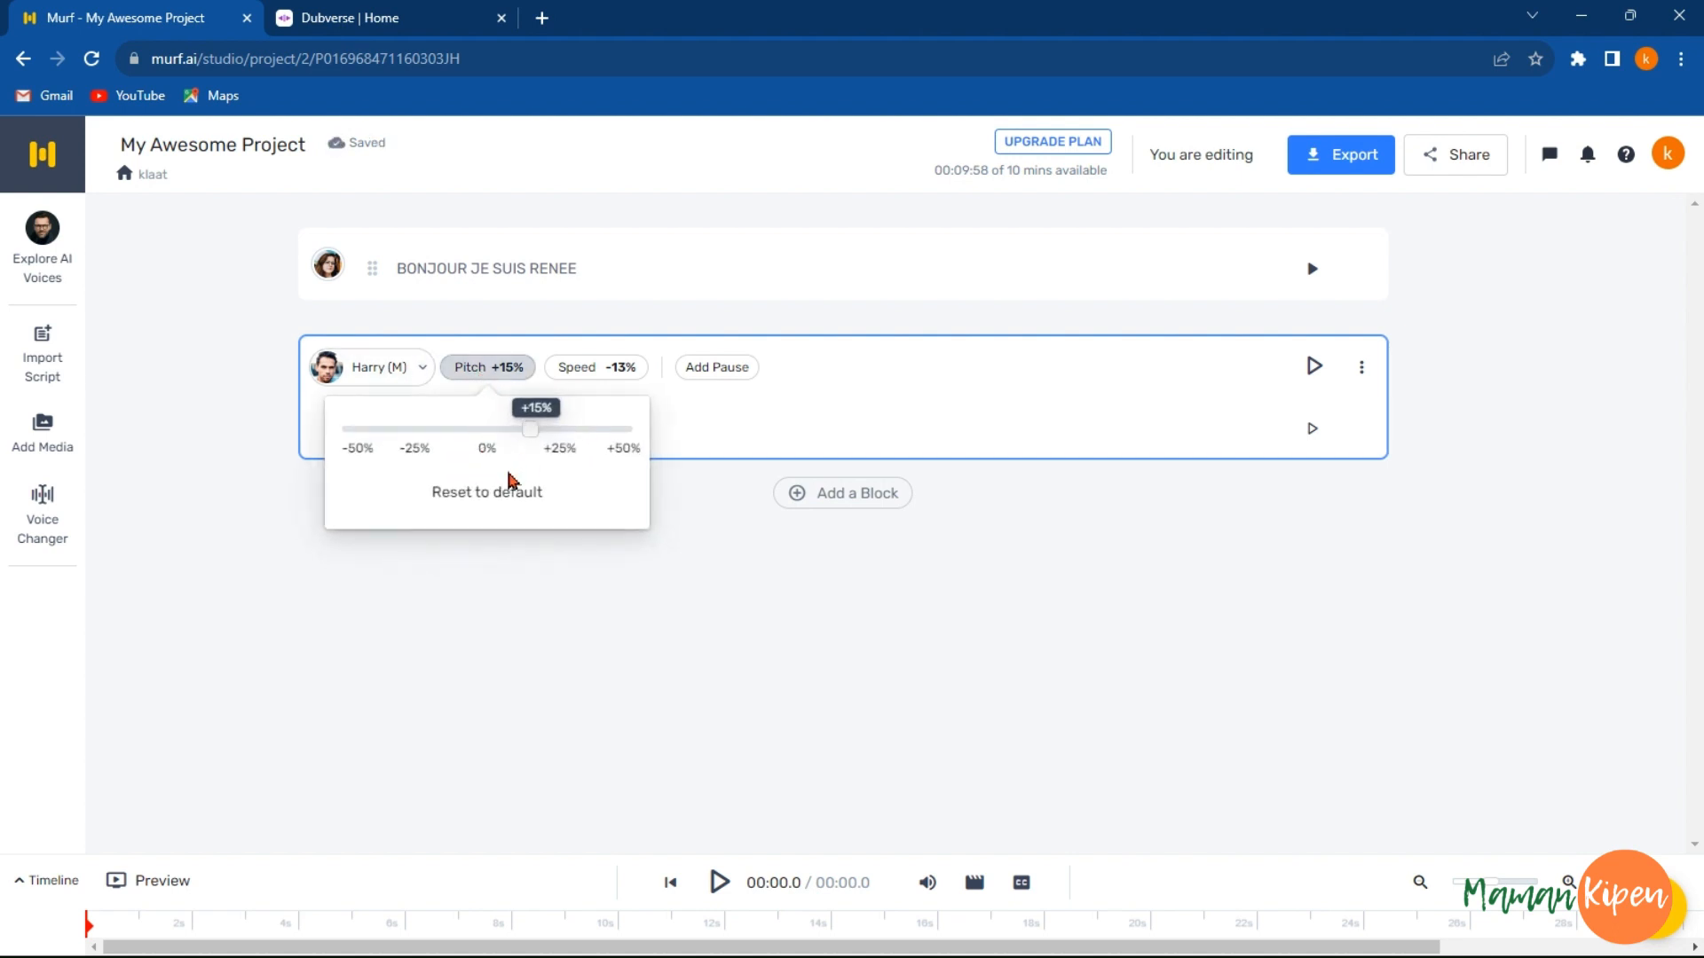
pyautogui.moveTo(531, 433); pyautogui.dragTo(481, 432)
pyautogui.click(580, 382)
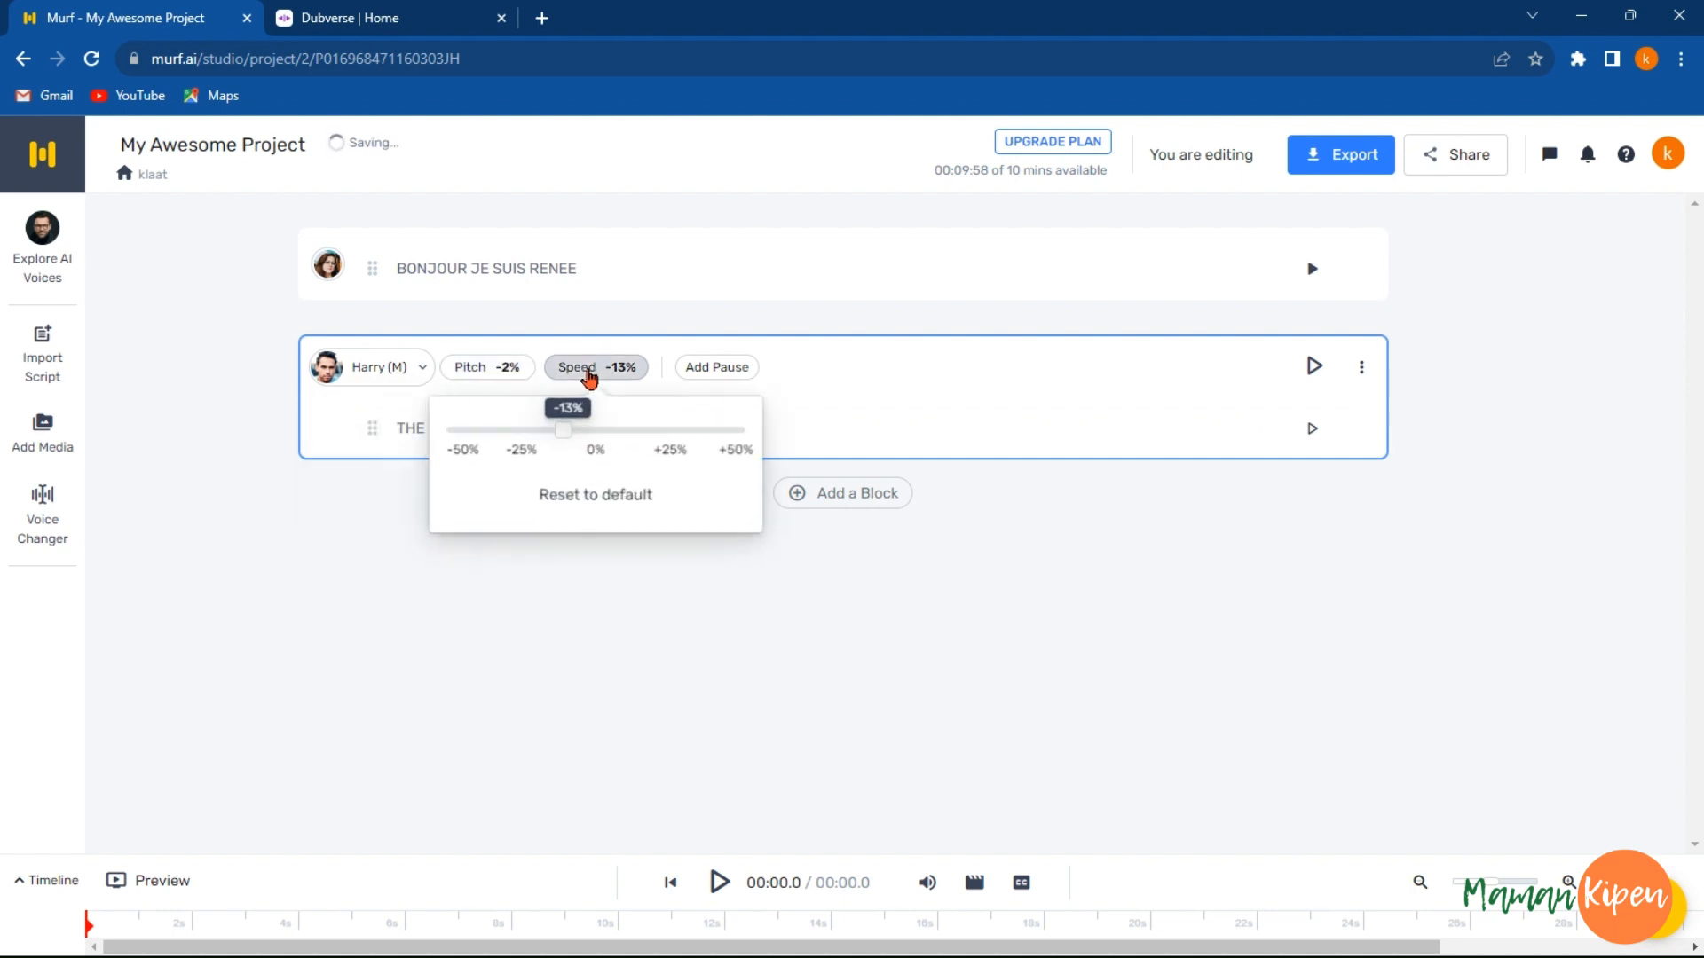
pyautogui.click(593, 427)
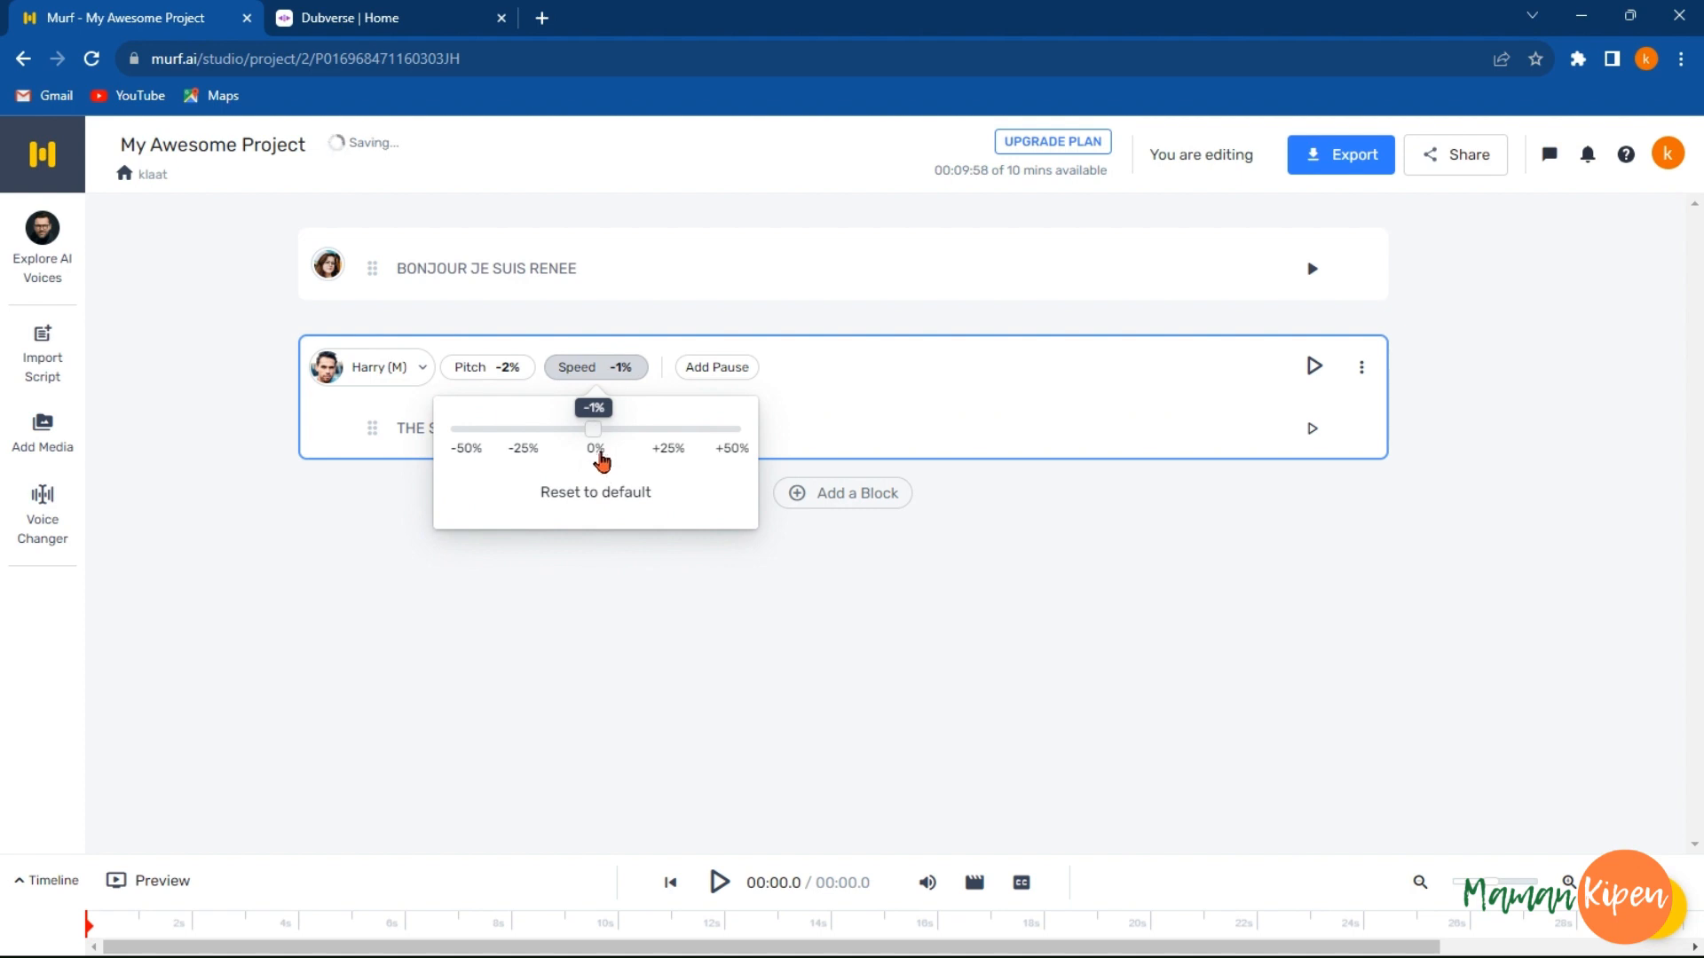
# Step: Generate and listen to the Harry block's audio, then correct its text to "THE SKY IS BLUE" and regenerate it
pyautogui.click(1312, 427)
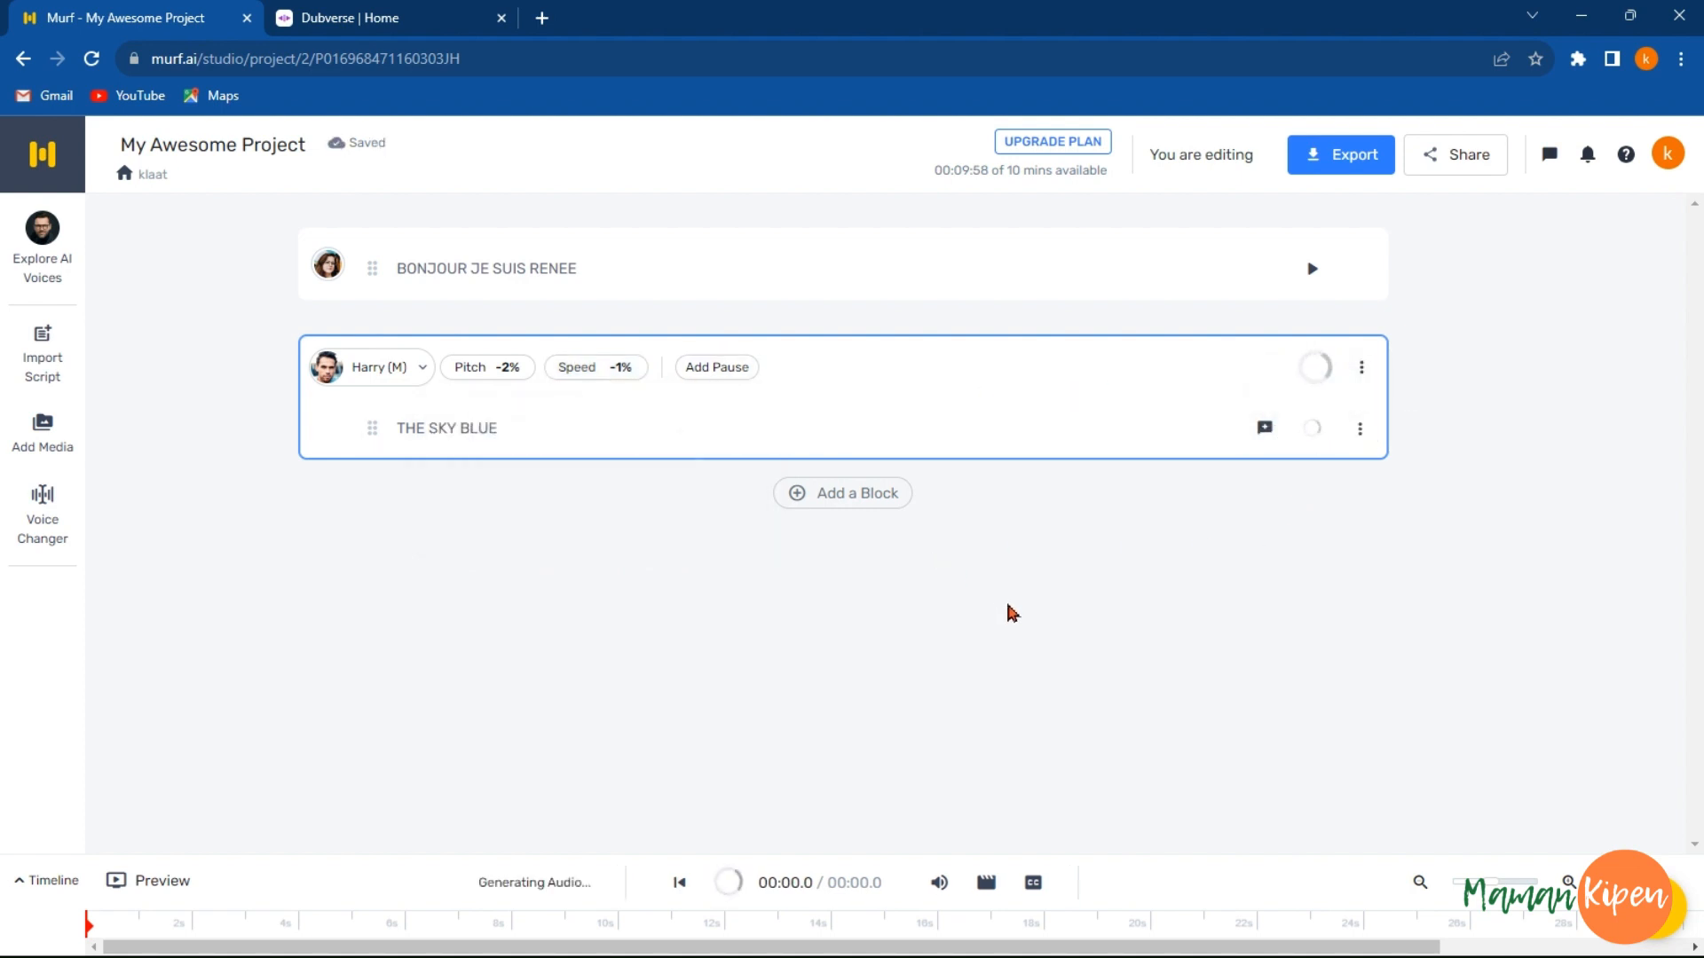
pyautogui.click(1313, 428)
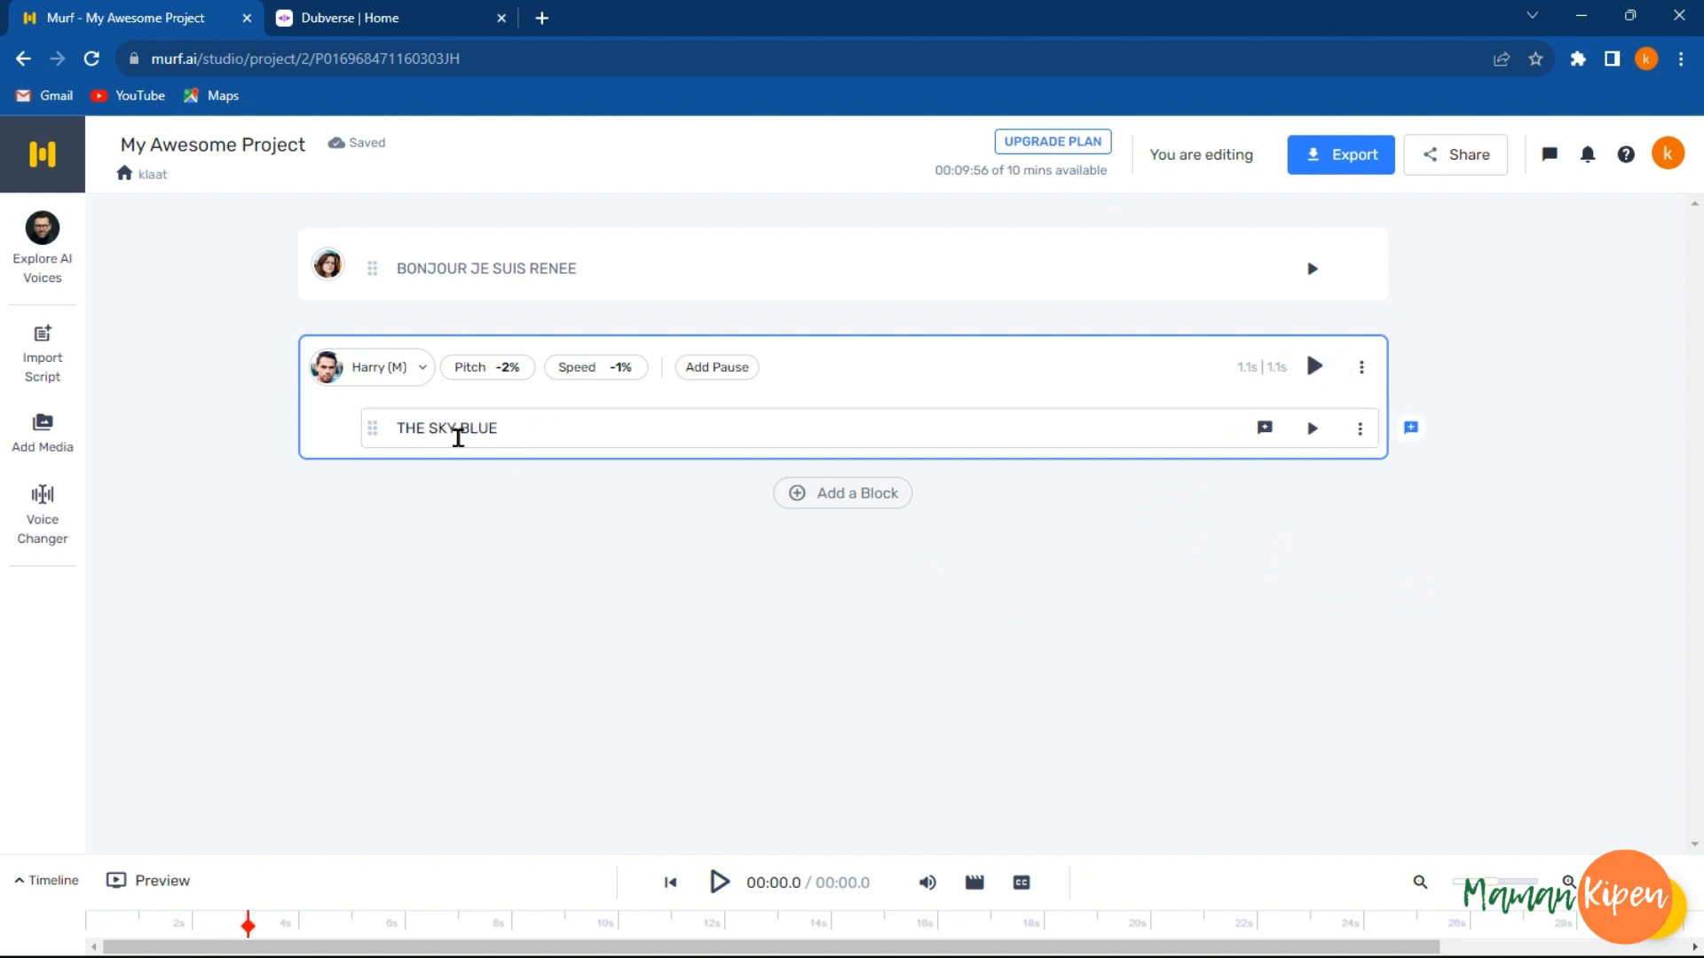
pyautogui.write('S')
pyautogui.click(1313, 429)
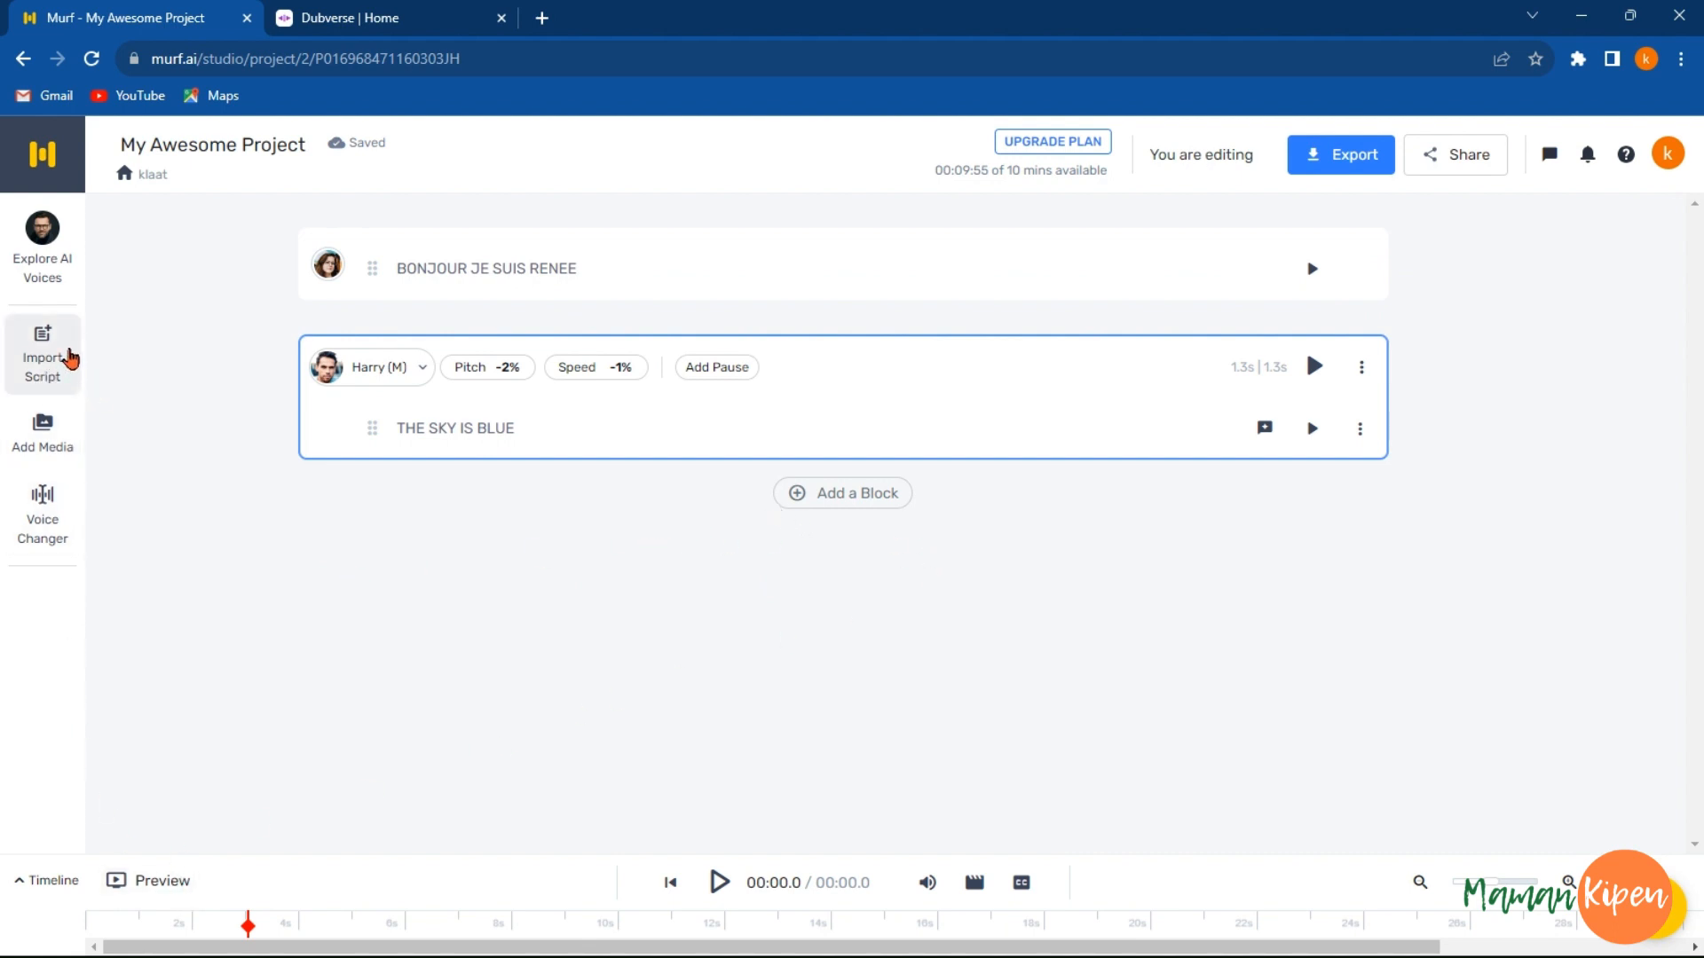
# Step: Check the script import options and supported file formats without importing anything
pyautogui.click(39, 348)
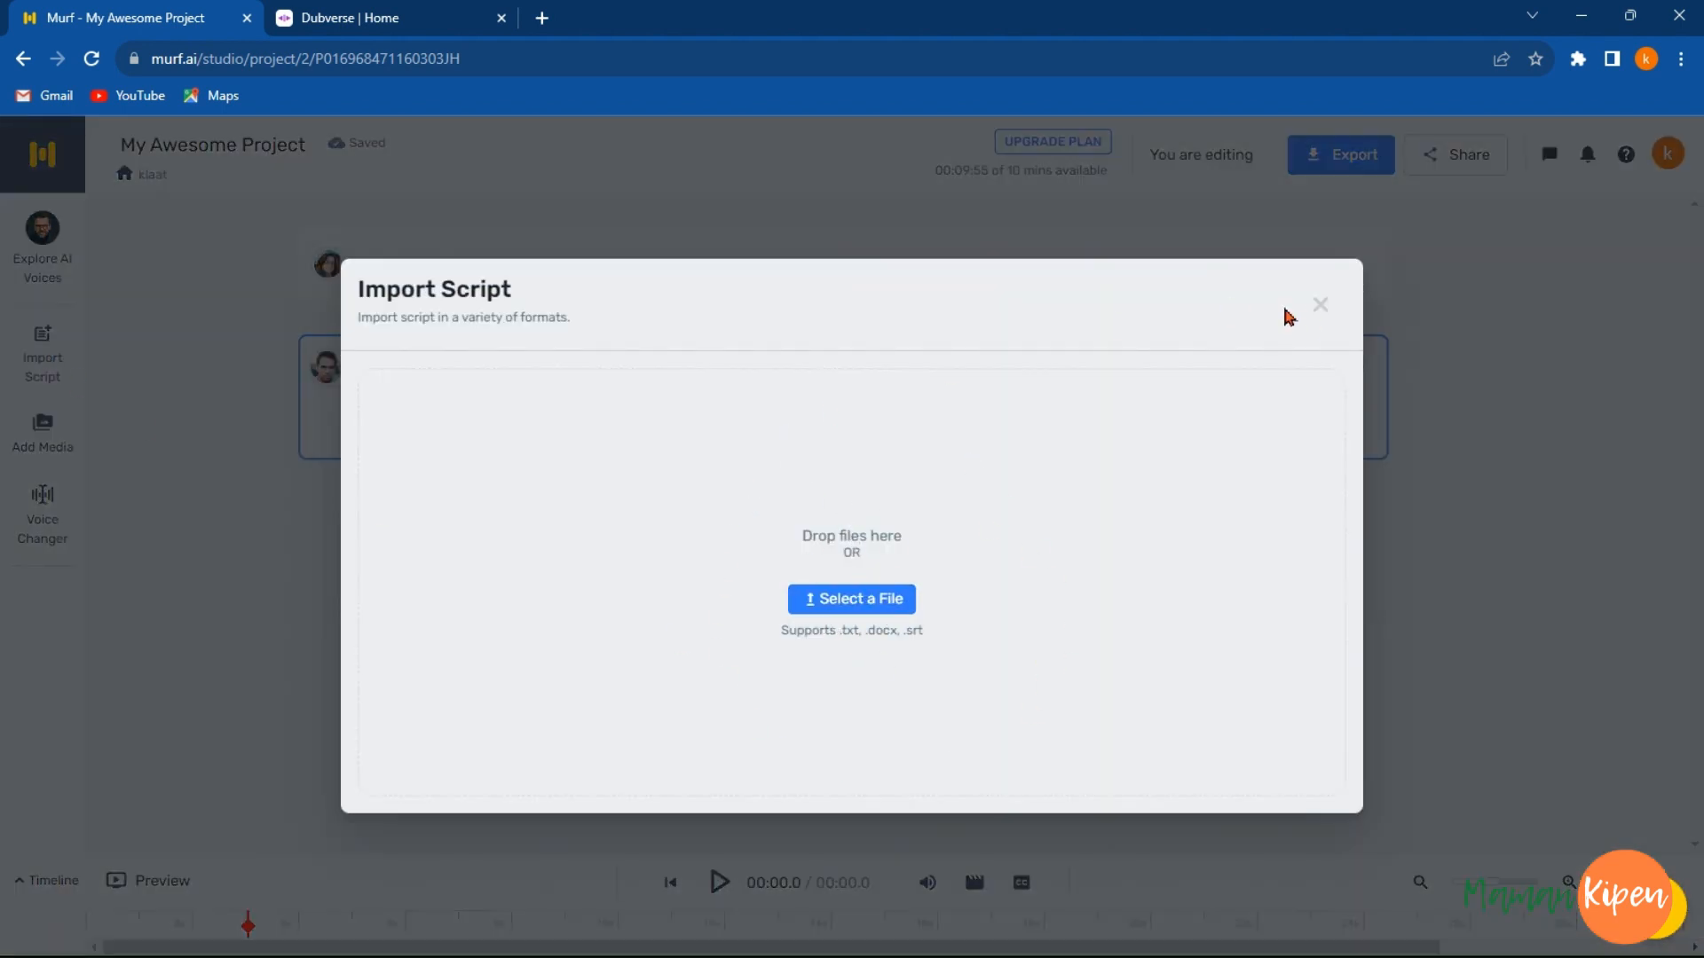
pyautogui.click(1319, 306)
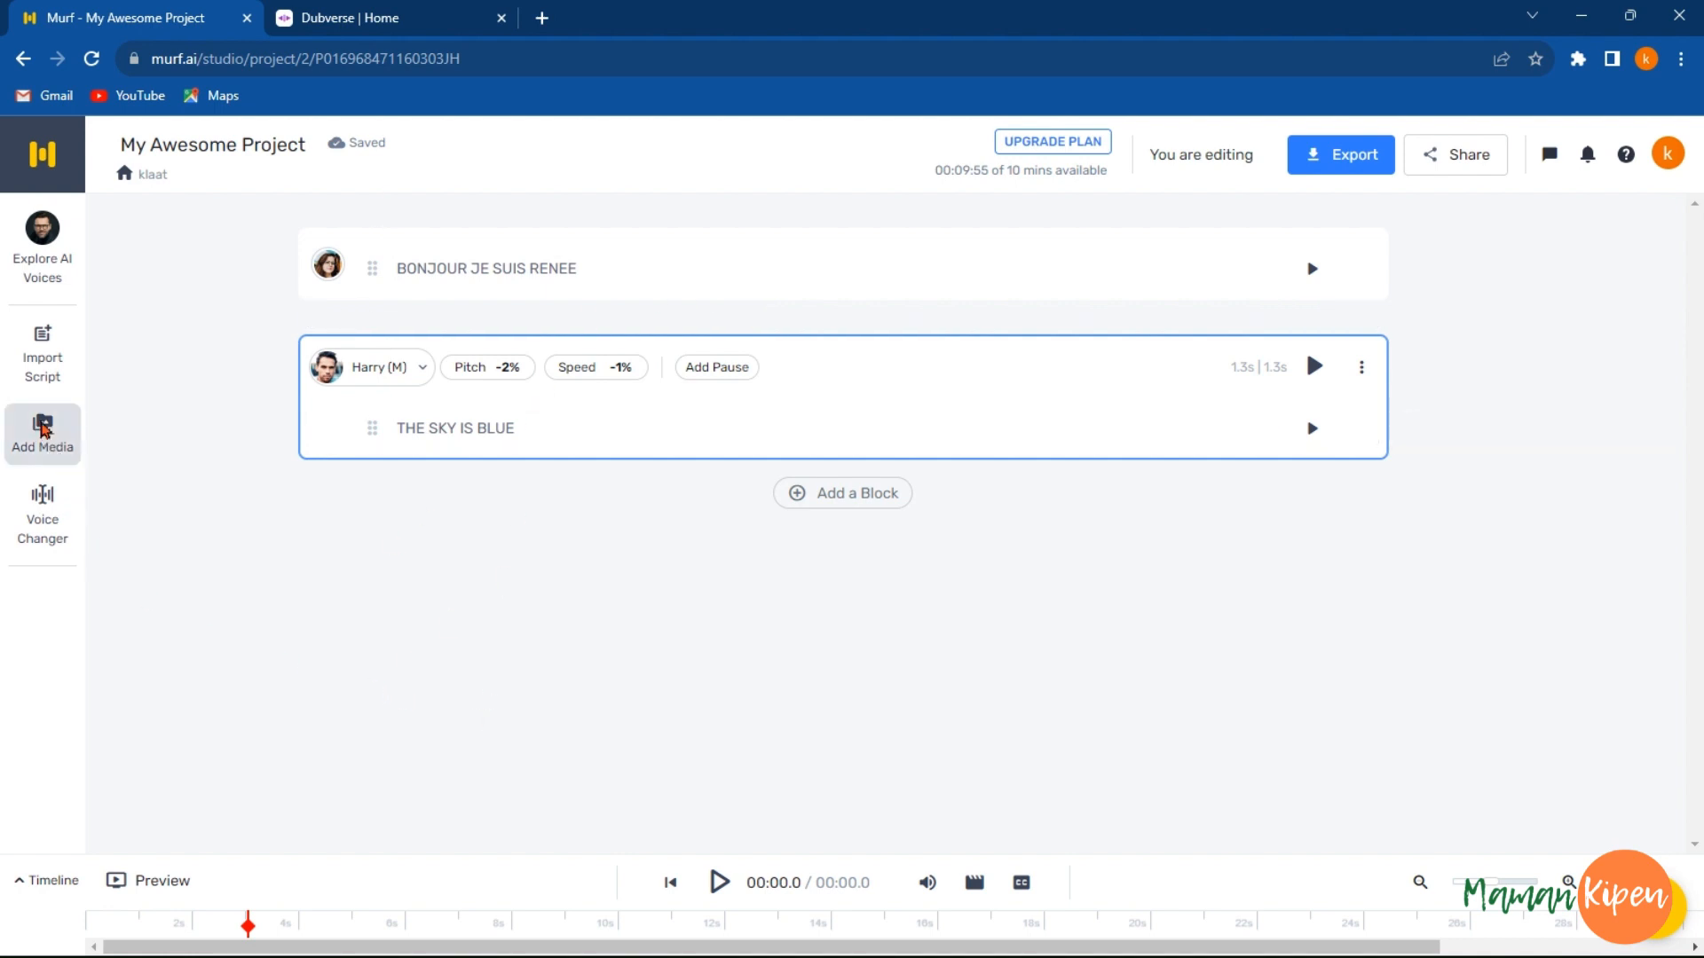
# Step: Add the stock music track Ventura from the Cheerful playlist to the timeline, clipped from 00:00 to 00:11
pyautogui.click(42, 434)
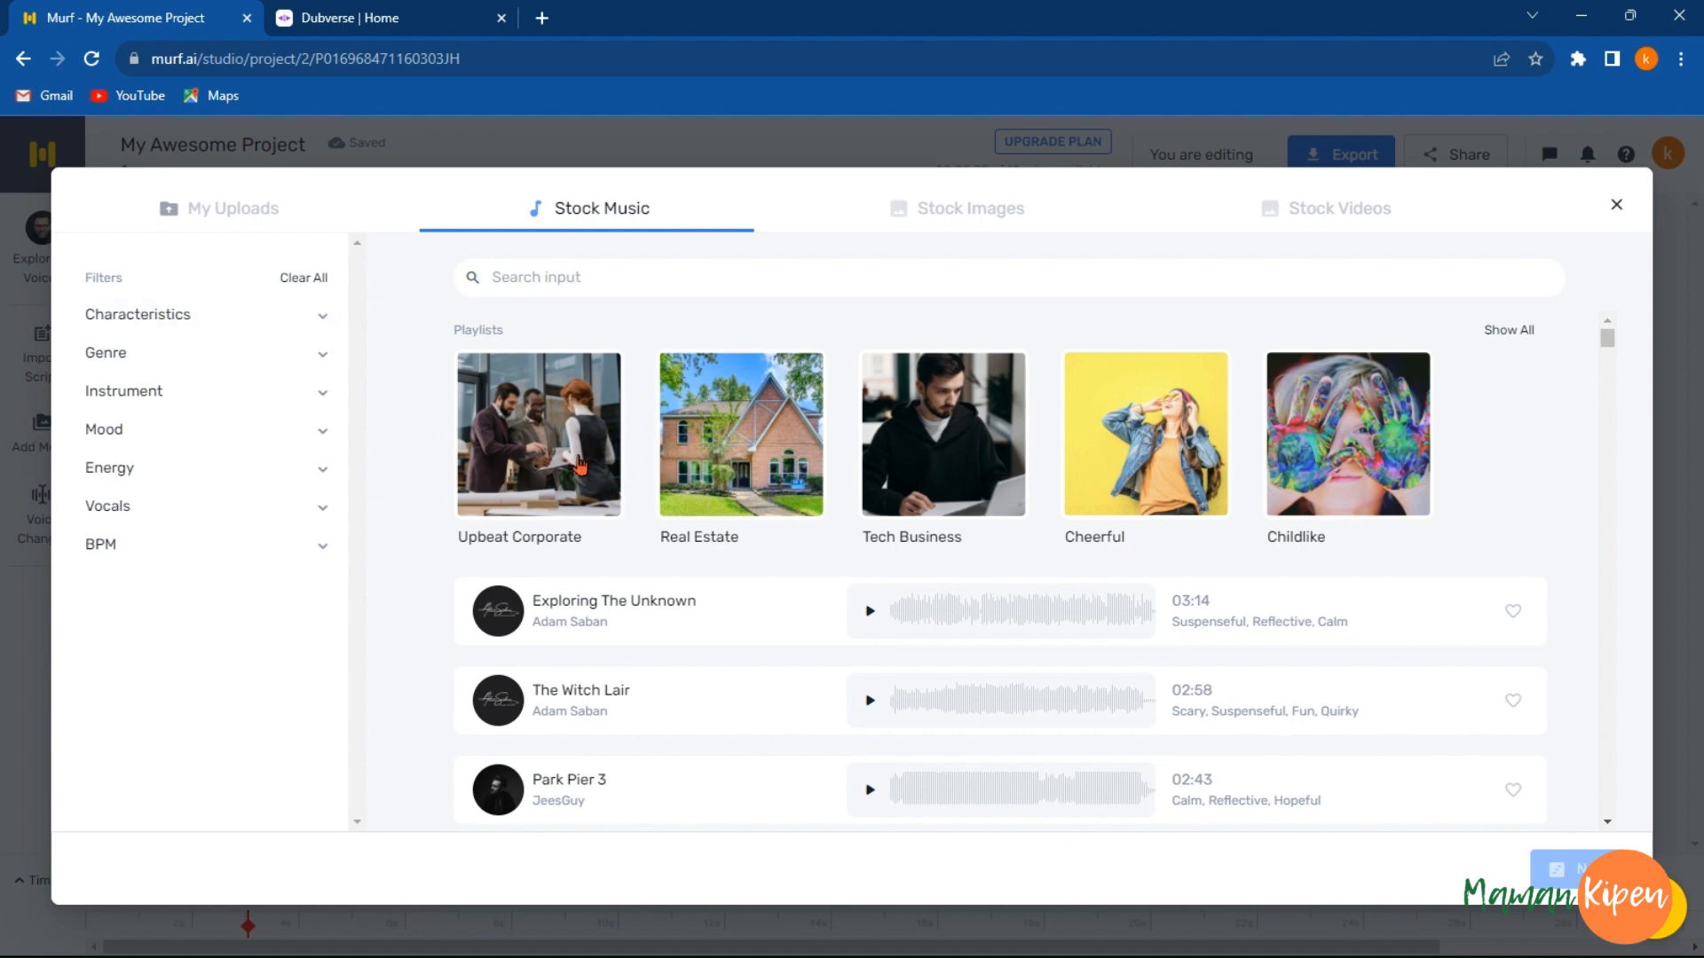
pyautogui.click(1145, 445)
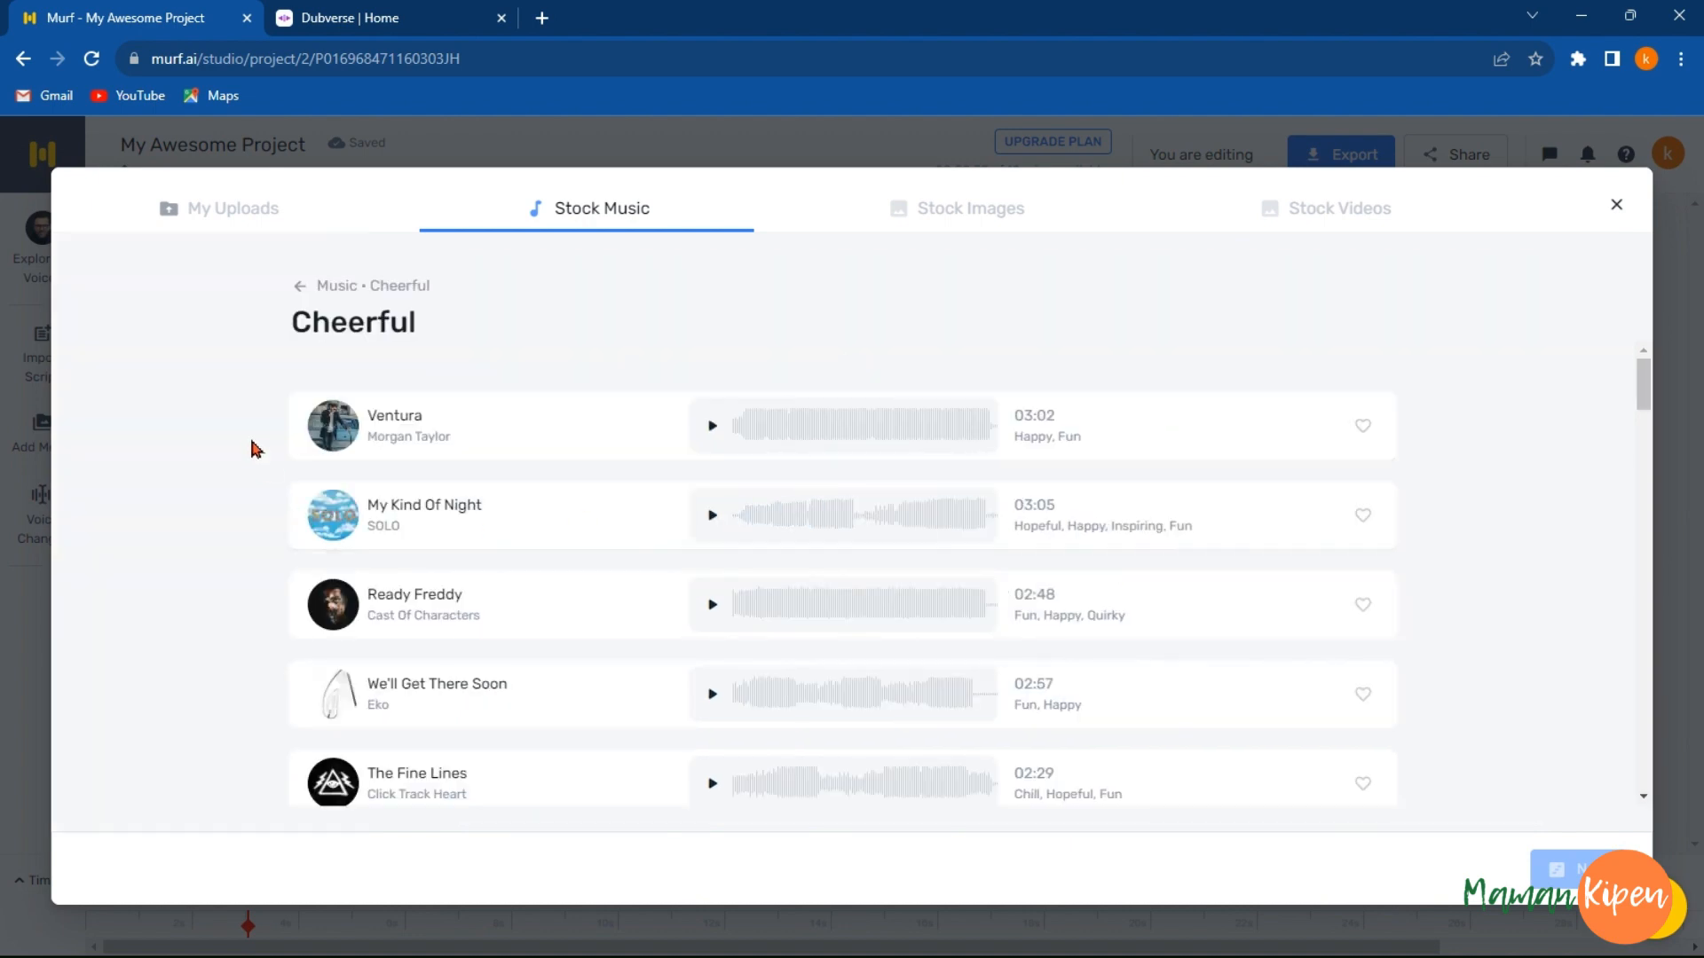
pyautogui.click(294, 451)
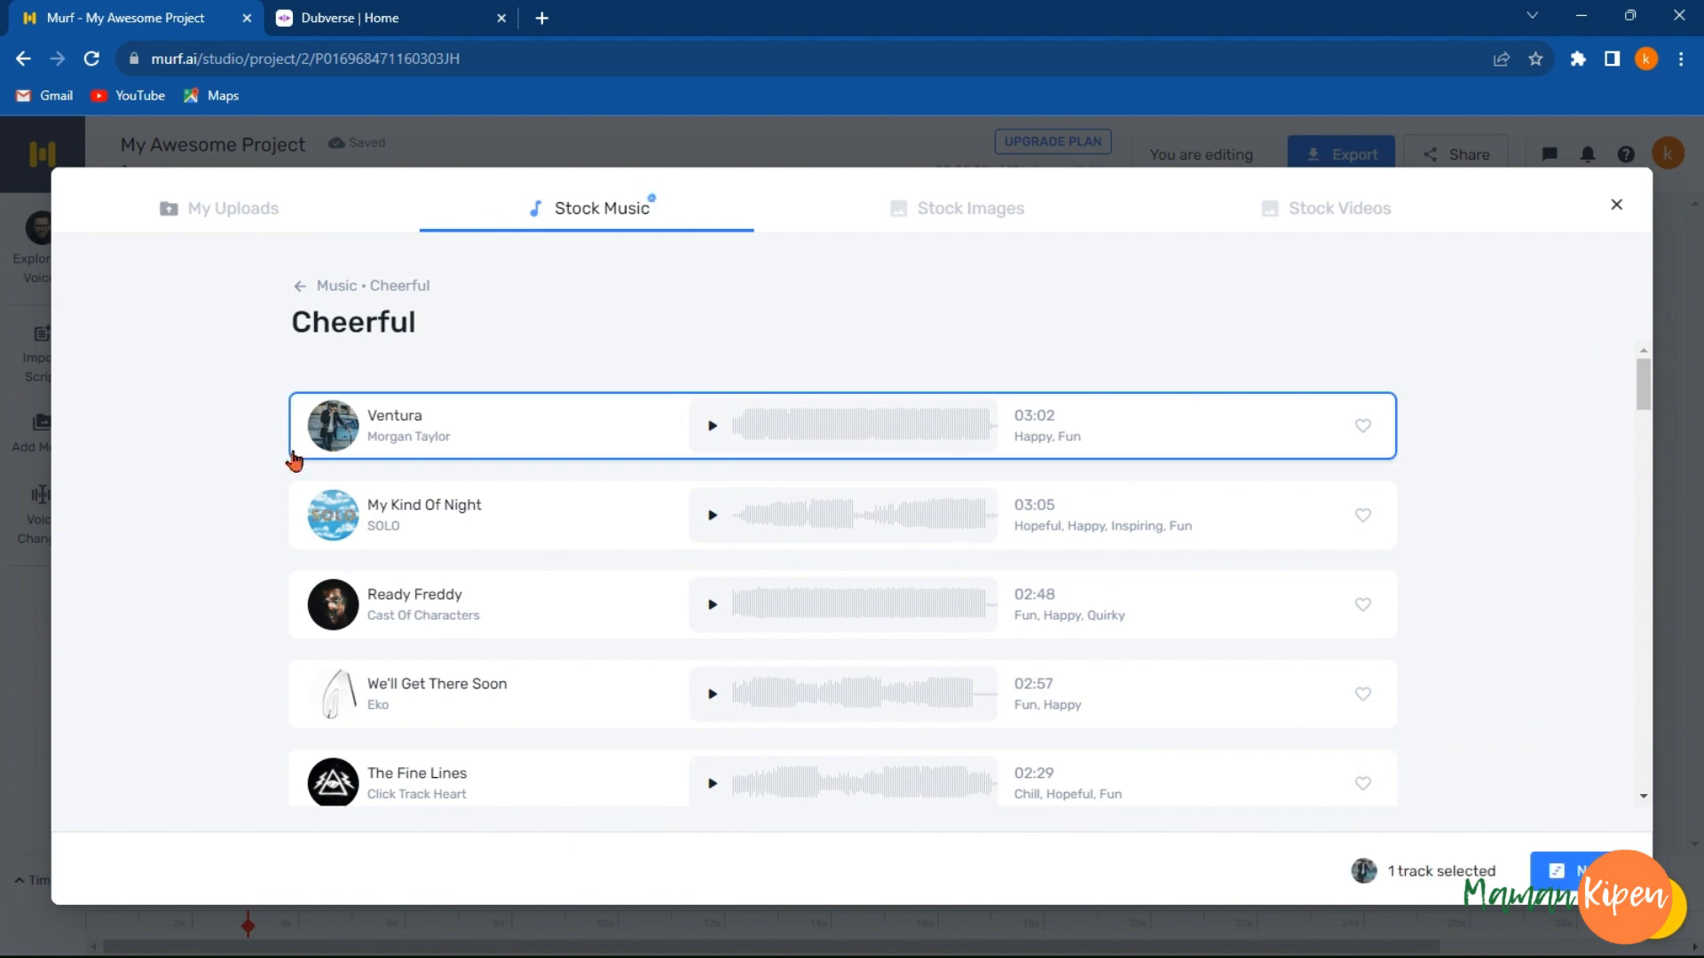
pyautogui.click(1569, 871)
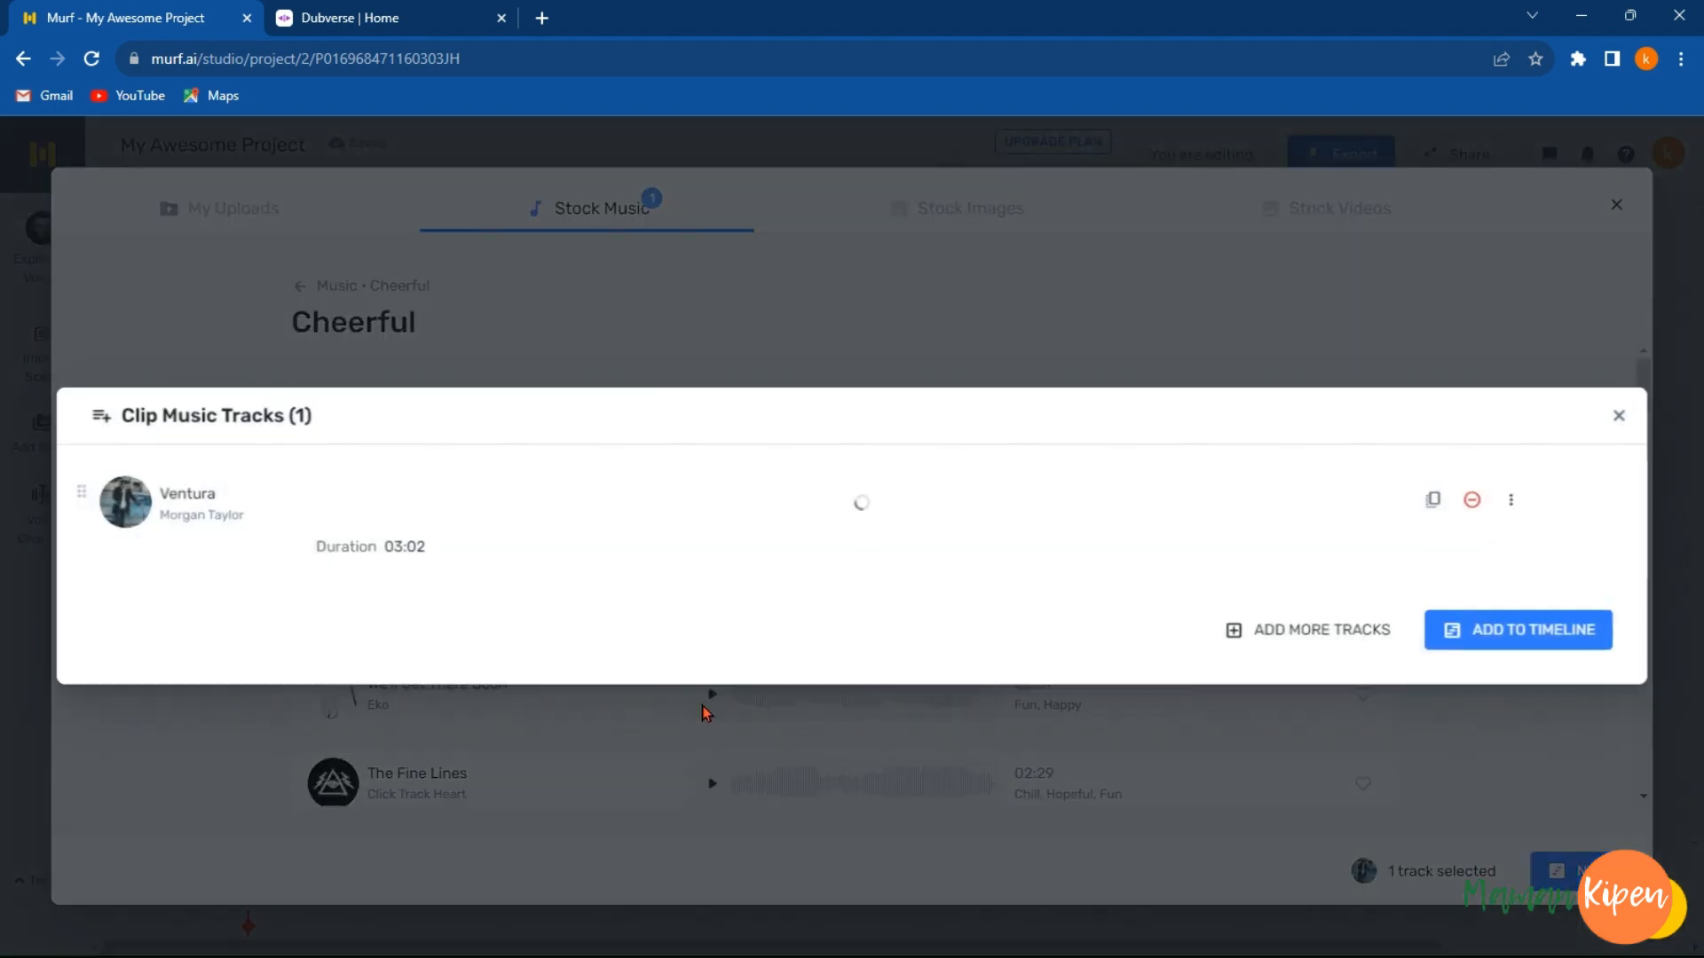
pyautogui.moveTo(1382, 504); pyautogui.dragTo(424, 483)
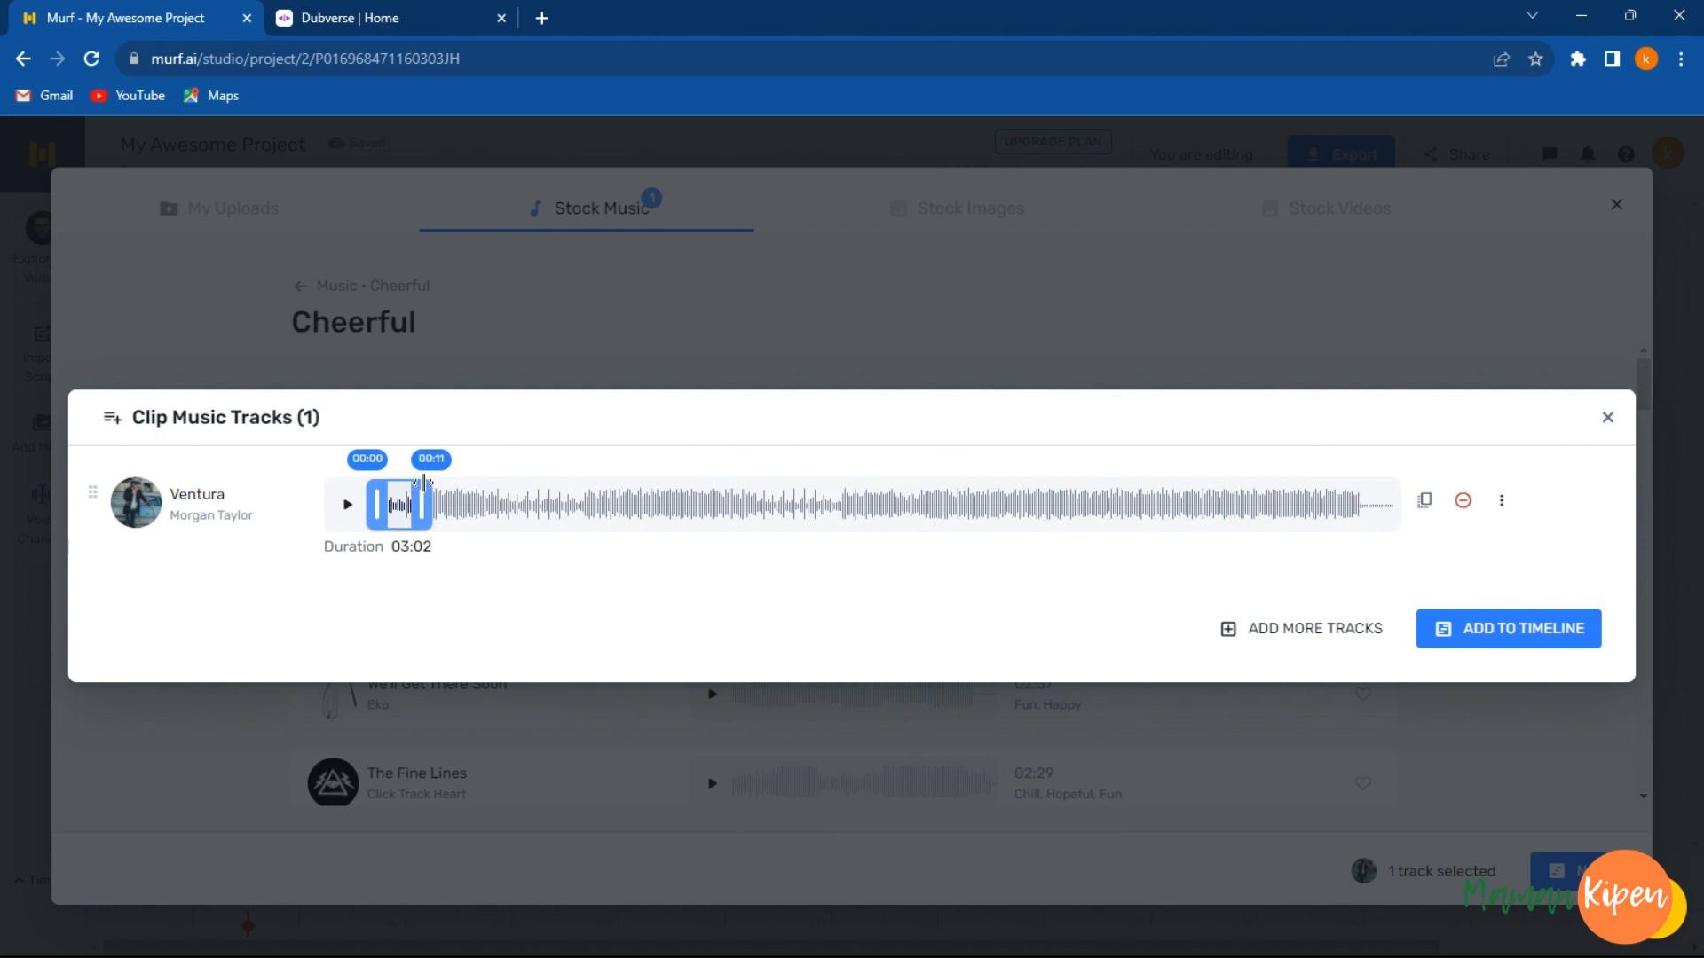
pyautogui.click(1528, 641)
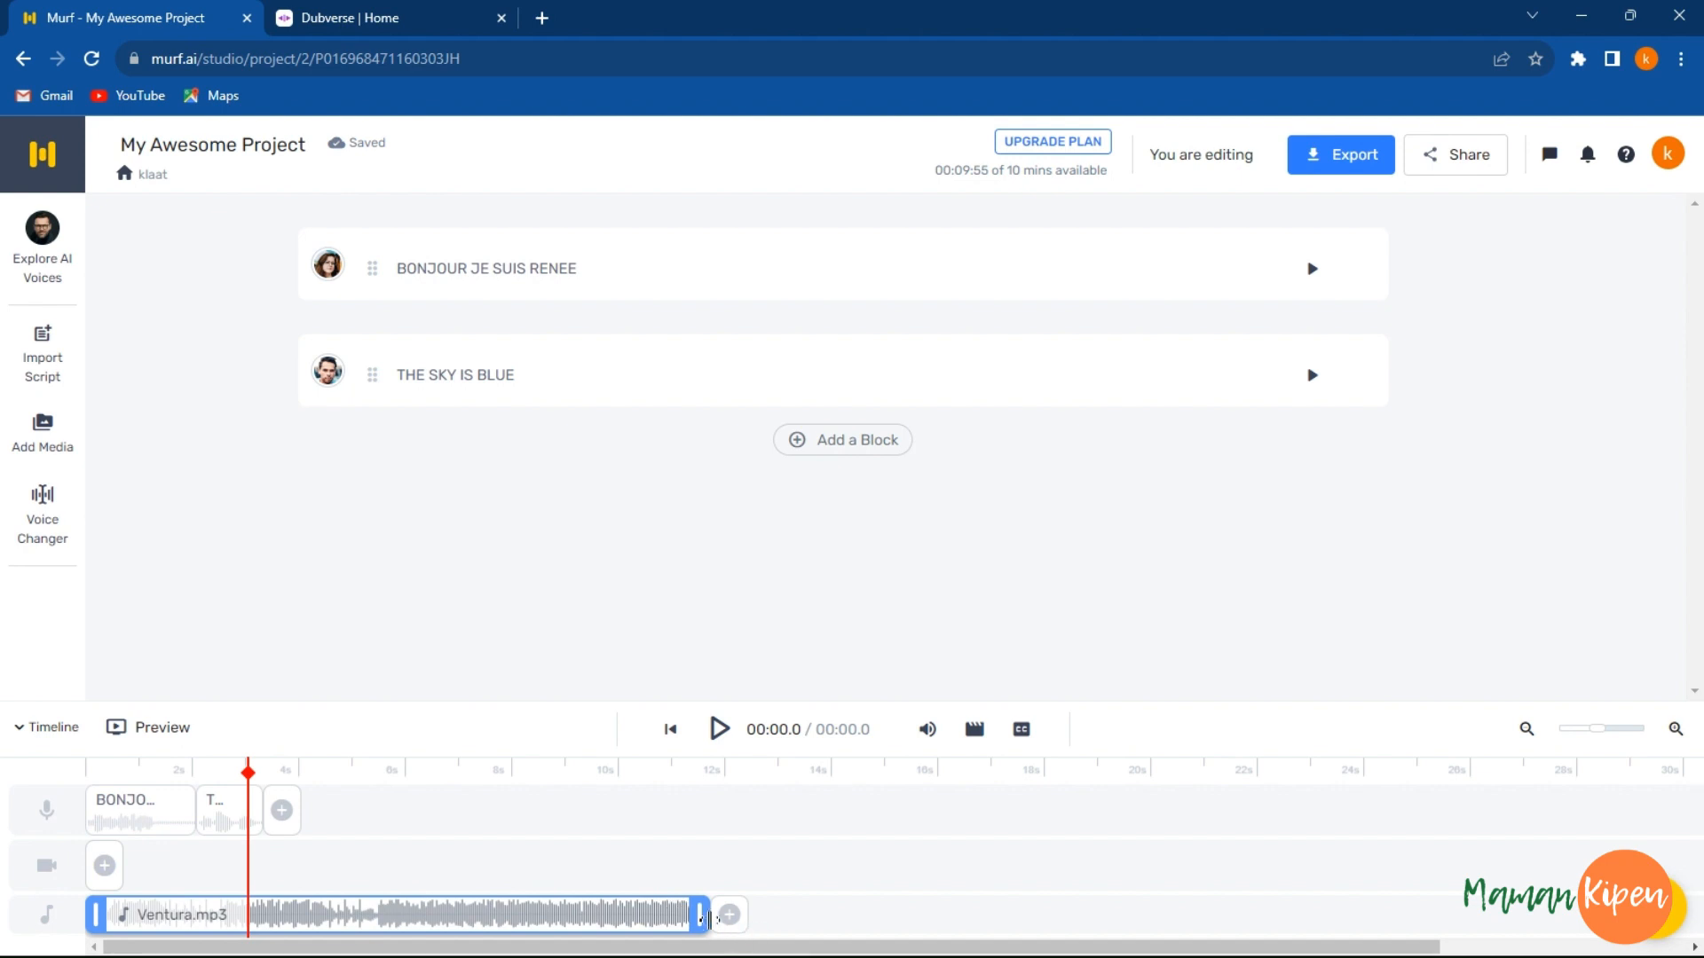
# Step: Shorten the Ventura clip to match the voice blocks and move "THE SKY IS BLUE" ahead of "BONJOUR JE SUIS RENEE" on the timeline
pyautogui.moveTo(699, 915); pyautogui.dragTo(253, 914)
pyautogui.moveTo(241, 827); pyautogui.dragTo(120, 812)
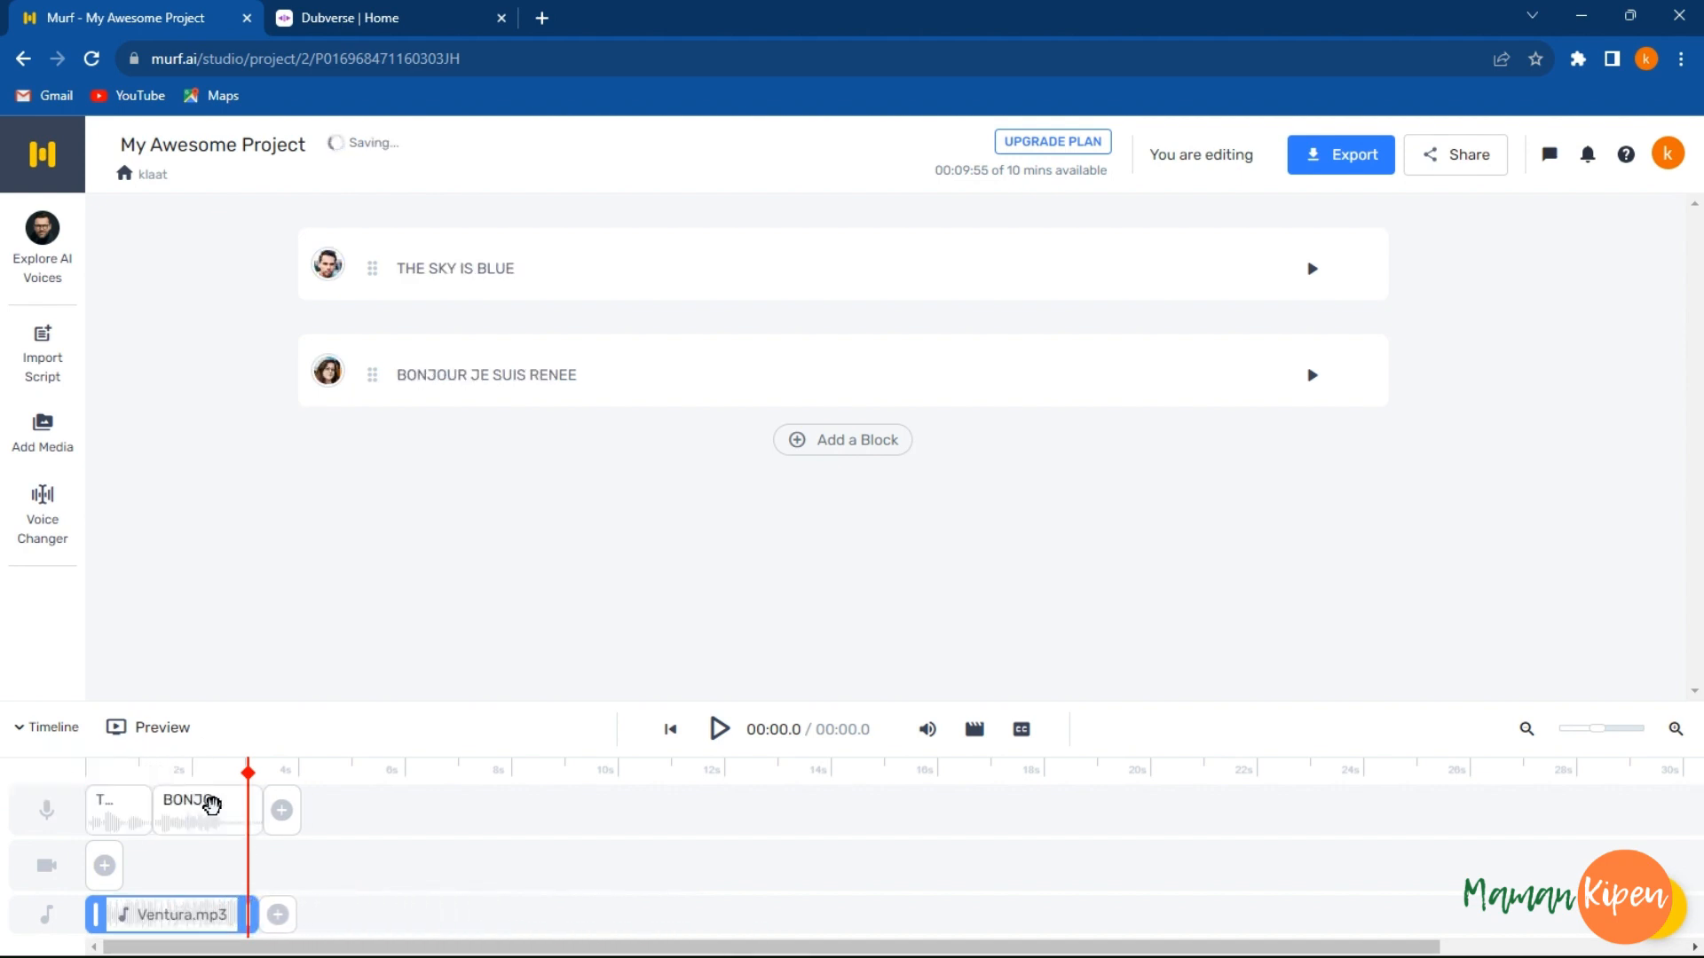
# Step: Return the playhead to the timeline's start, then build and play the project preview
pyautogui.moveTo(244, 783); pyautogui.dragTo(88, 775)
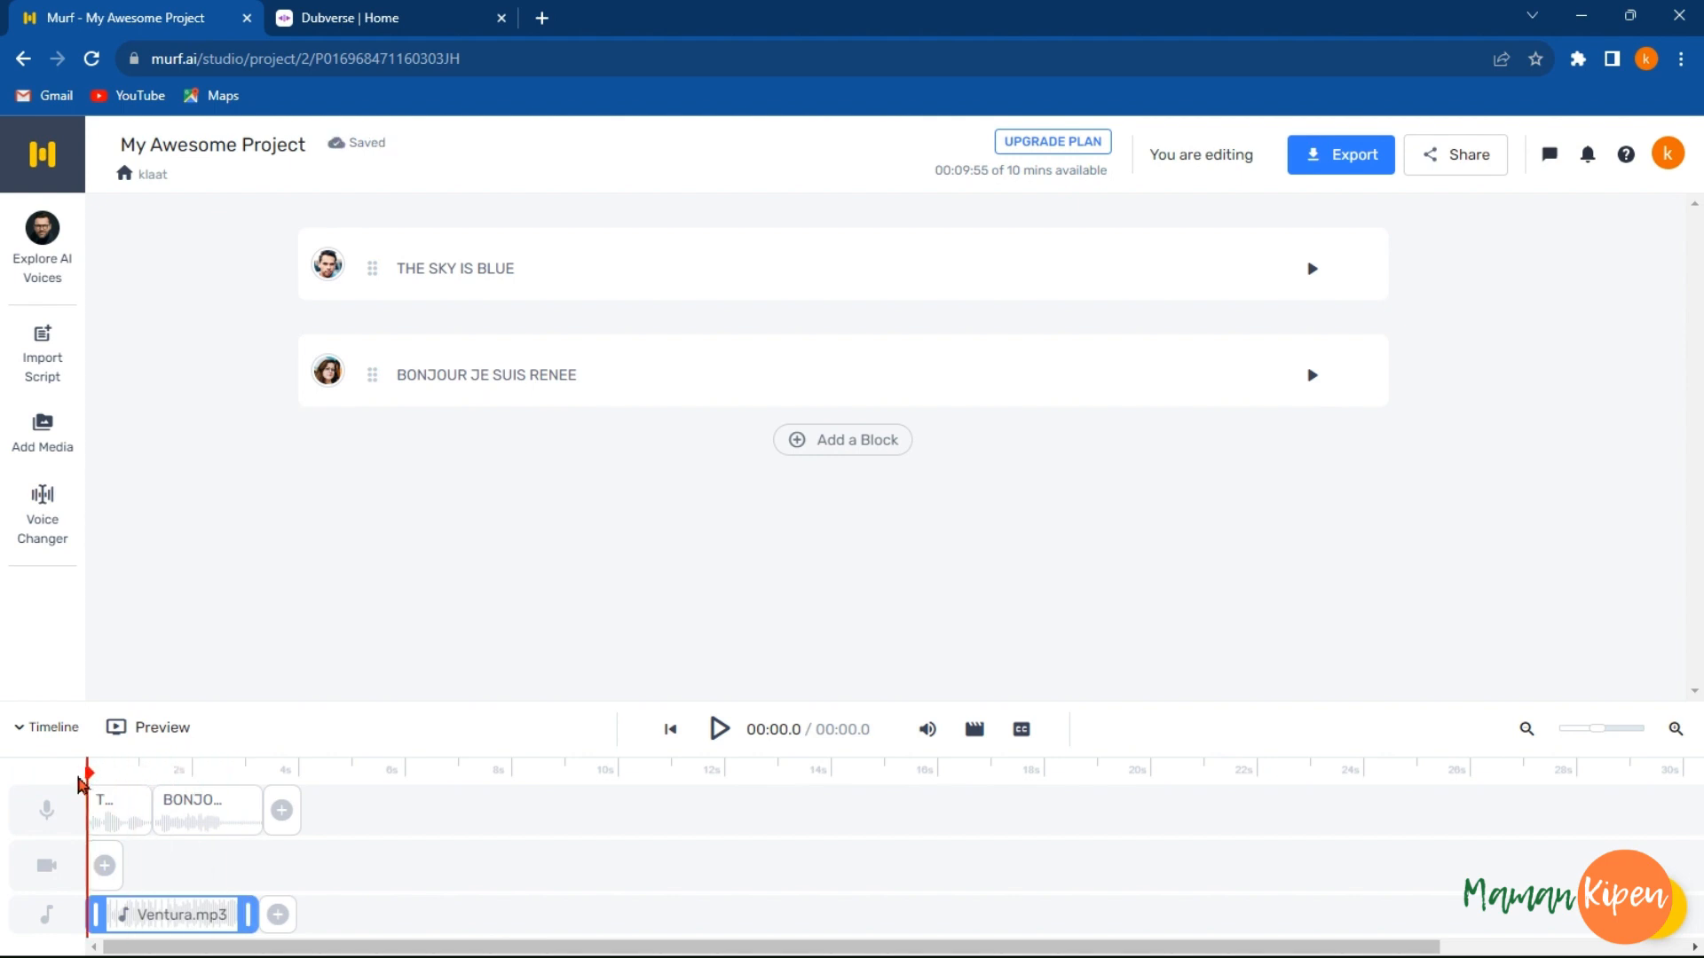
pyautogui.click(720, 730)
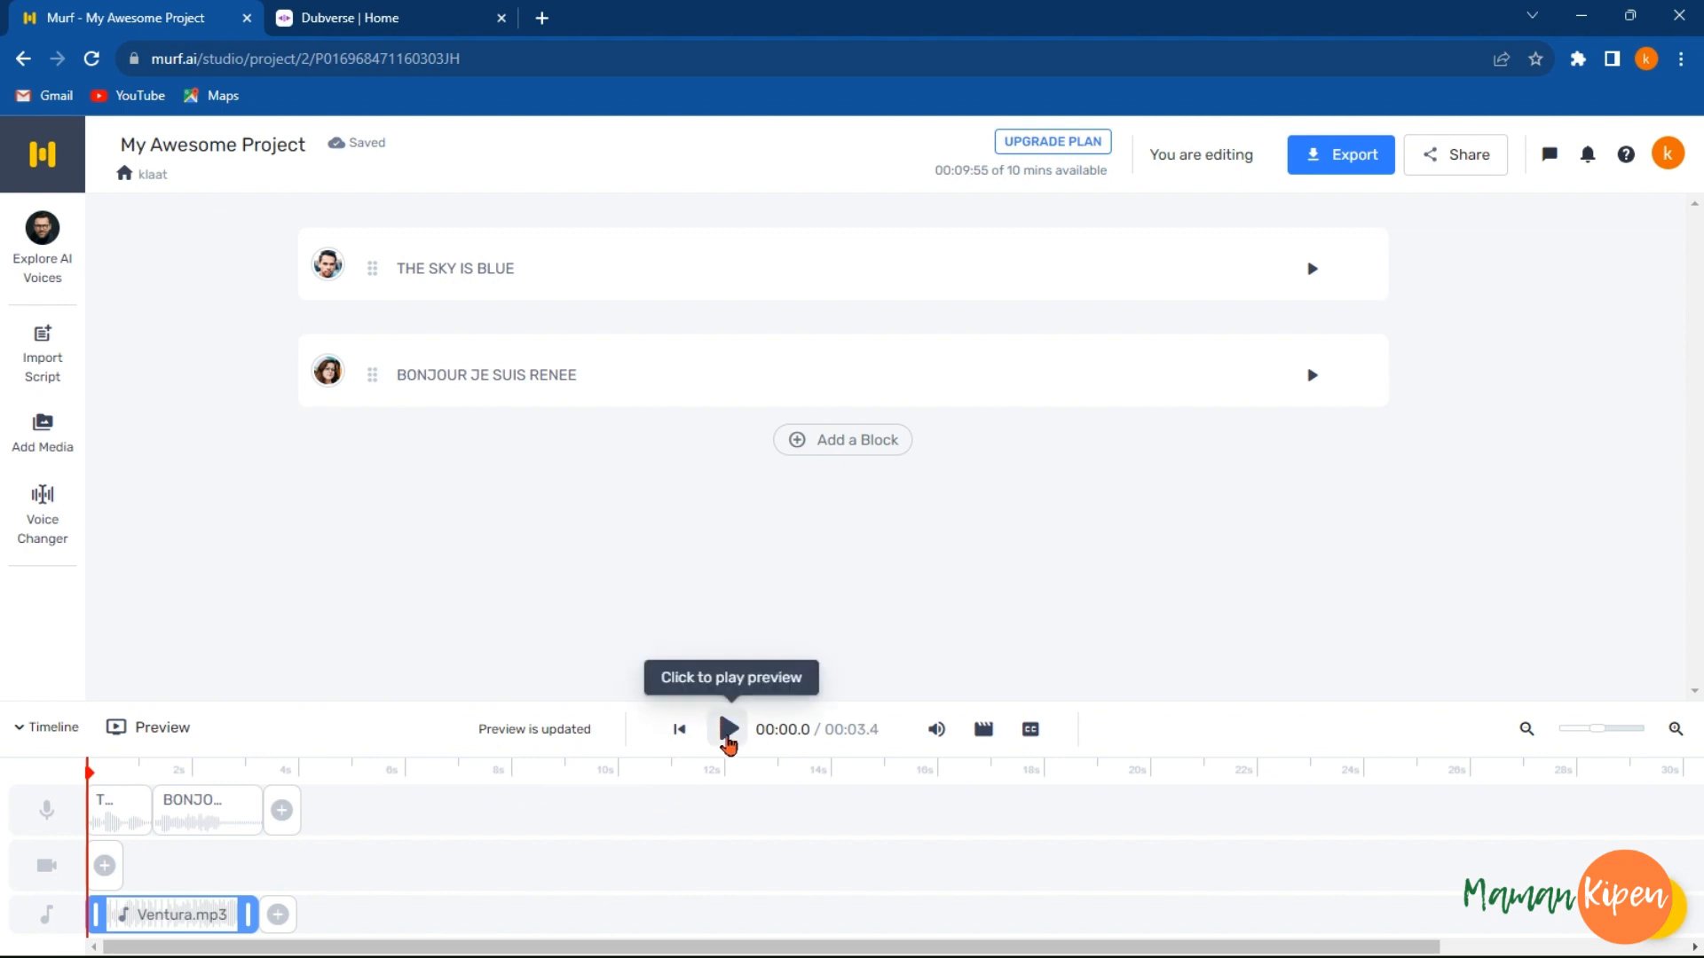
pyautogui.click(726, 729)
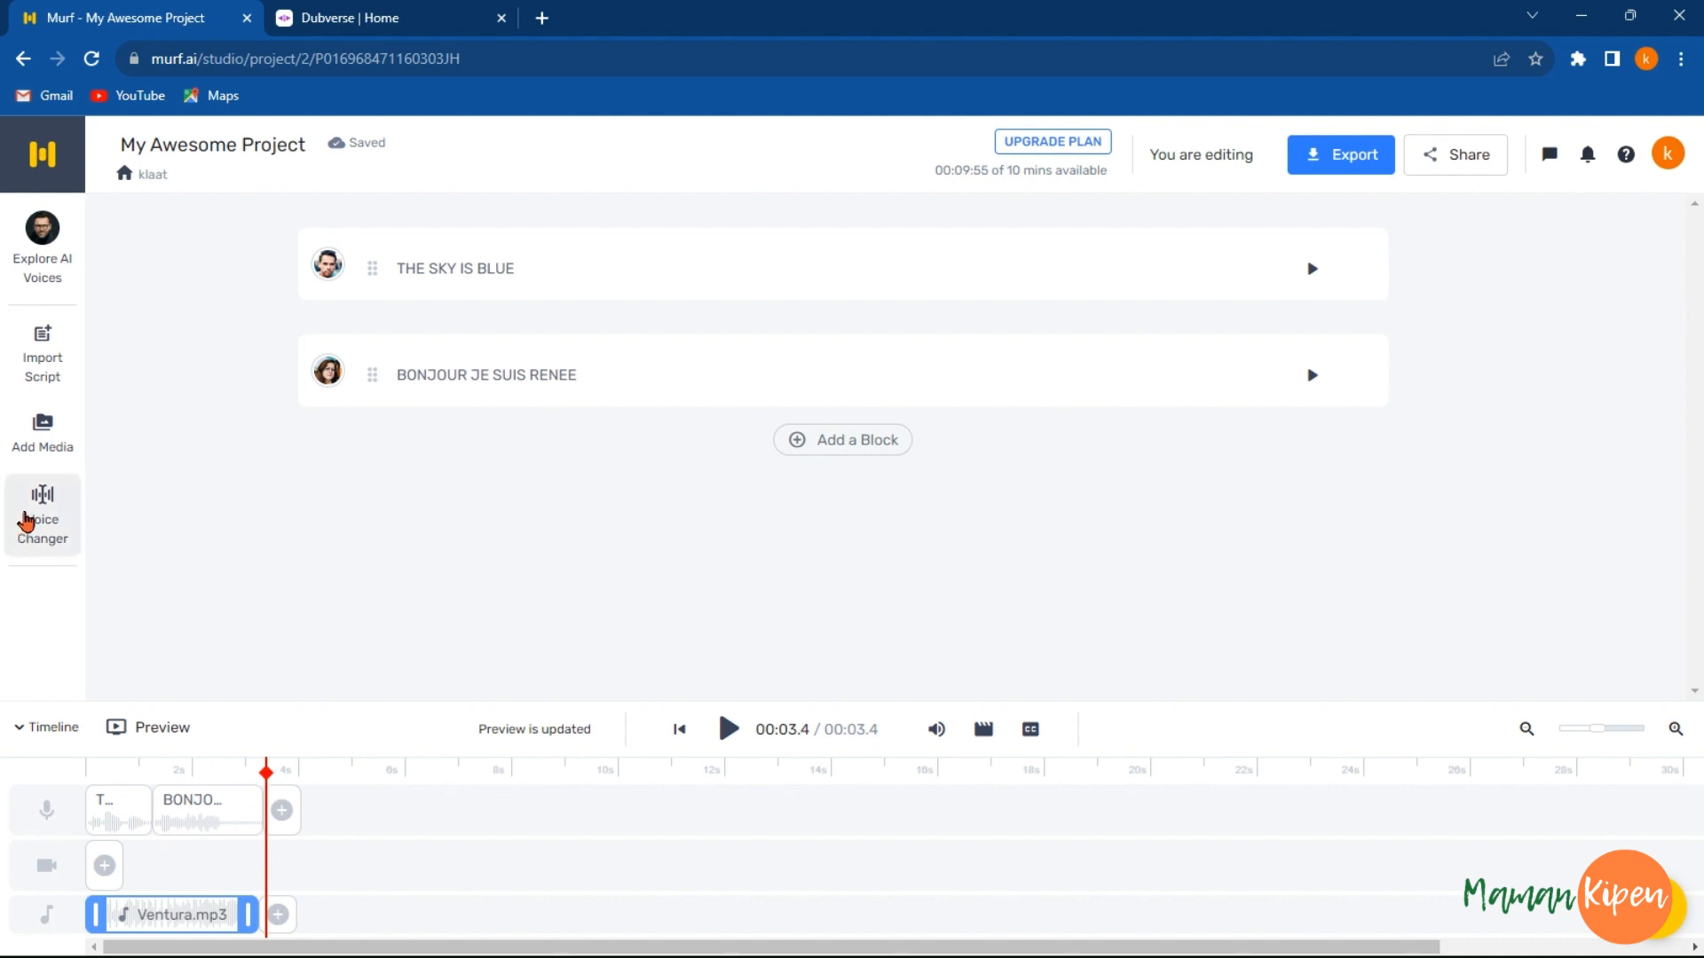
# Step: Upload the MK PRODUCTIONS video from the Desktop's "last" folder to the Voice Changer and transcribe it as English (United States)
pyautogui.click(47, 528)
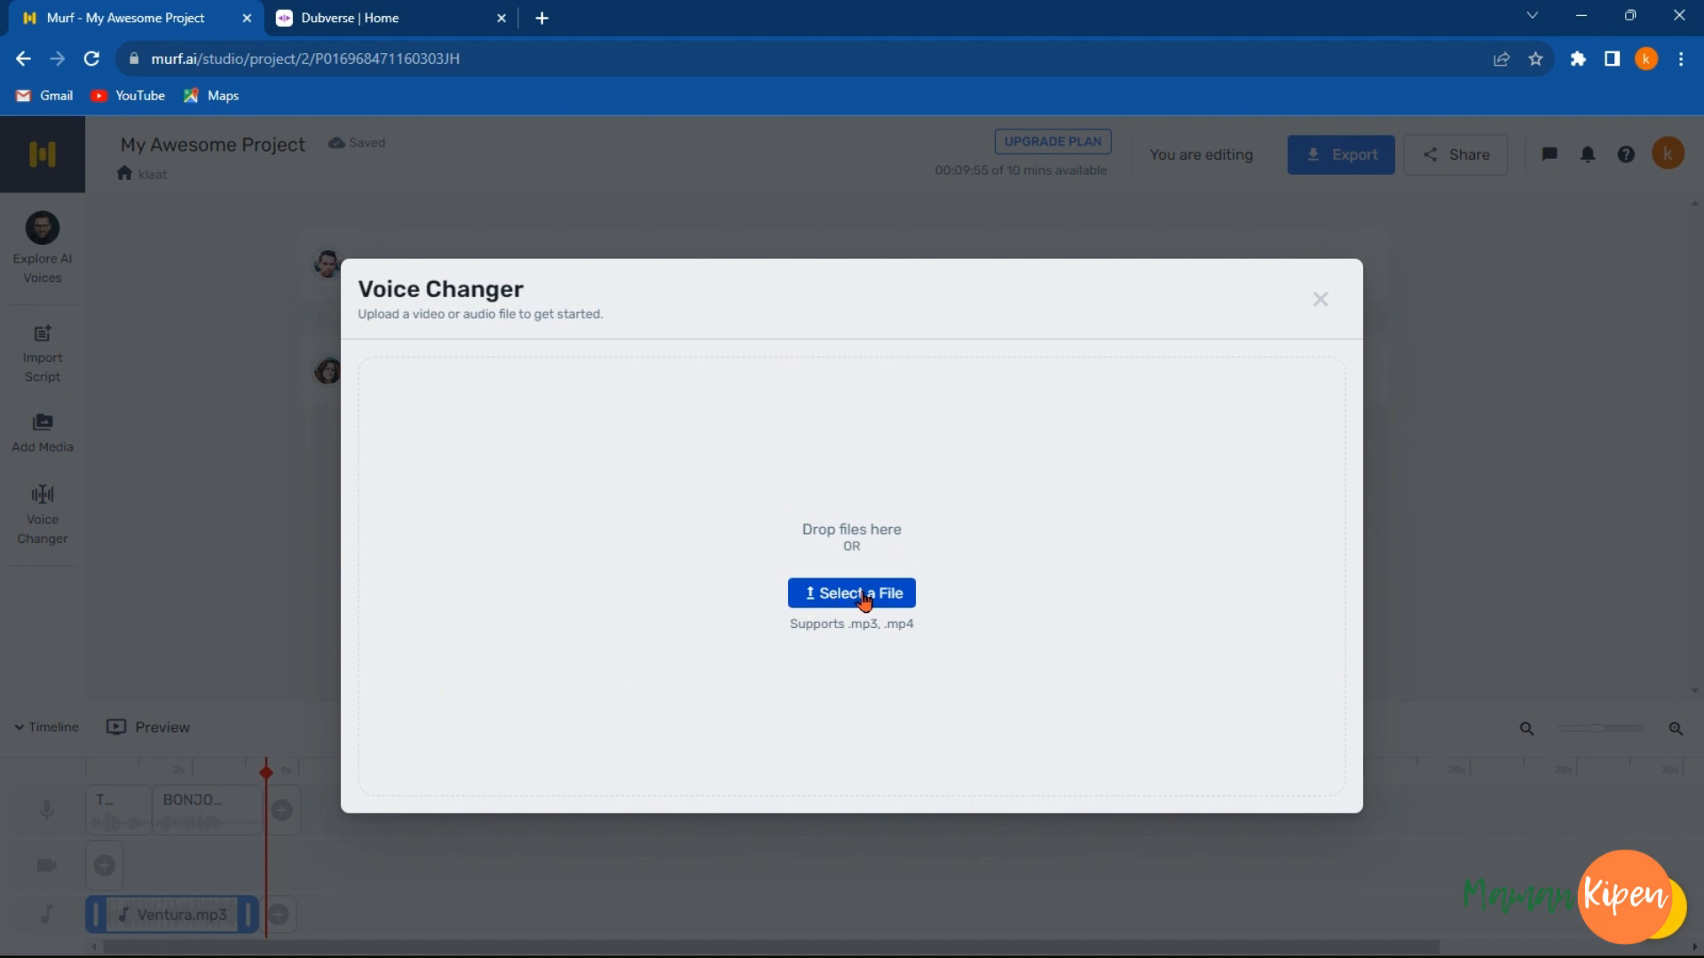
pyautogui.click(864, 602)
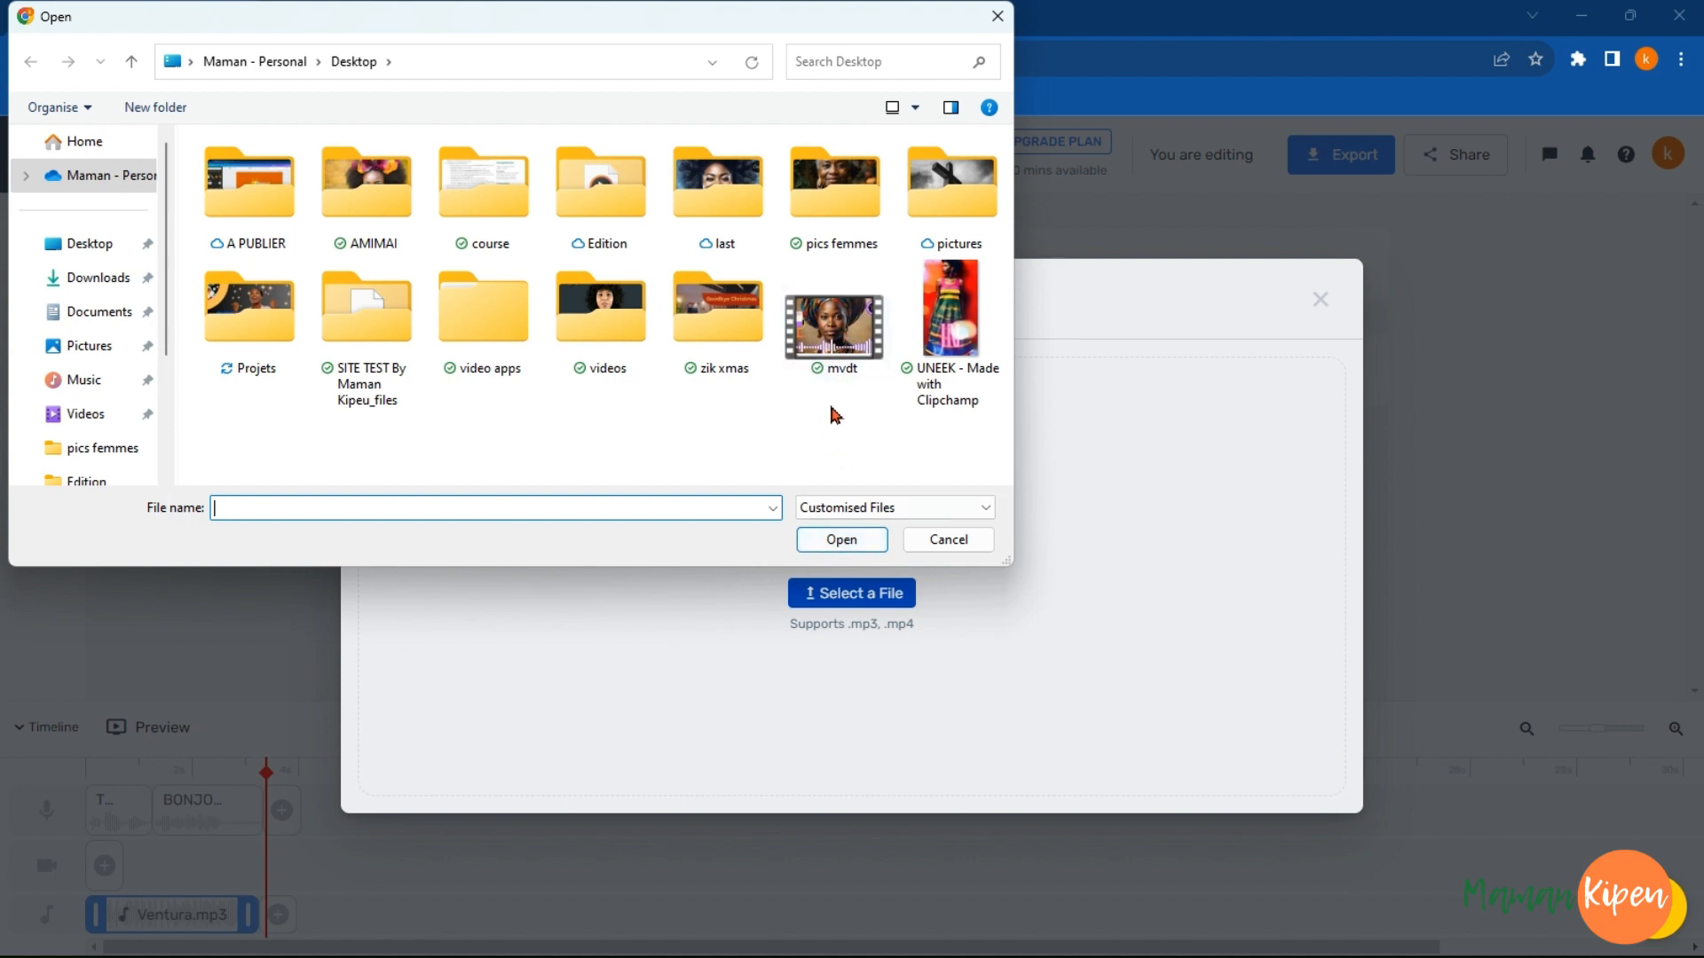
pyautogui.doubleClick(715, 202)
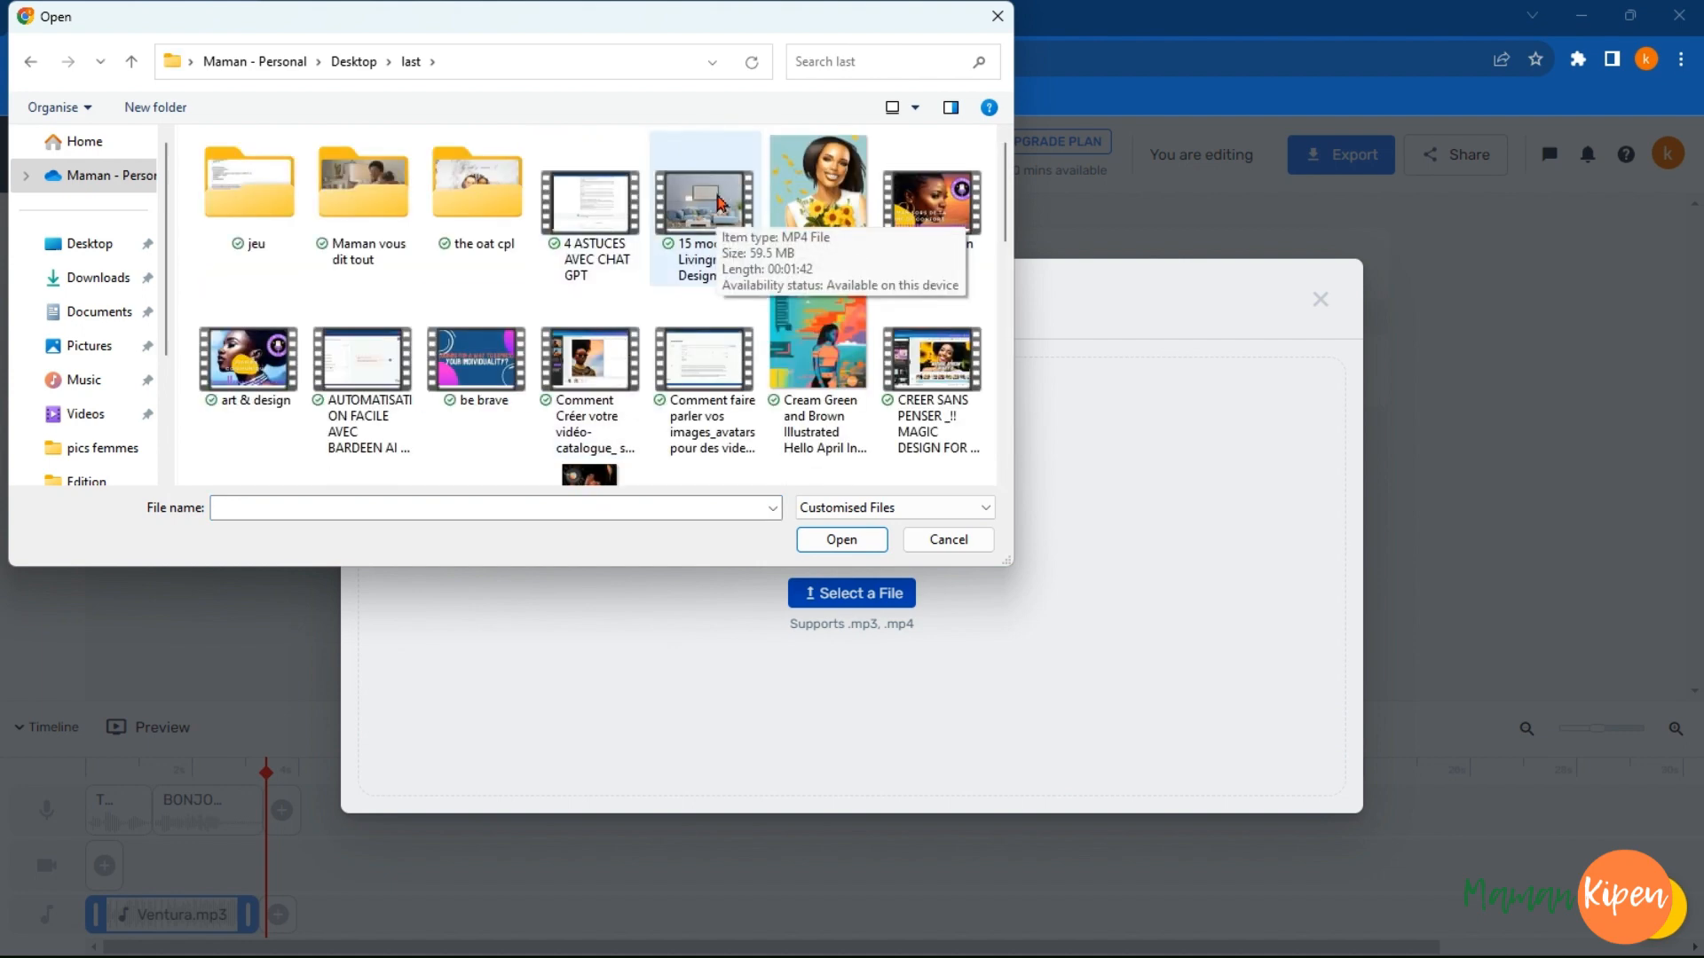
pyautogui.scroll(-3, 754, 355)
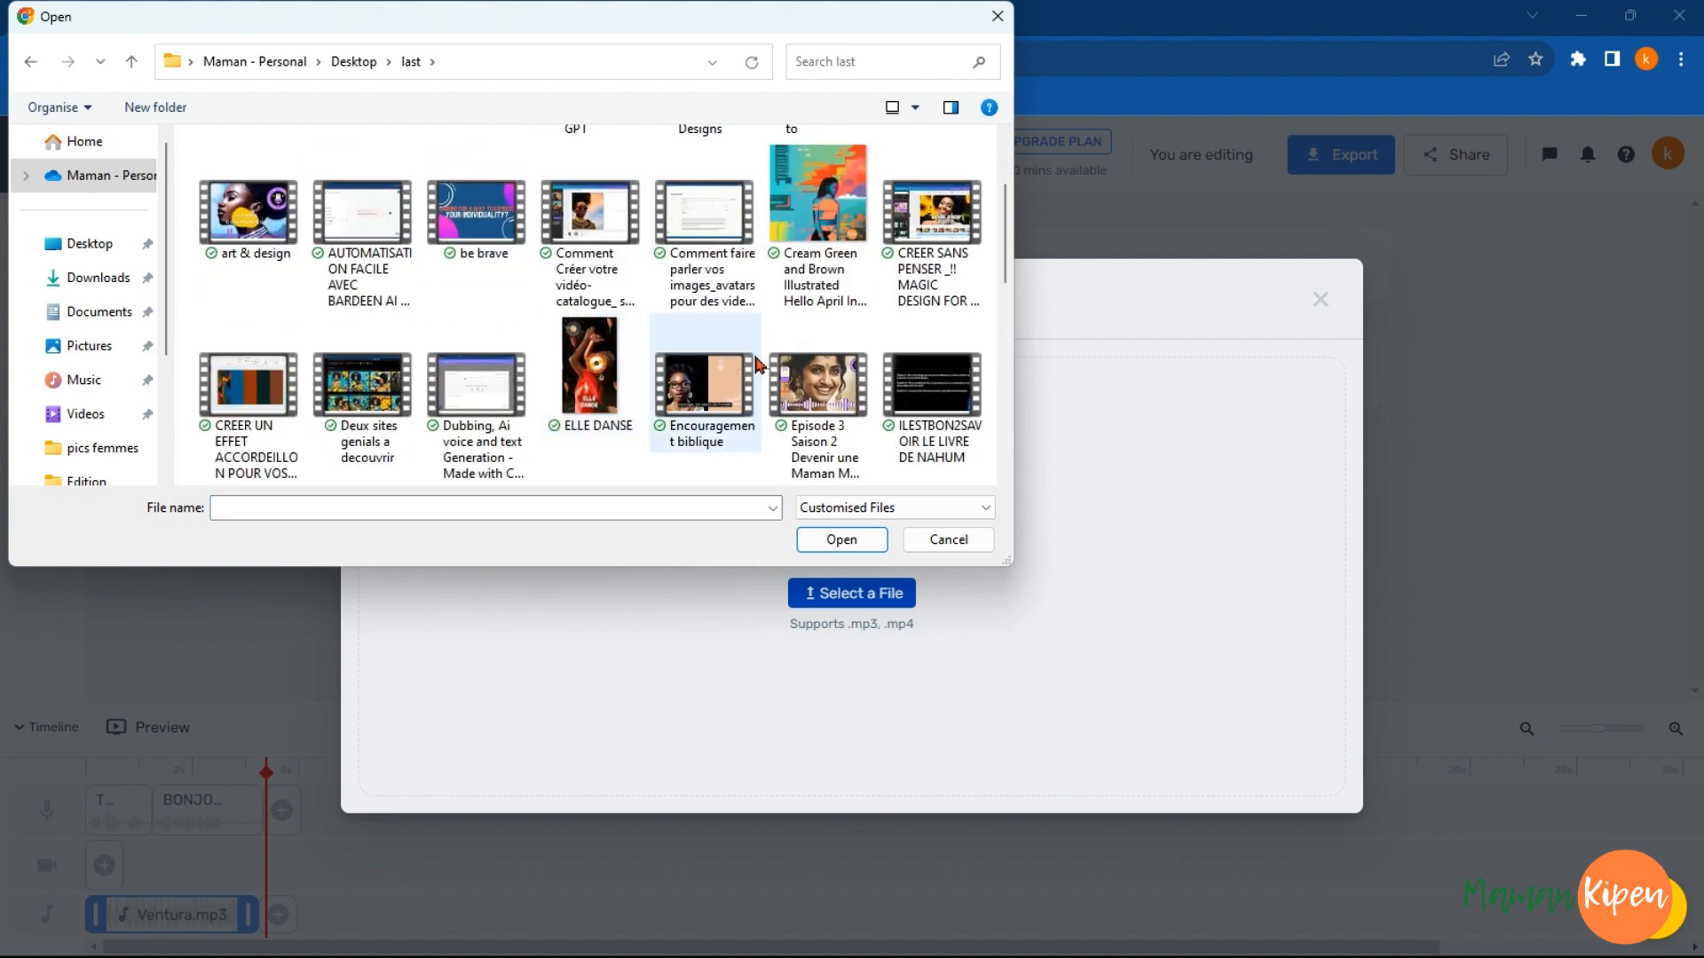
pyautogui.scroll(-5, 759, 364)
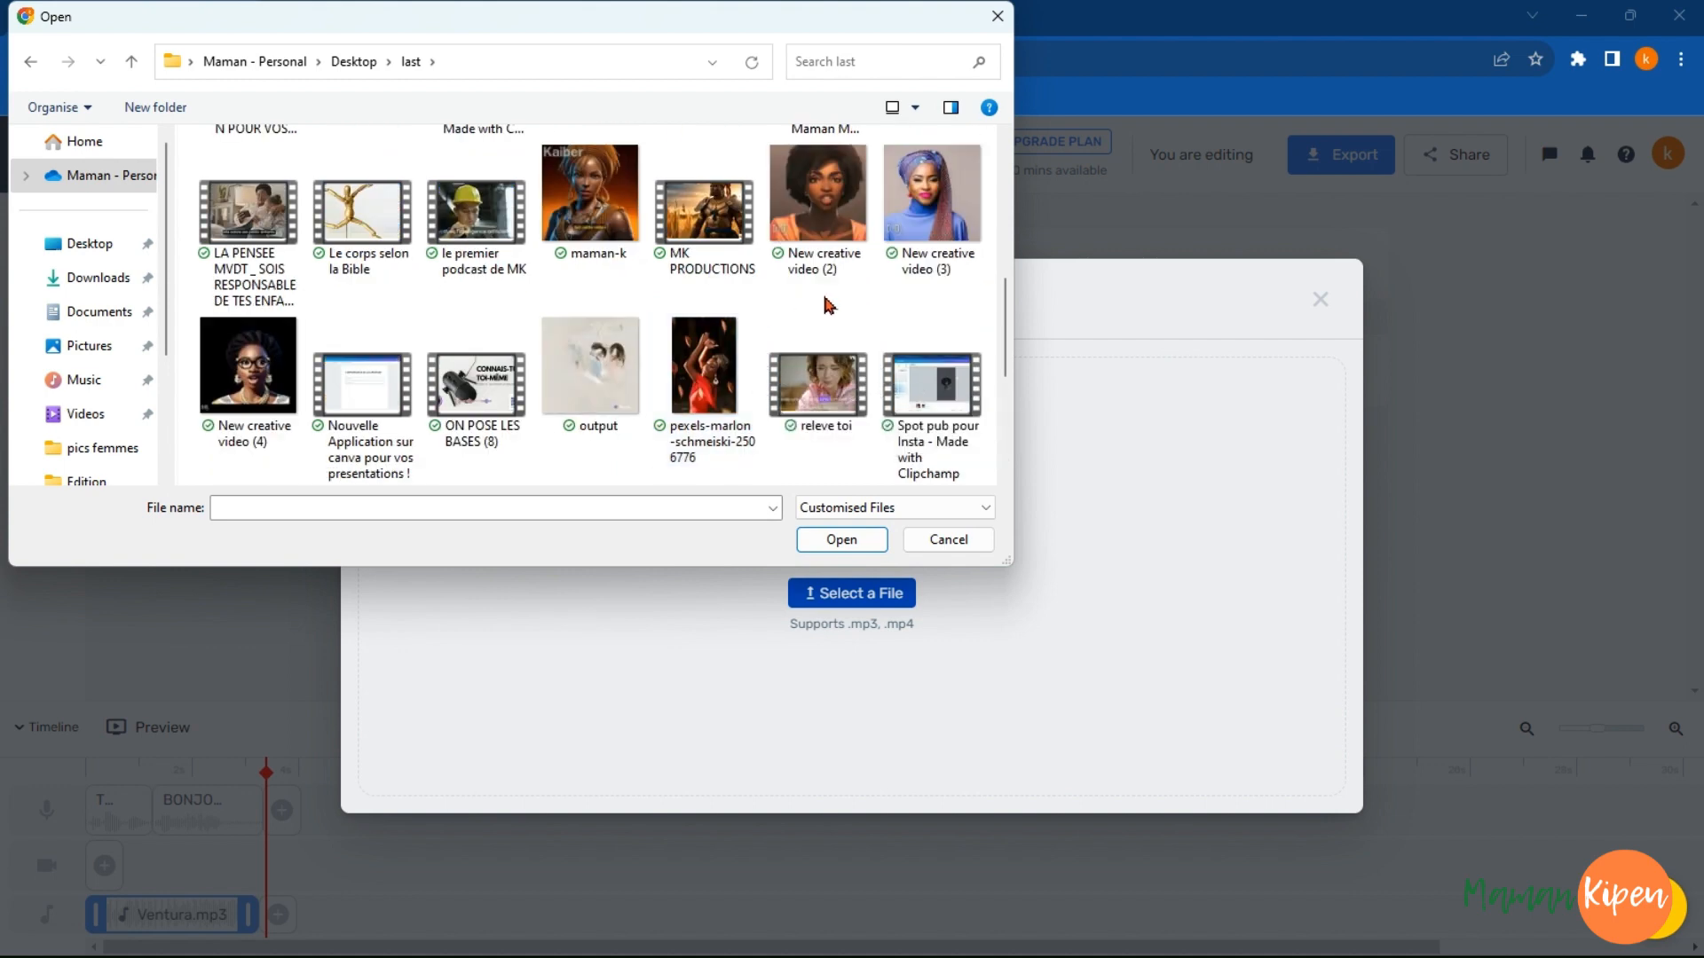
pyautogui.scroll(-1, 830, 319)
pyautogui.scroll(1, 834, 344)
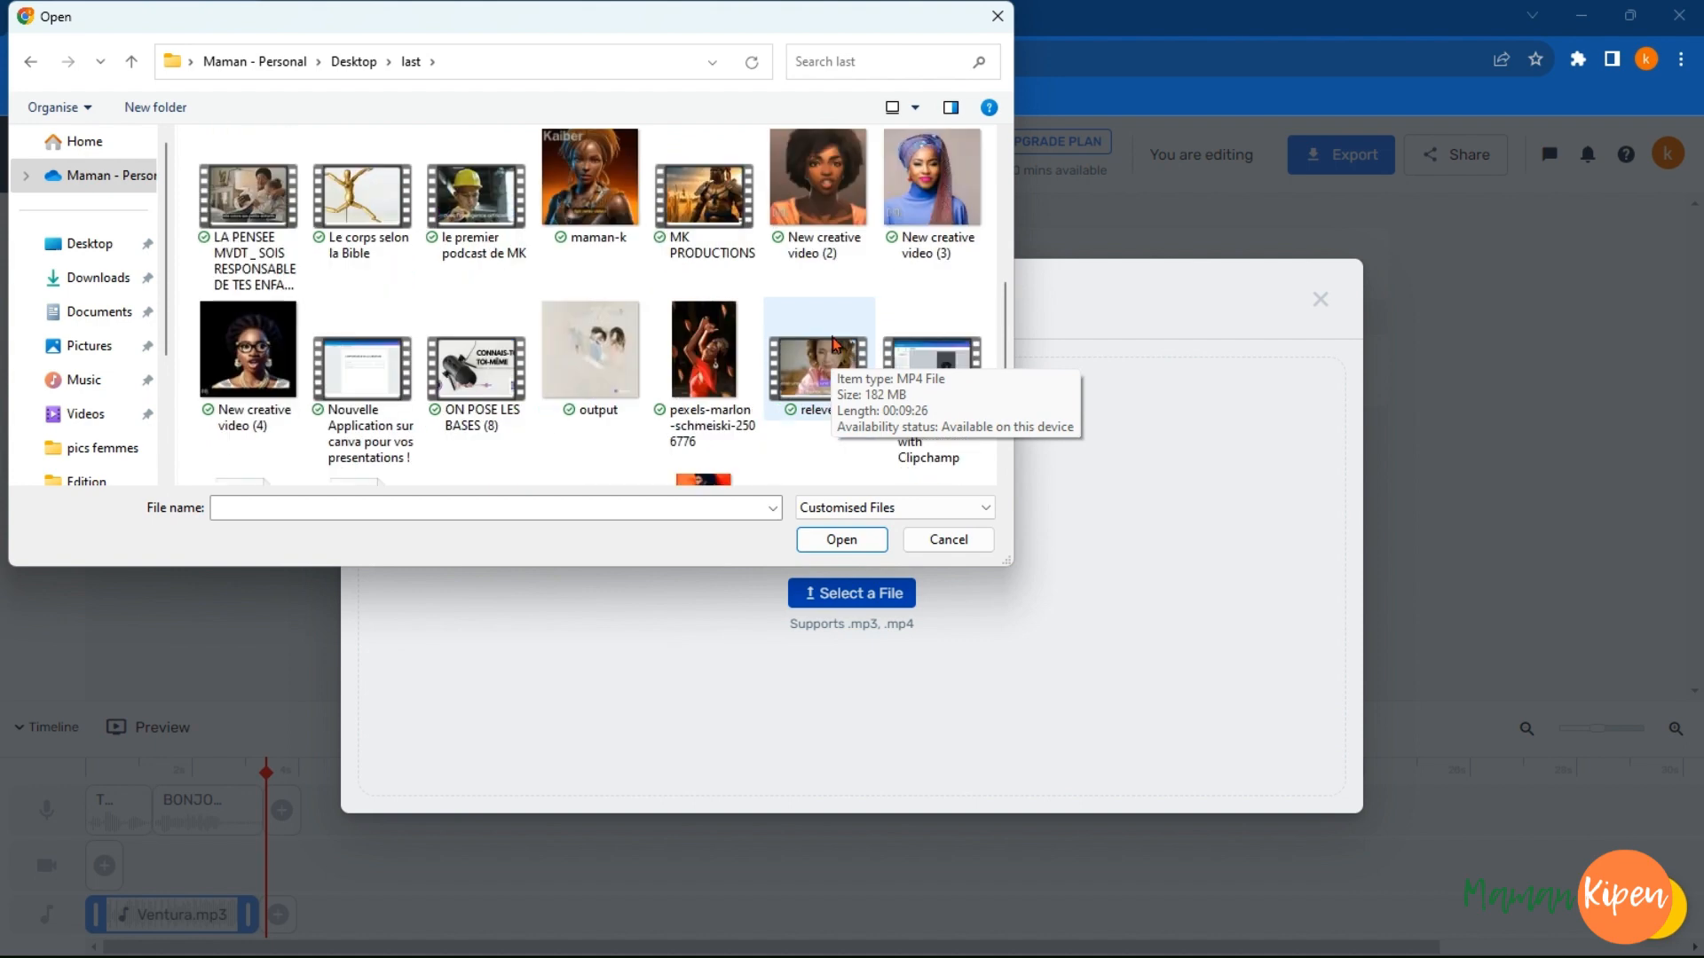
pyautogui.click(709, 212)
pyautogui.click(842, 541)
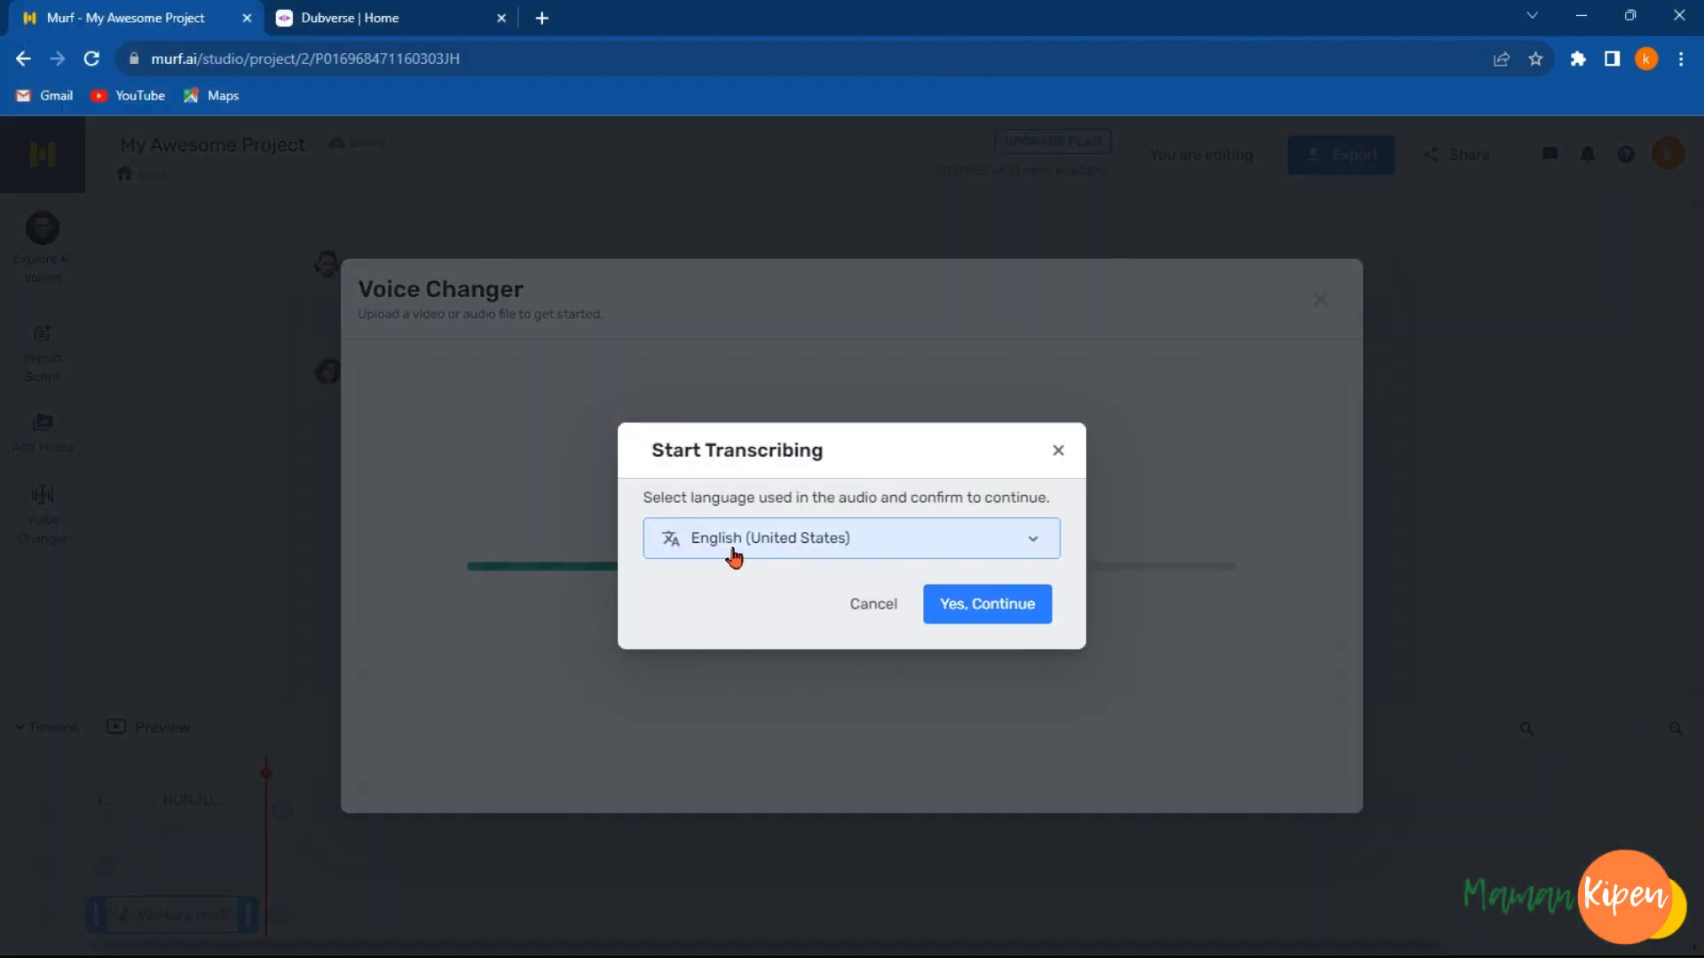
pyautogui.click(1037, 614)
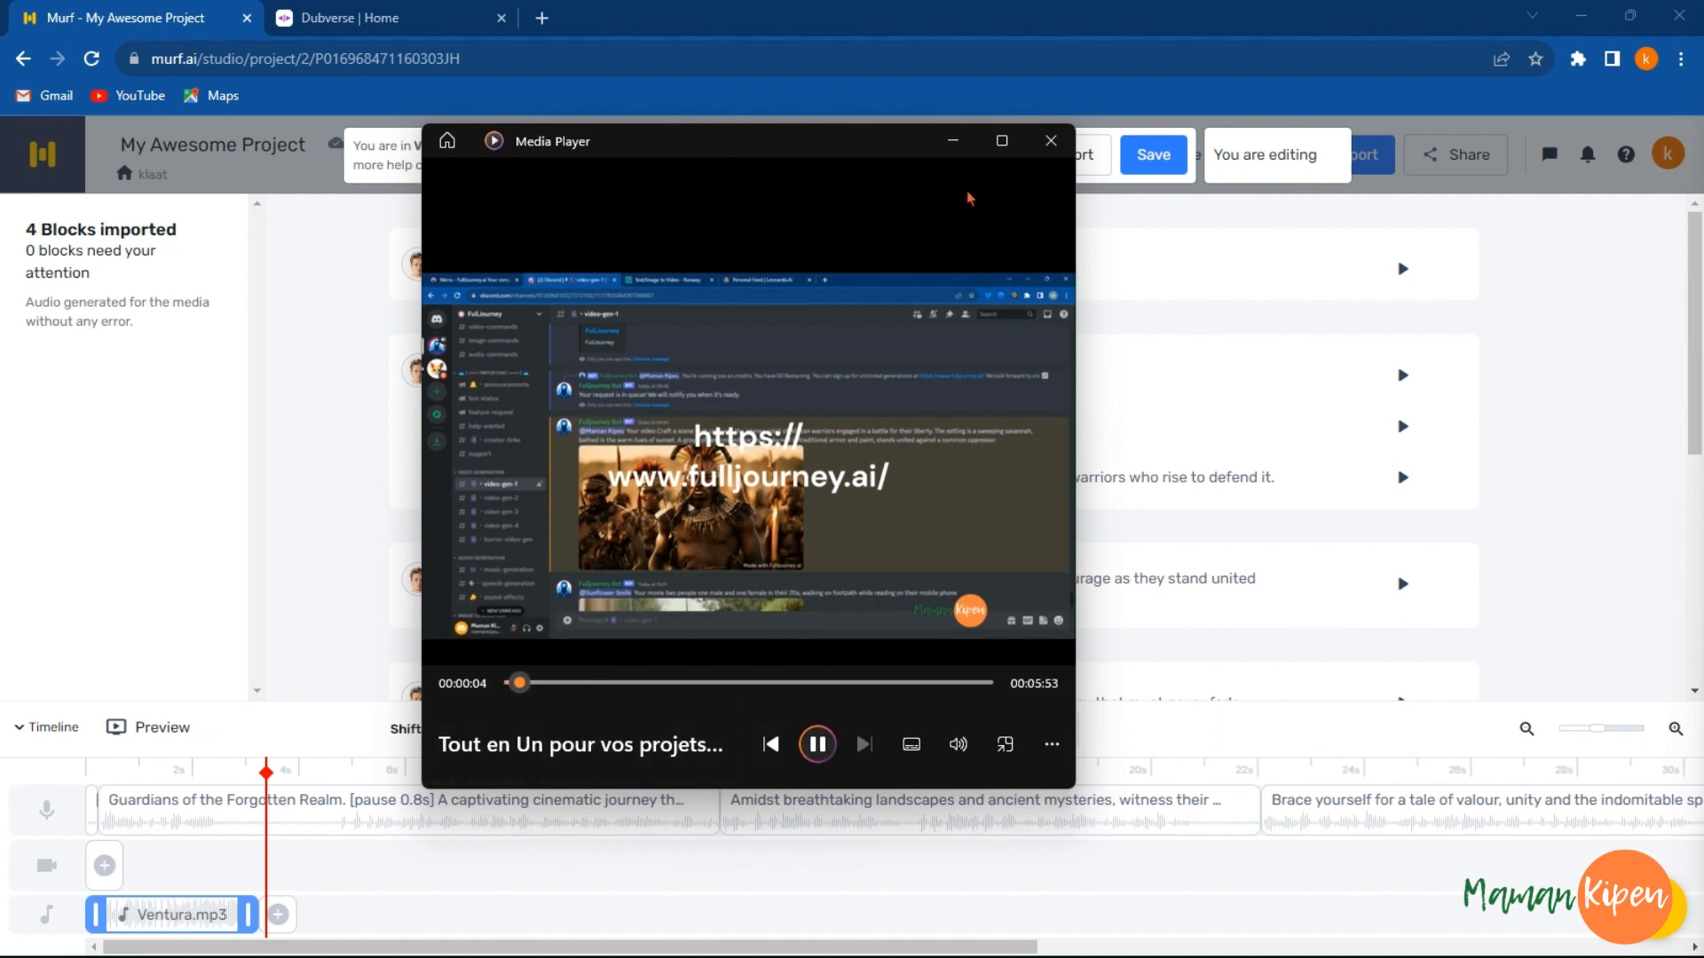
# Step: Watch the original MK PRODUCTIONS video in Media Player for comparison and bring the timeline's playhead back near the start
pyautogui.click(1049, 144)
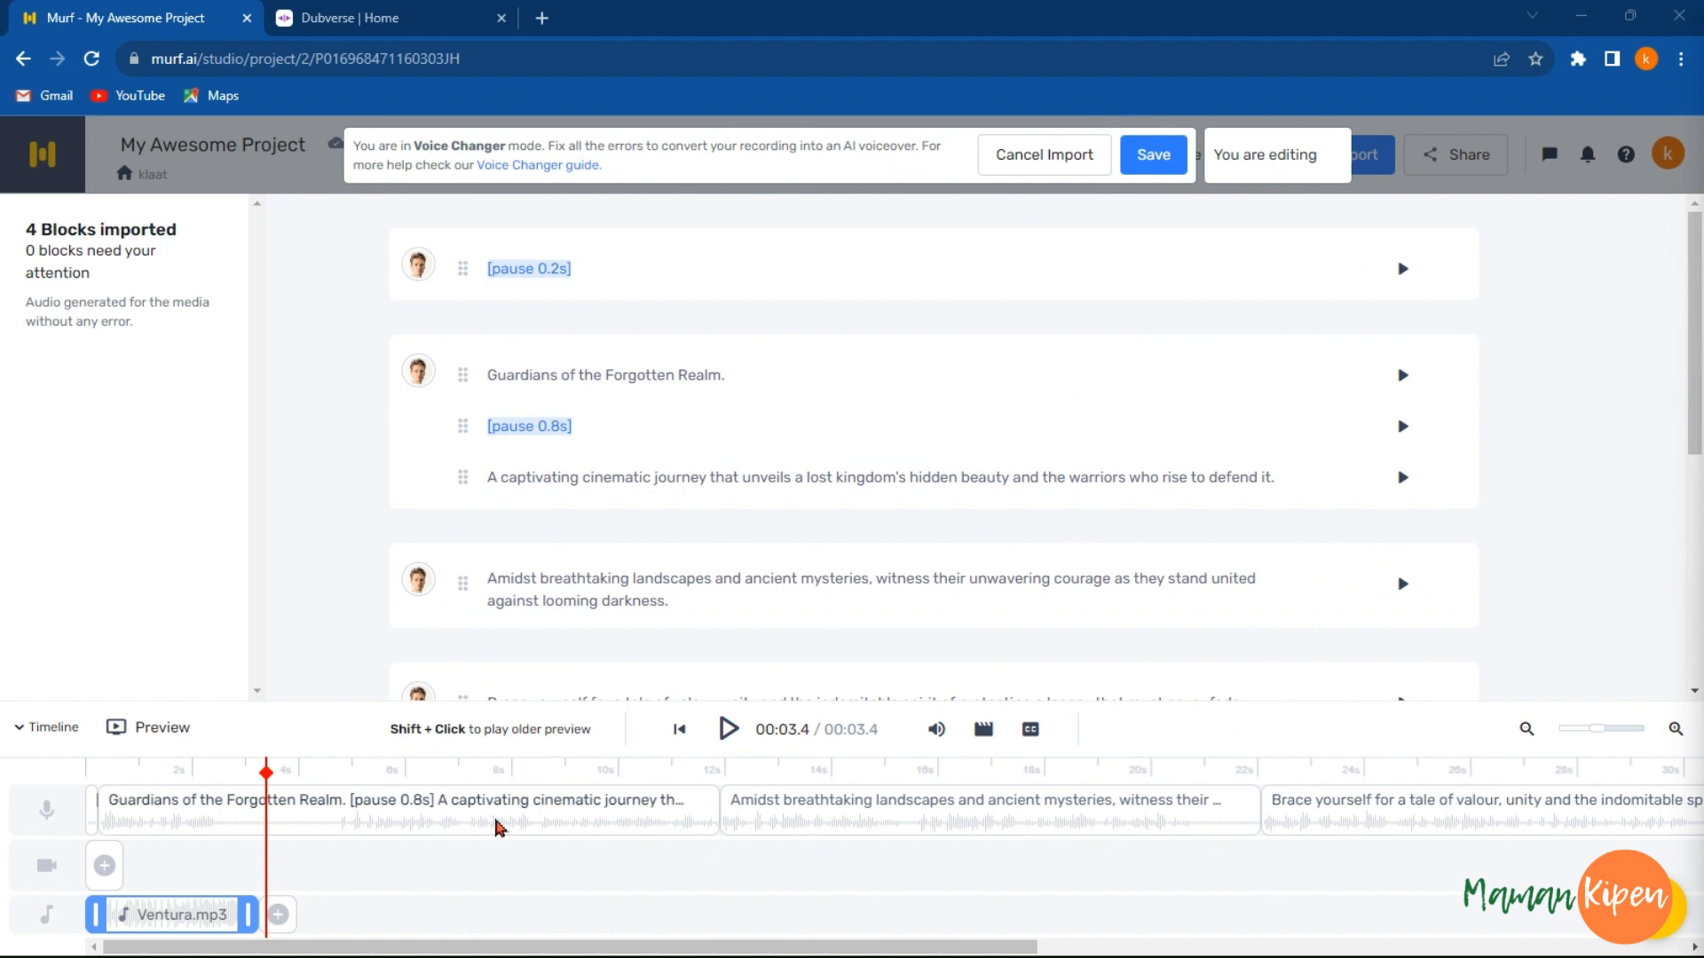
pyautogui.moveTo(262, 772); pyautogui.dragTo(97, 774)
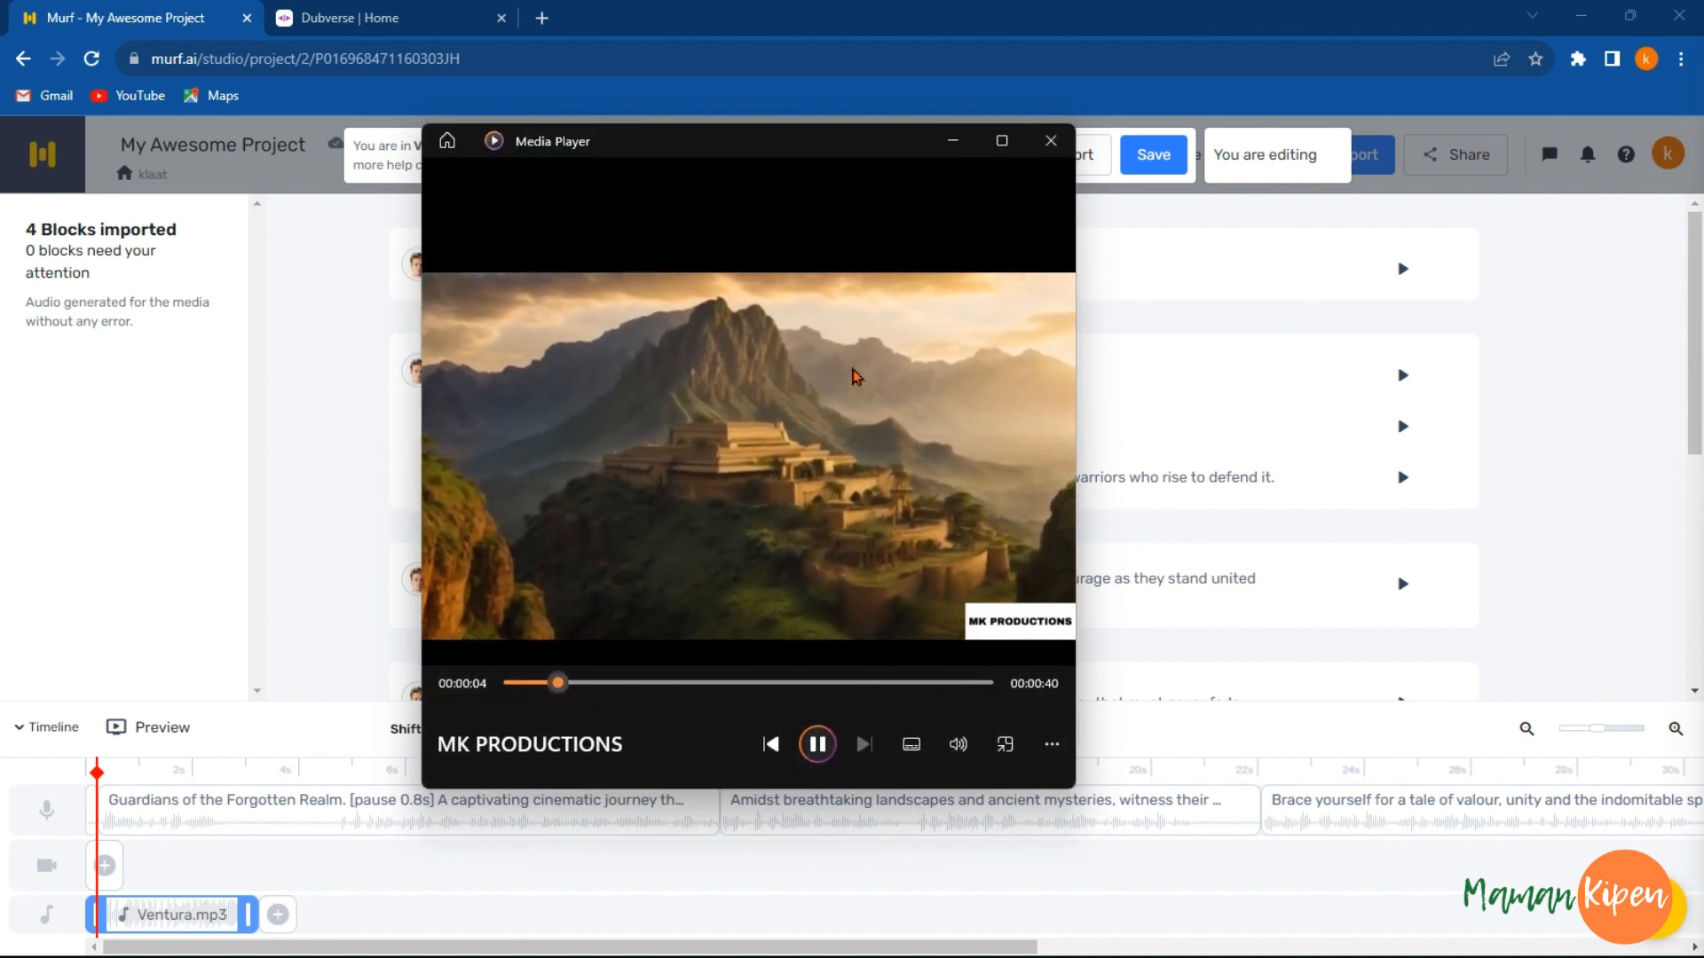
pyautogui.click(1048, 147)
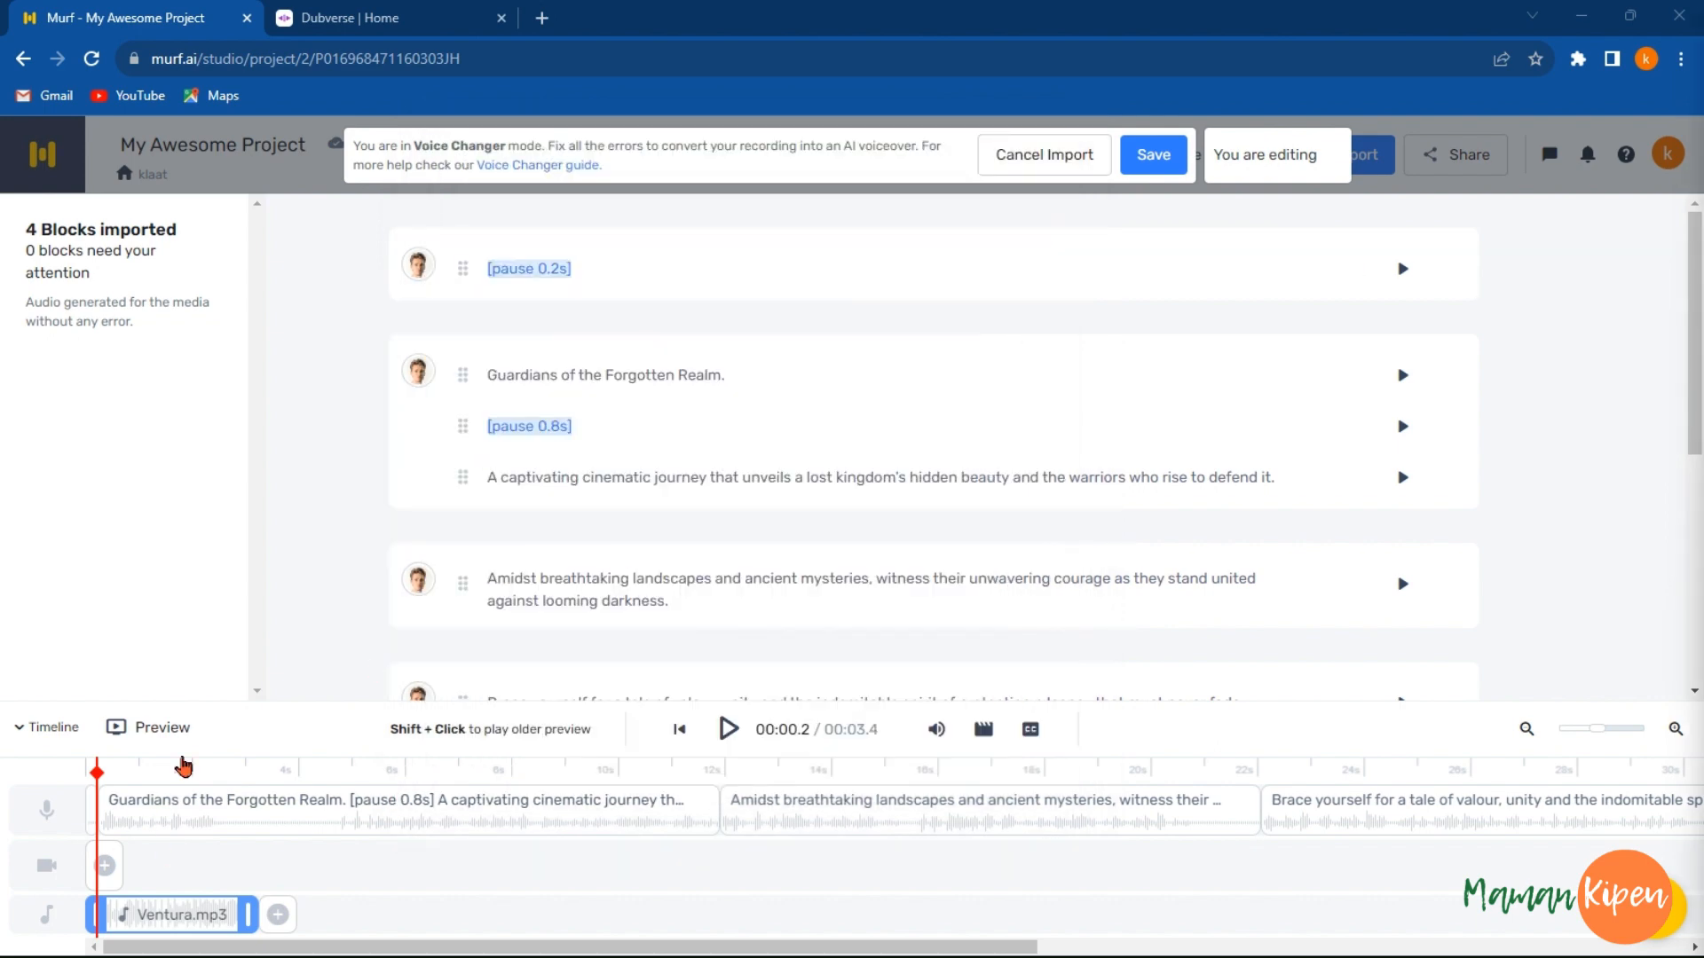
# Step: Update the preview of the imported blocks and check the voice choices for the first block without changing its voice
pyautogui.click(728, 731)
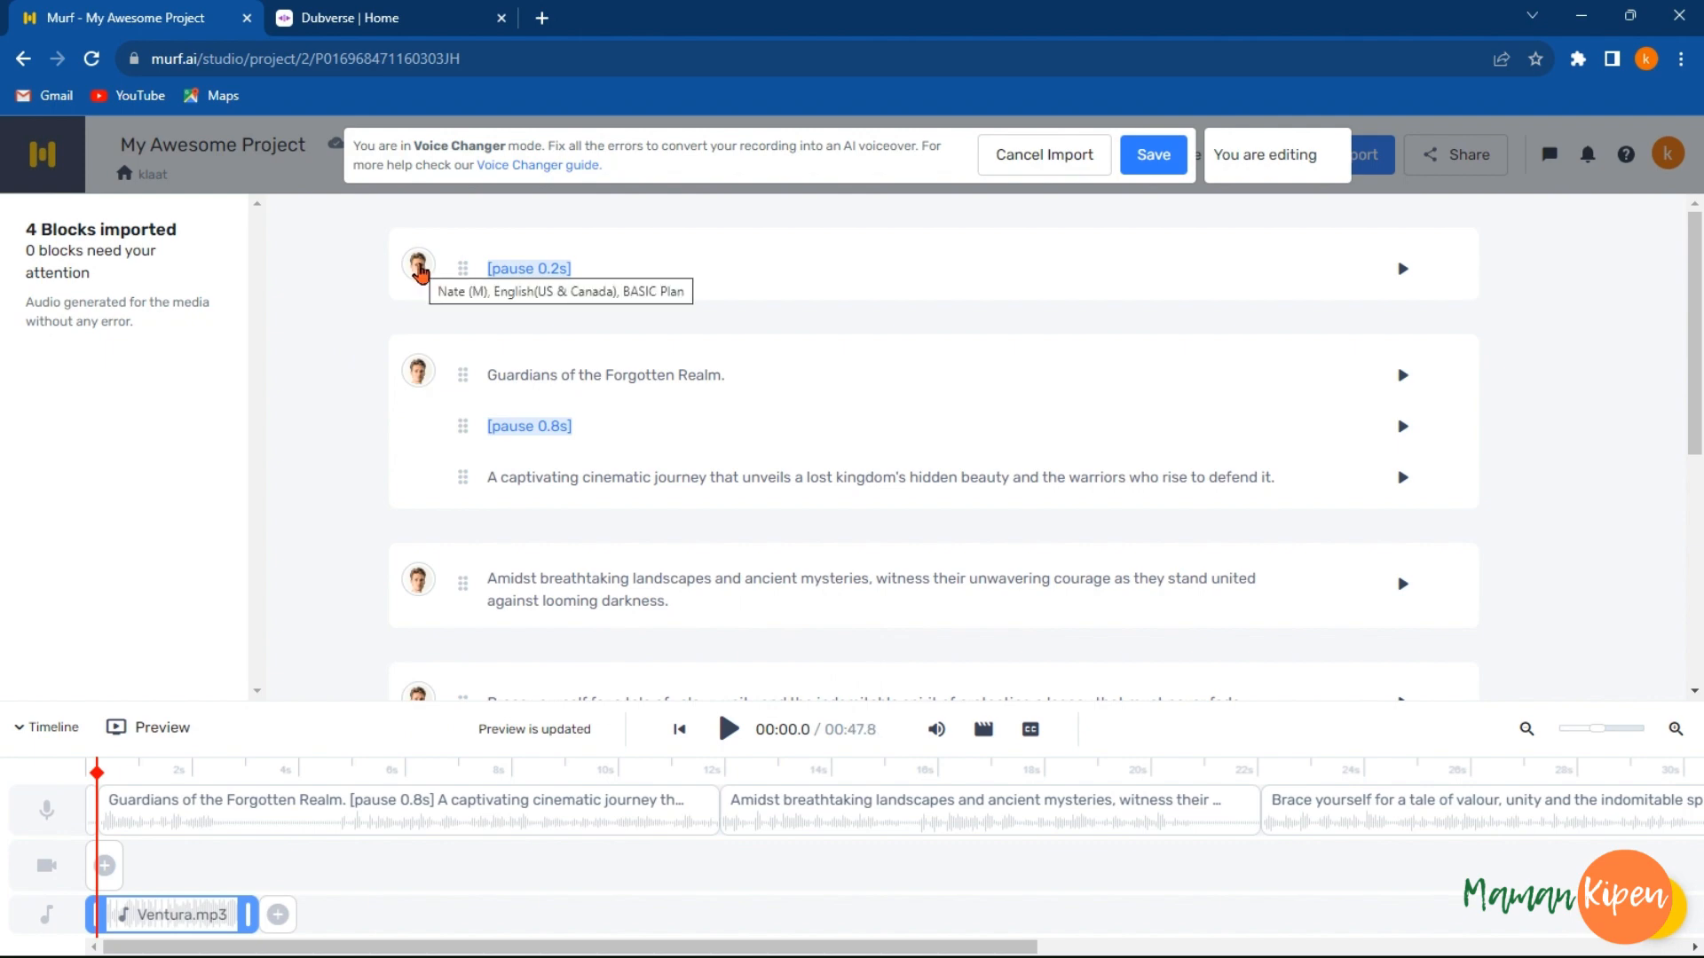
pyautogui.click(419, 268)
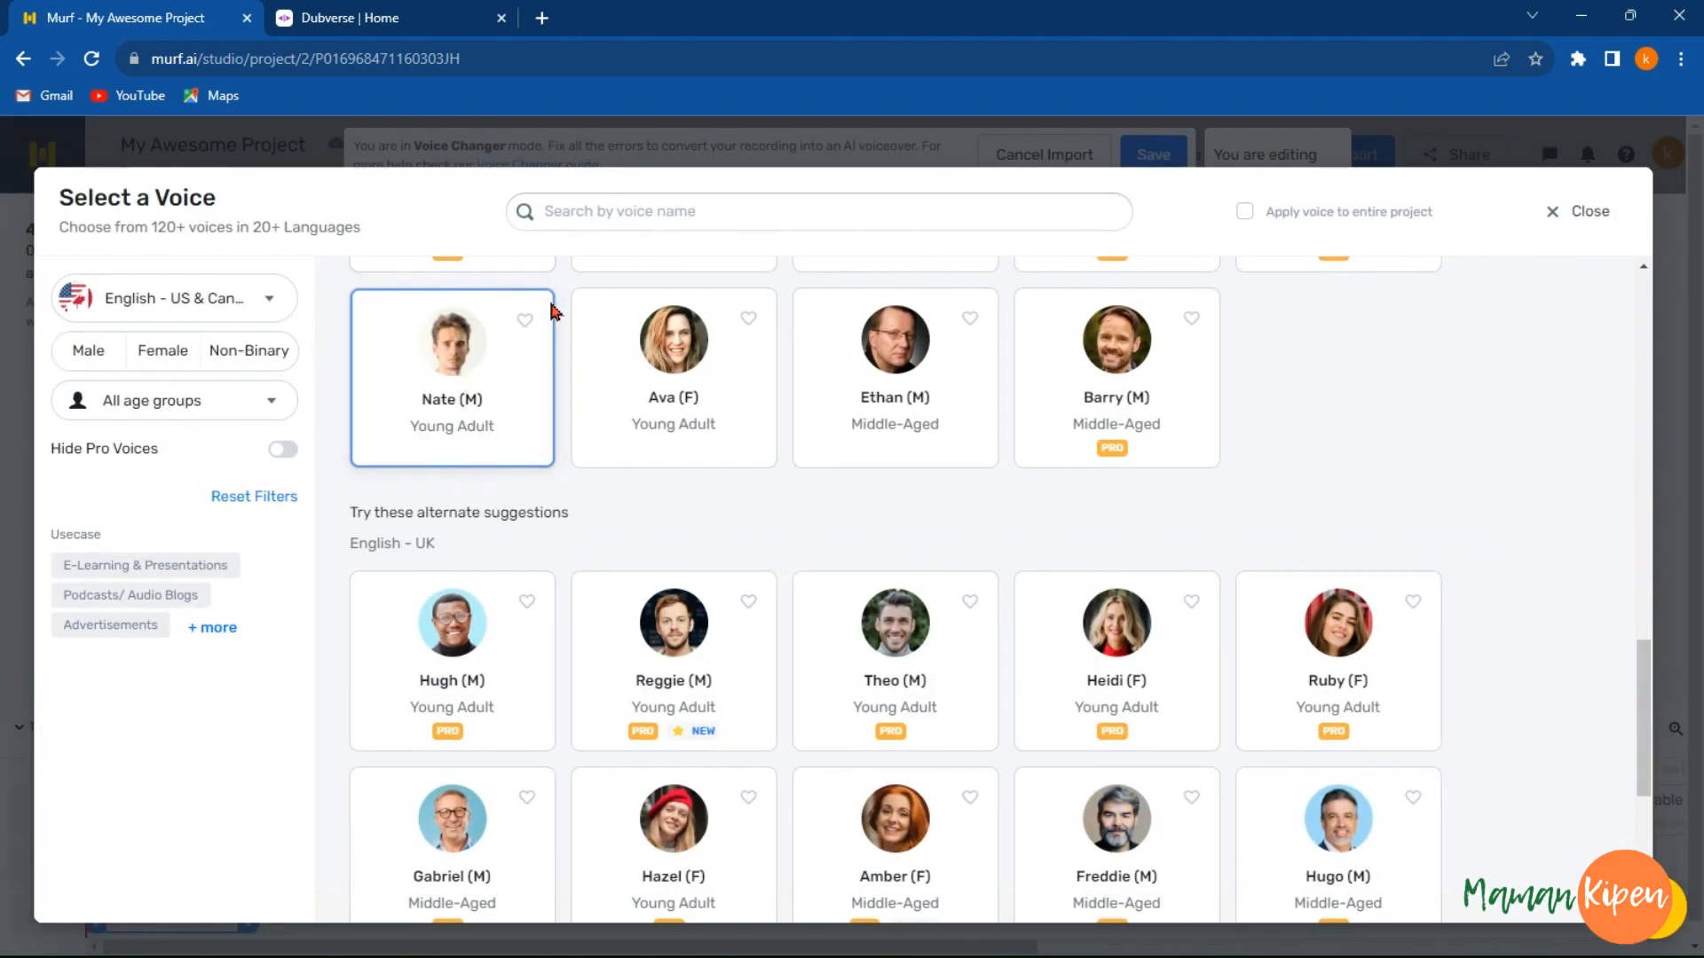
pyautogui.click(1544, 213)
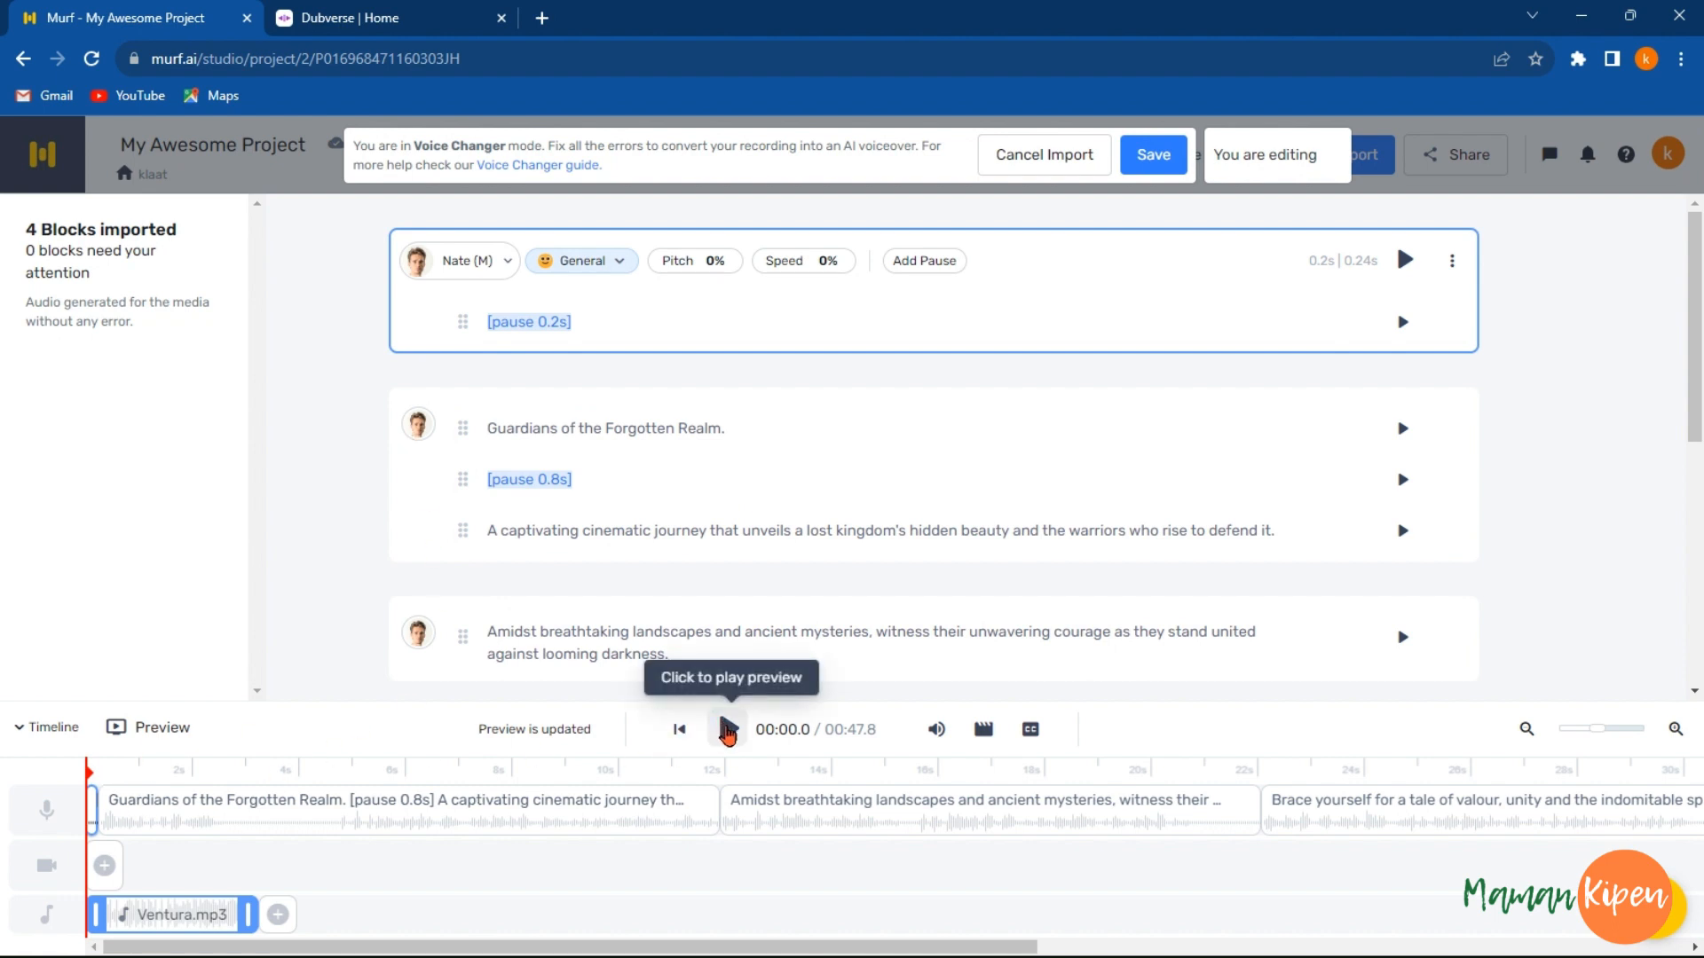
# Step: Play the beginning of the converted preview and look at the voice choices for the "Amidst breathtaking landscapes" block without changing its voice
pyautogui.click(727, 730)
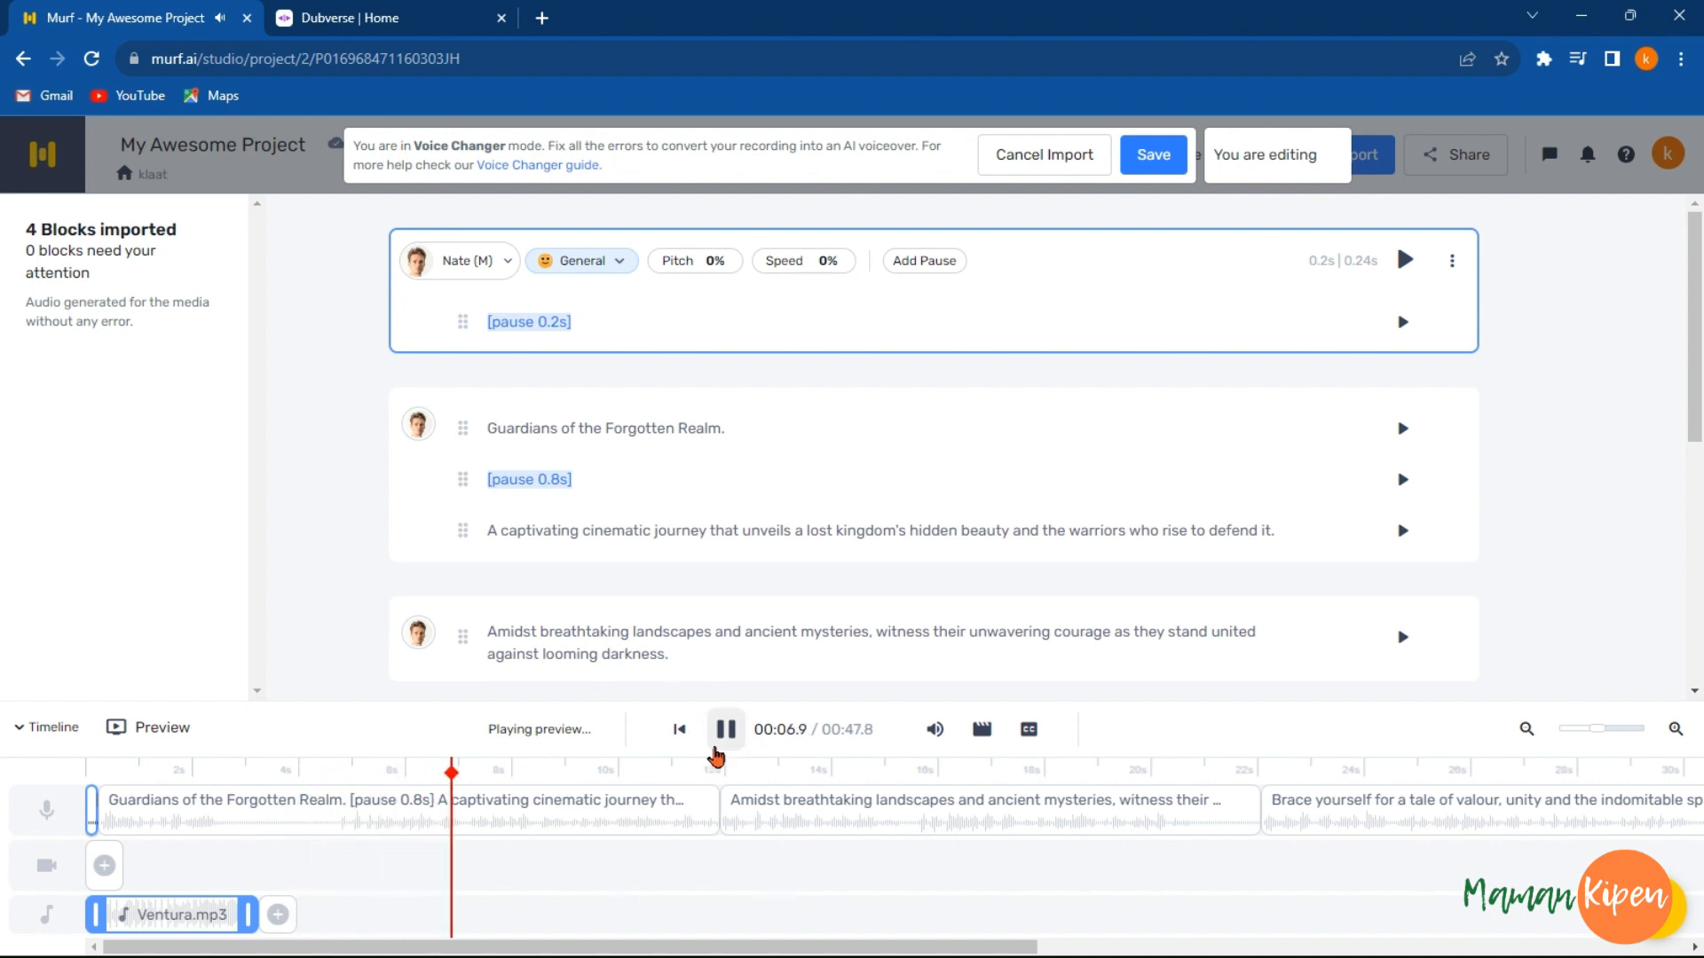
pyautogui.click(723, 735)
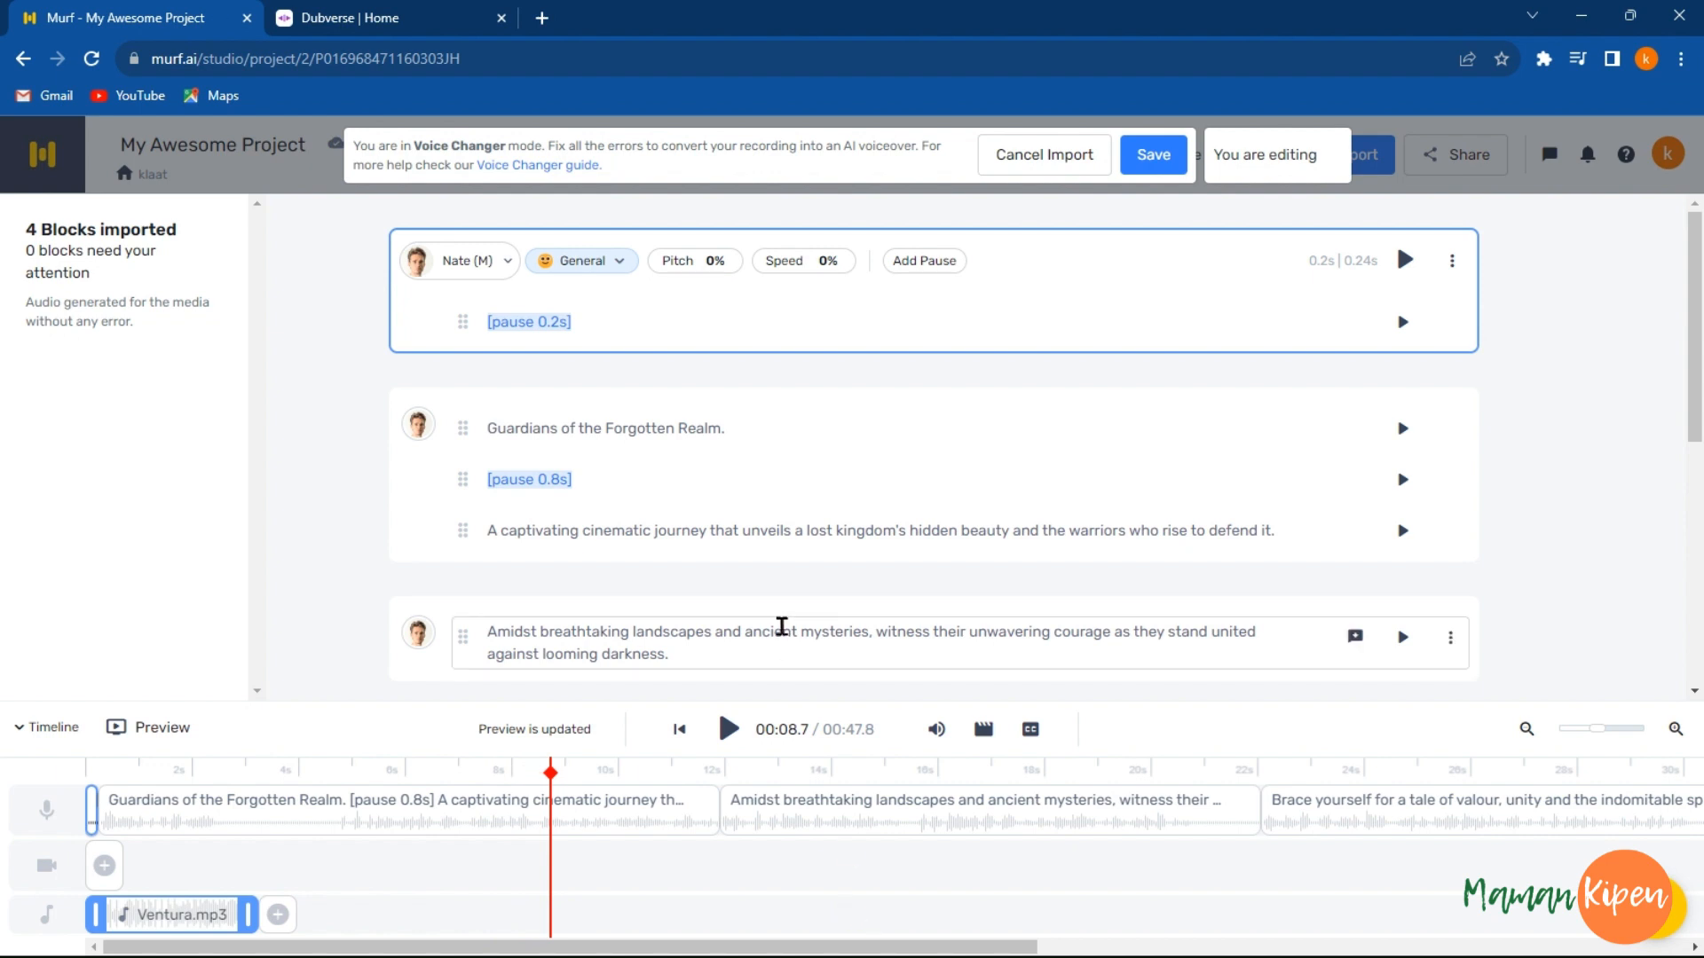
pyautogui.scroll(-5, 780, 626)
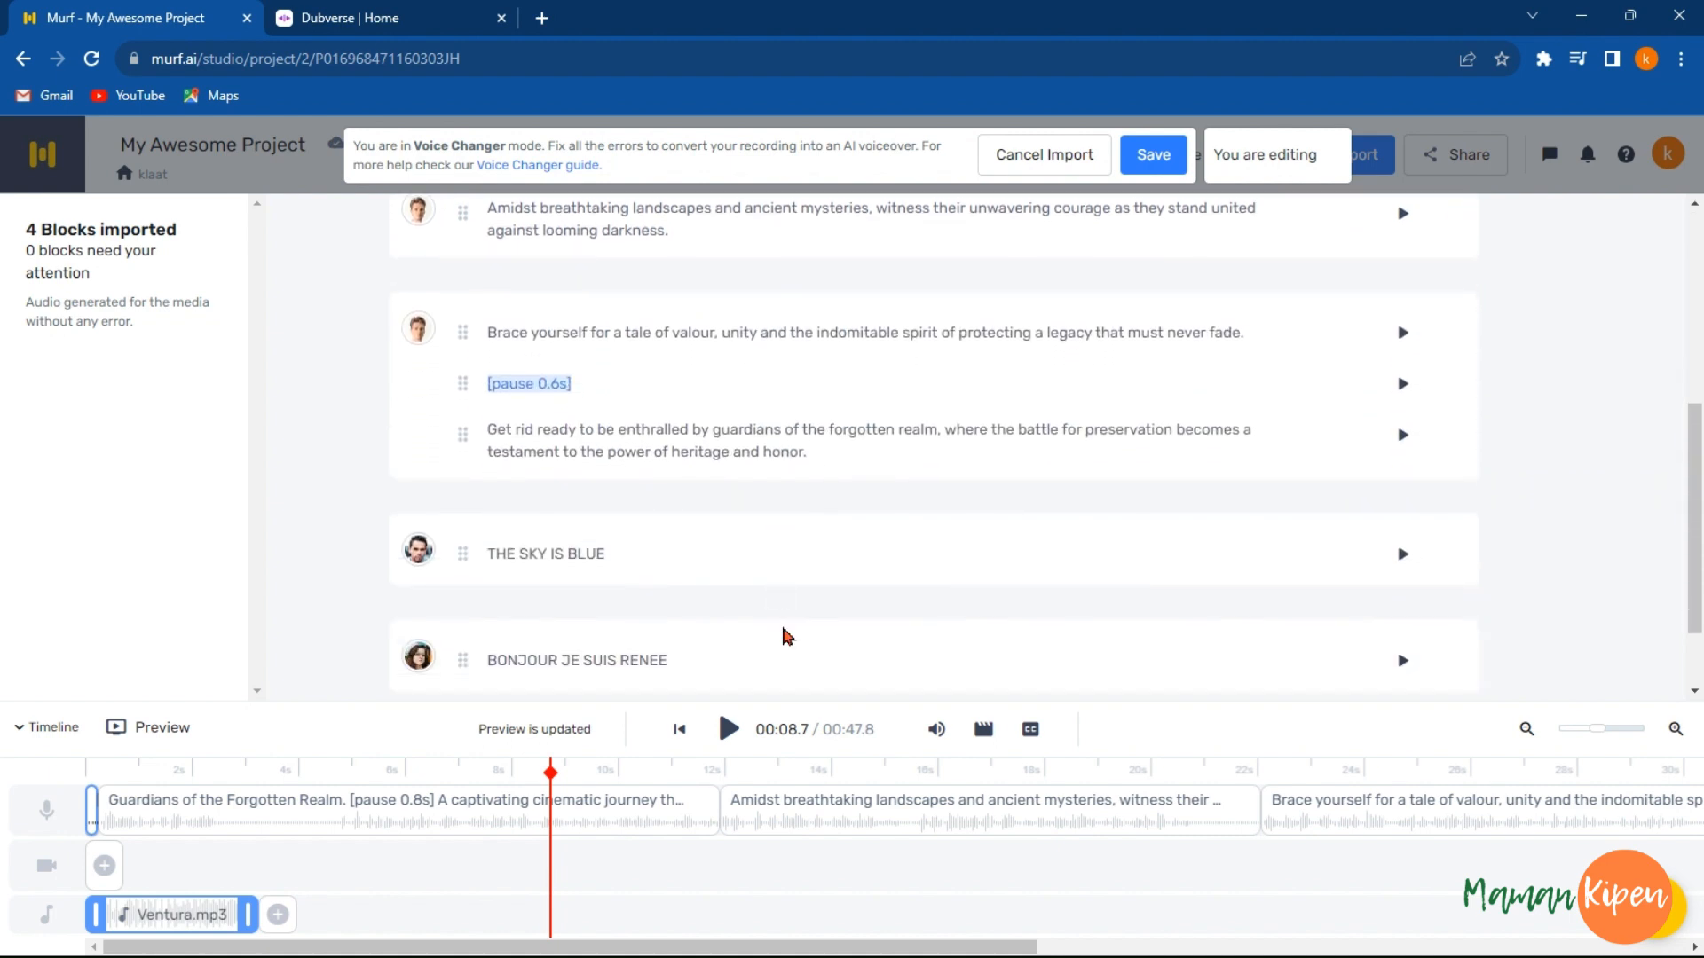
pyautogui.scroll(1, 497, 341)
pyautogui.click(418, 330)
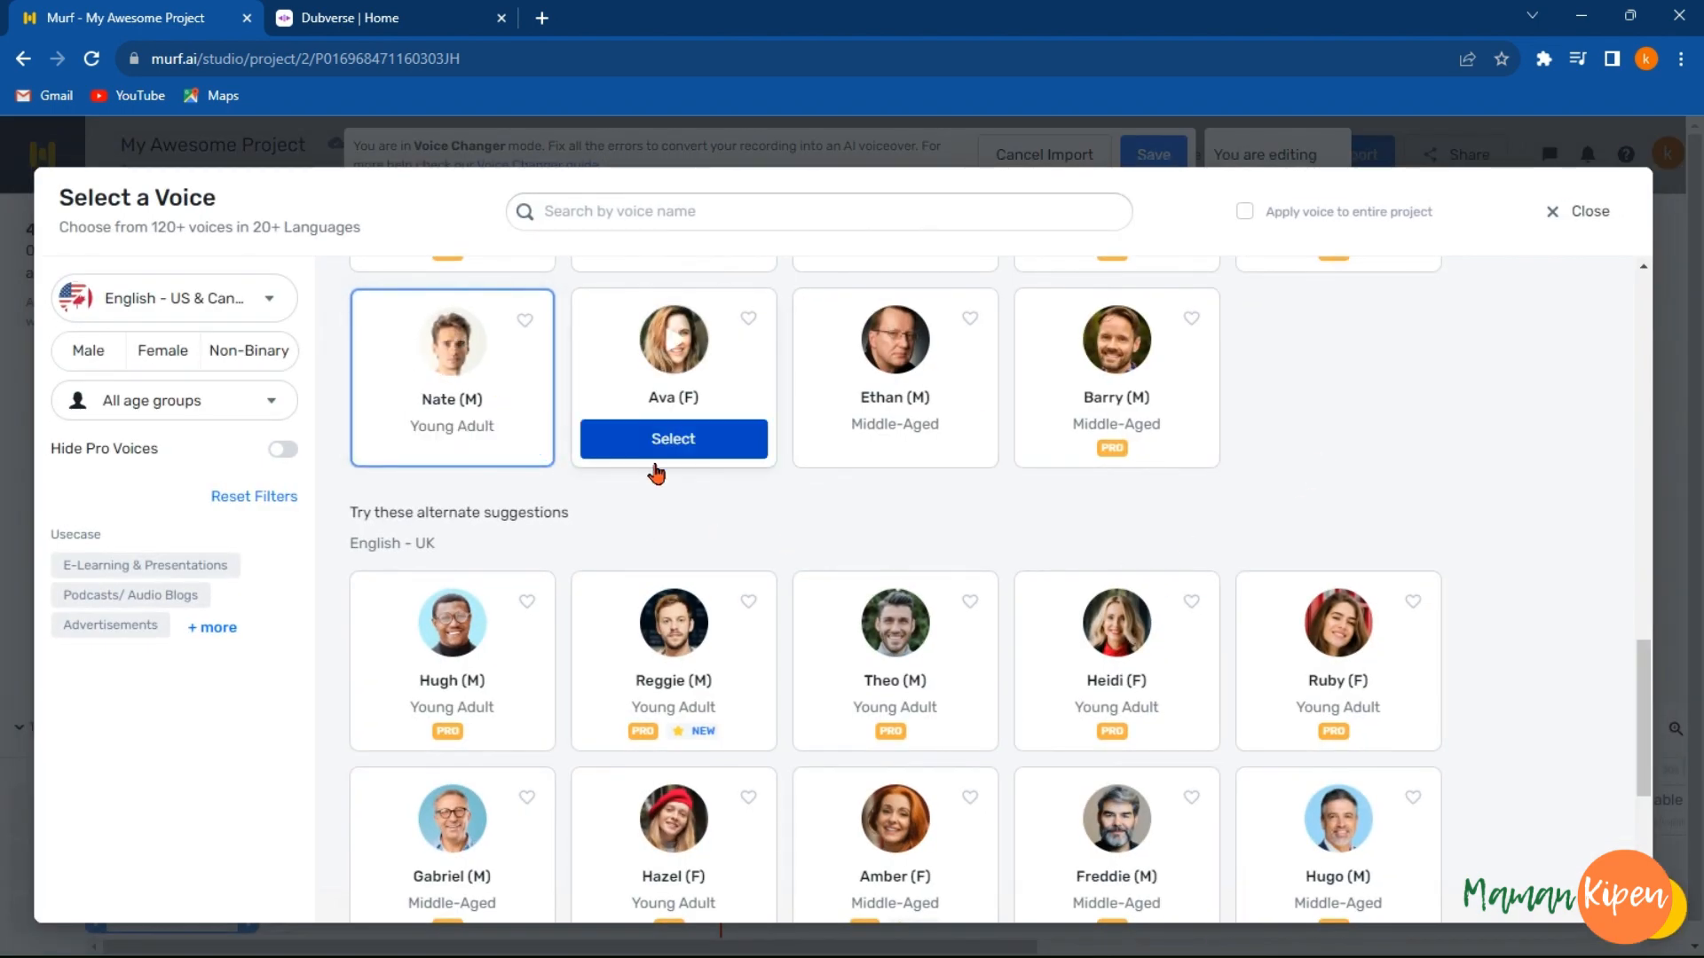
pyautogui.click(1590, 216)
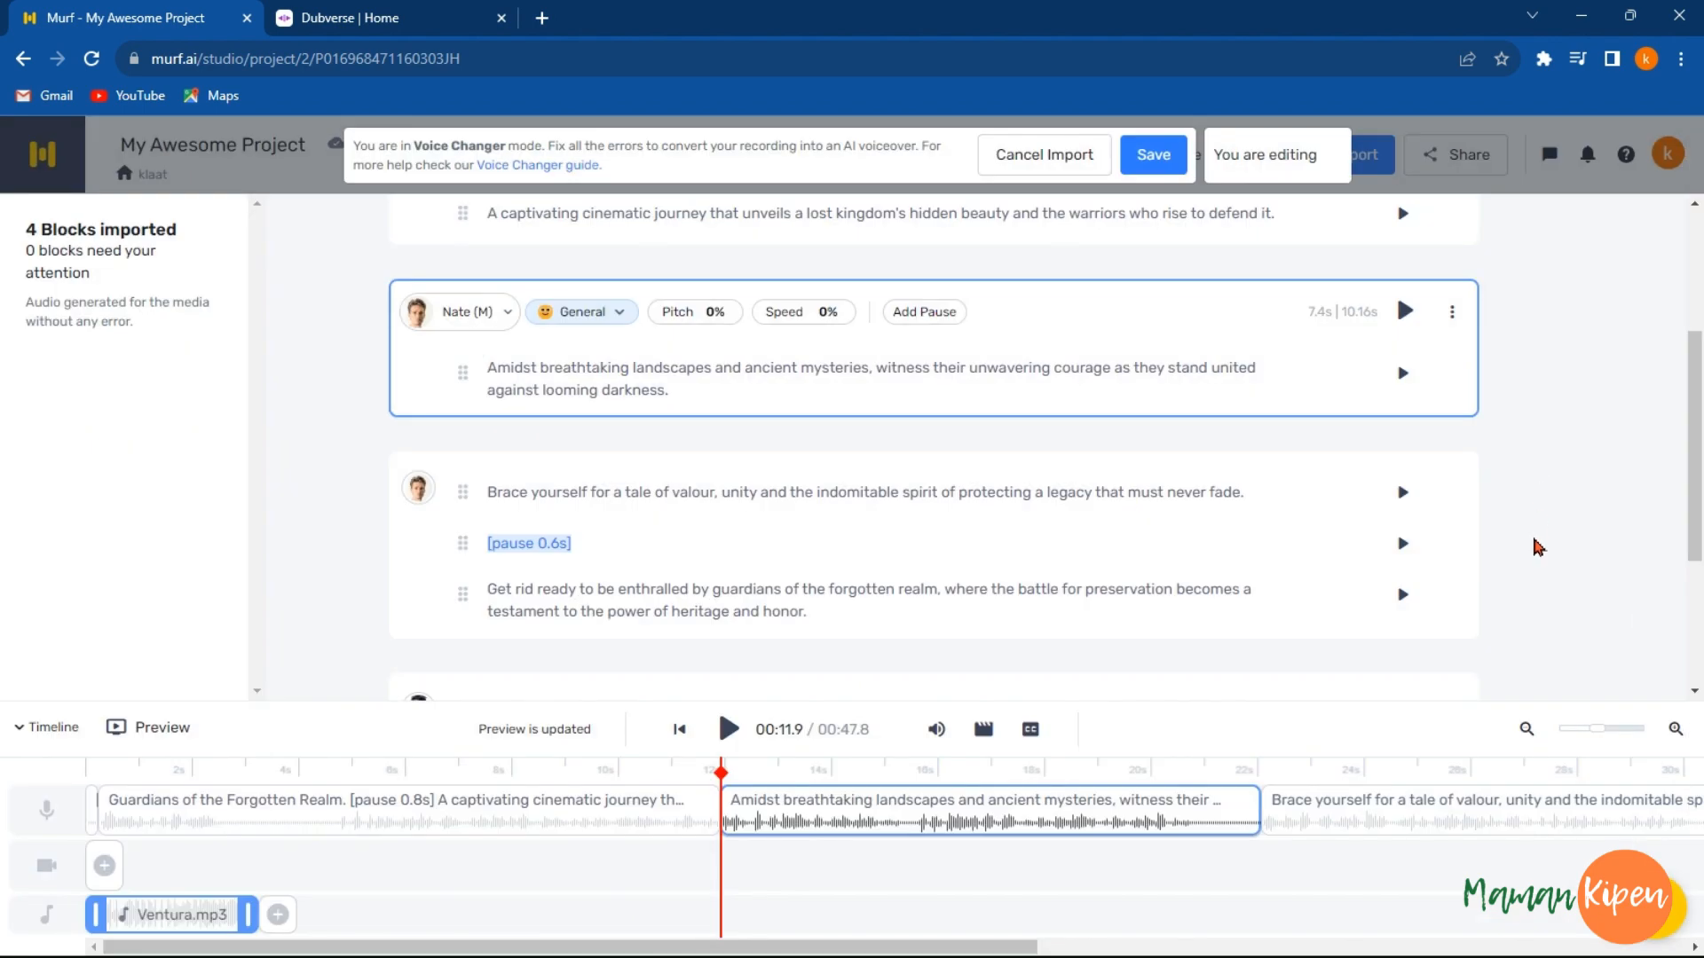
# Step: Listen to the Ava (F) voice sample and assign that voice to the "Guardians of the Forgotten Realm" block
pyautogui.click(642, 798)
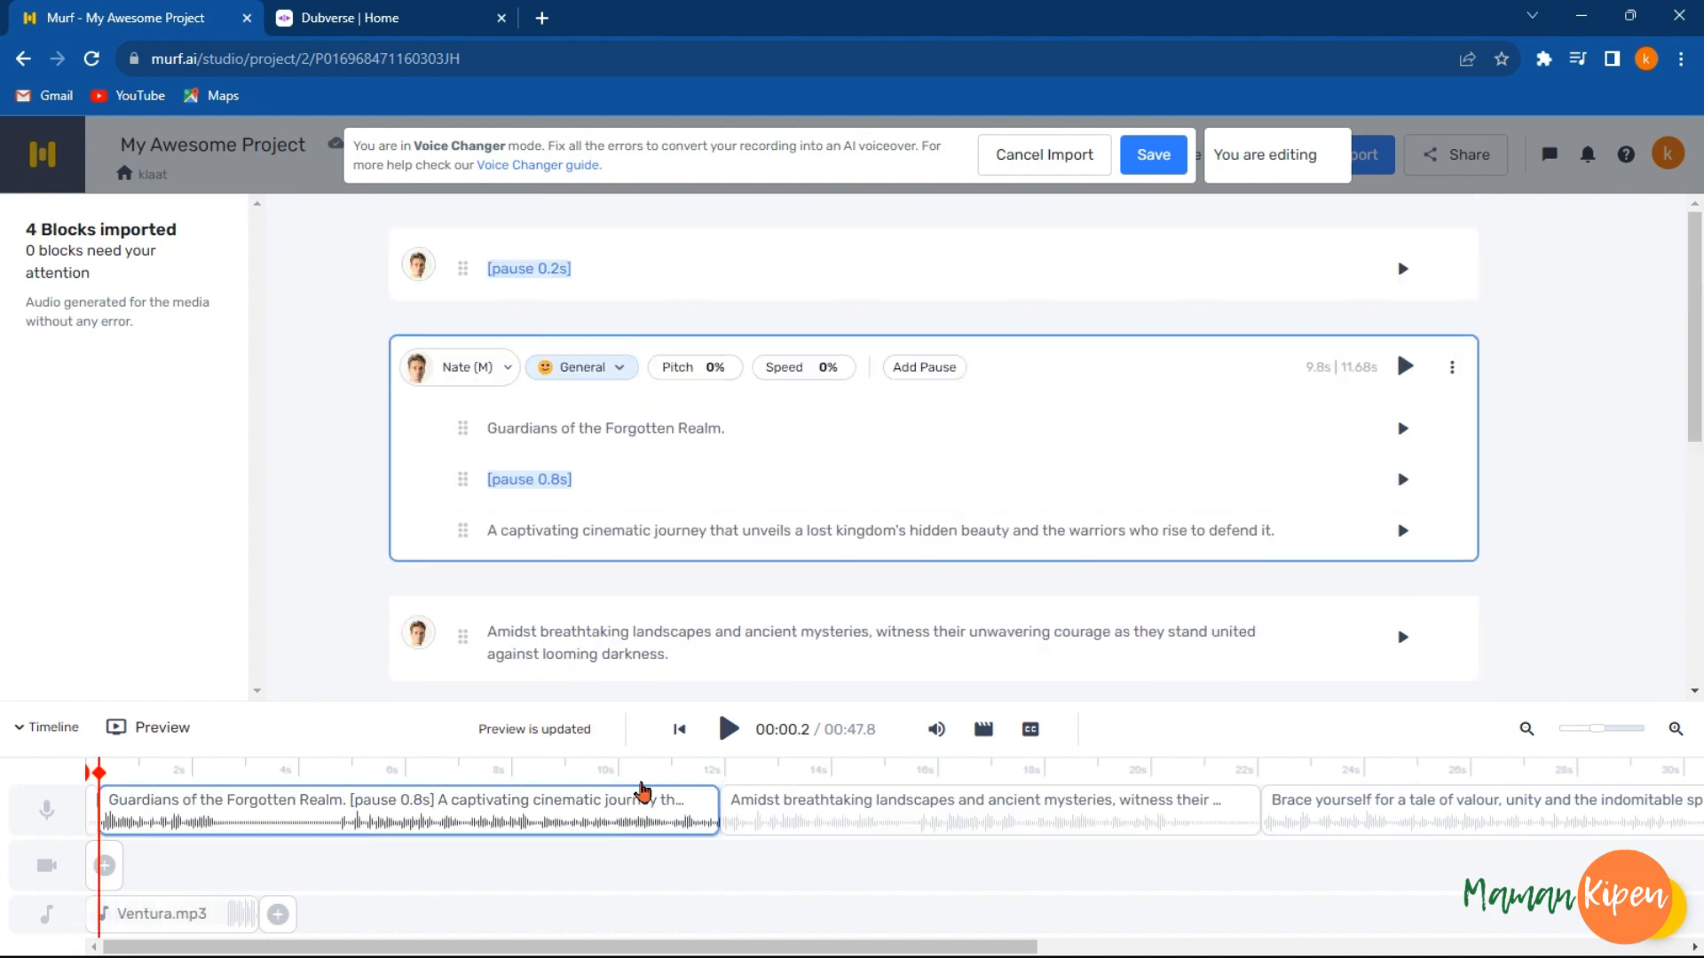
pyautogui.click(494, 367)
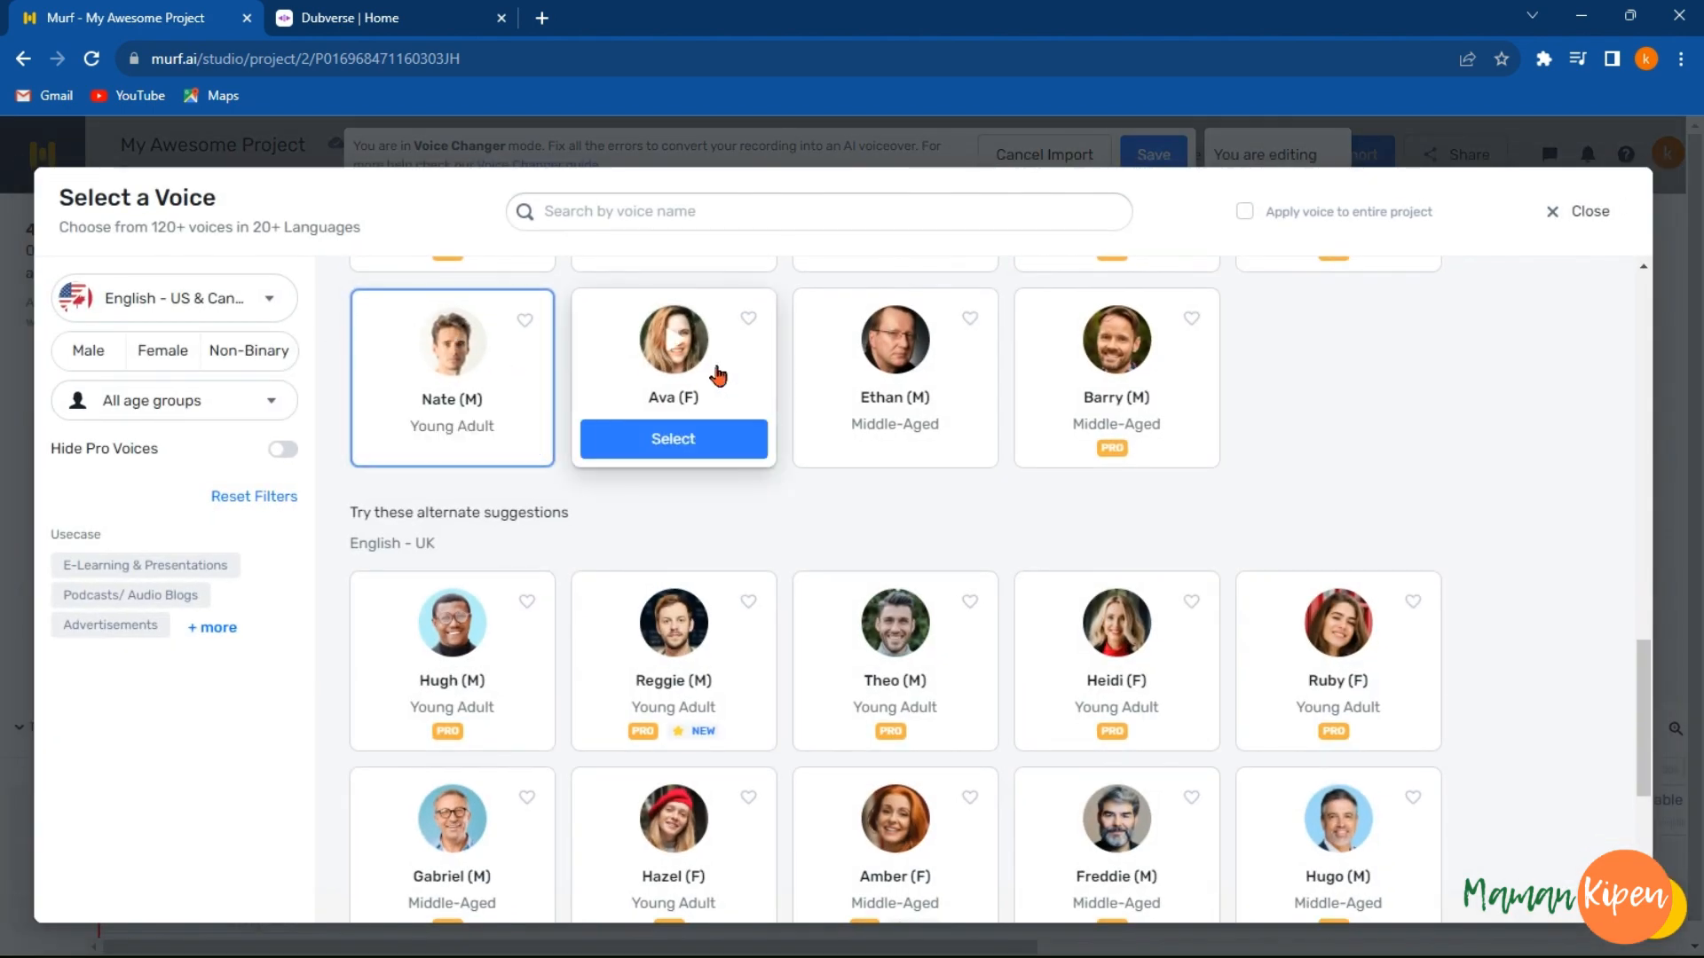
pyautogui.click(709, 369)
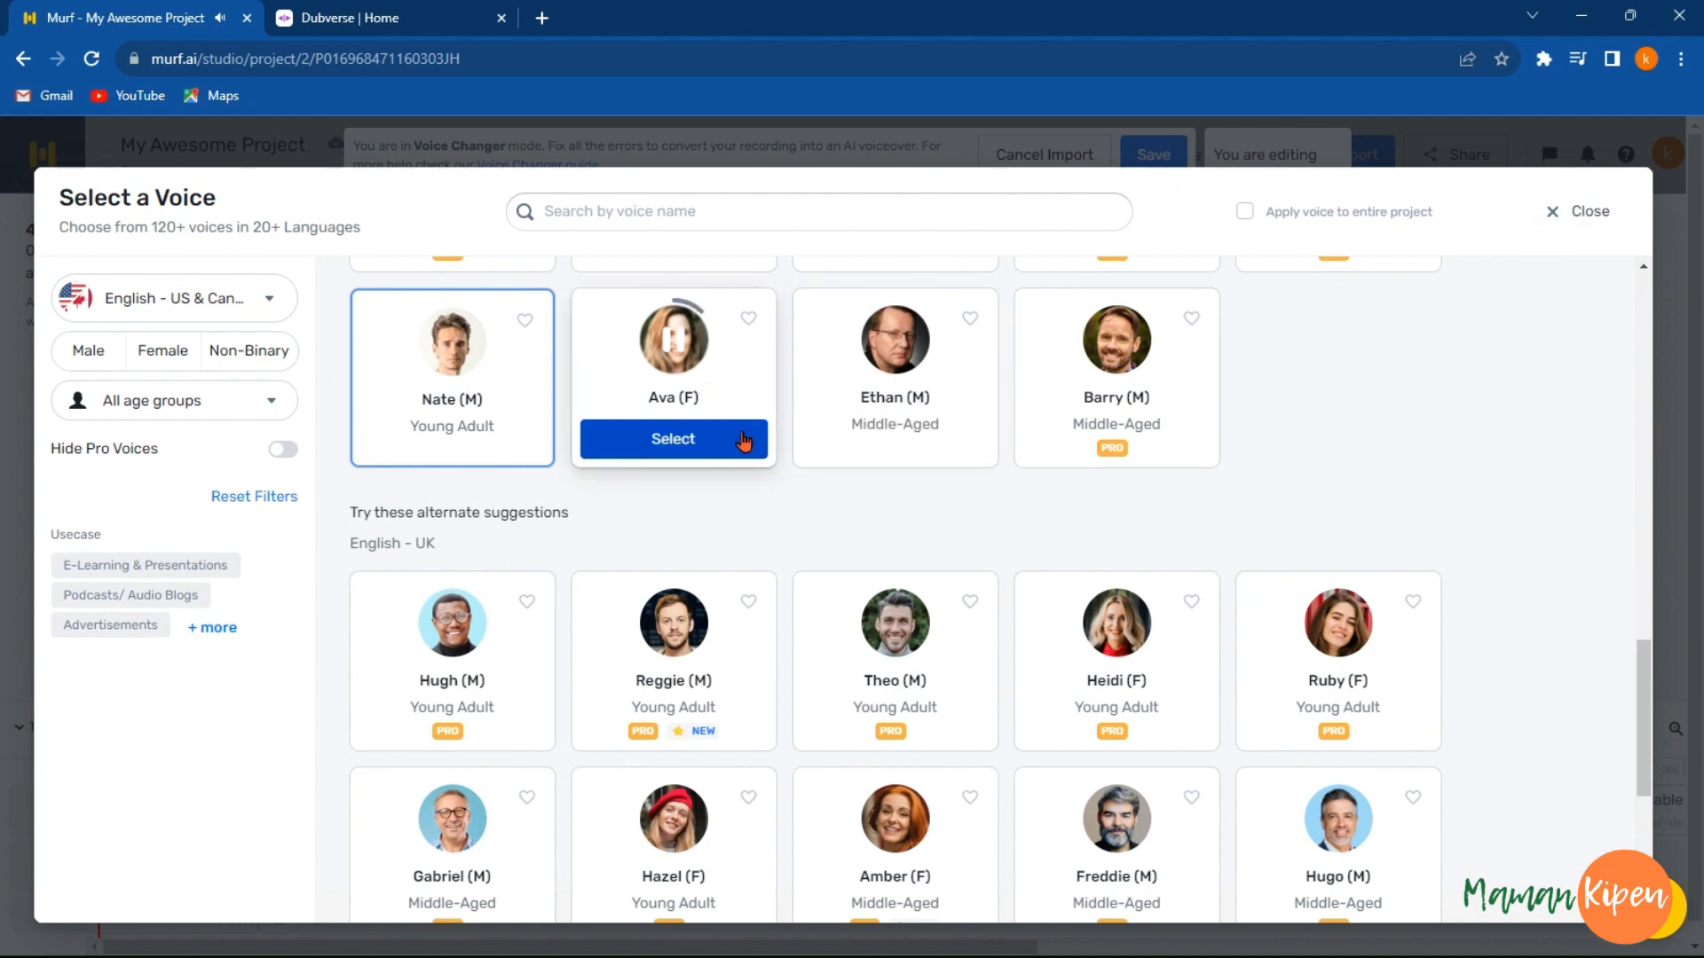
pyautogui.click(714, 441)
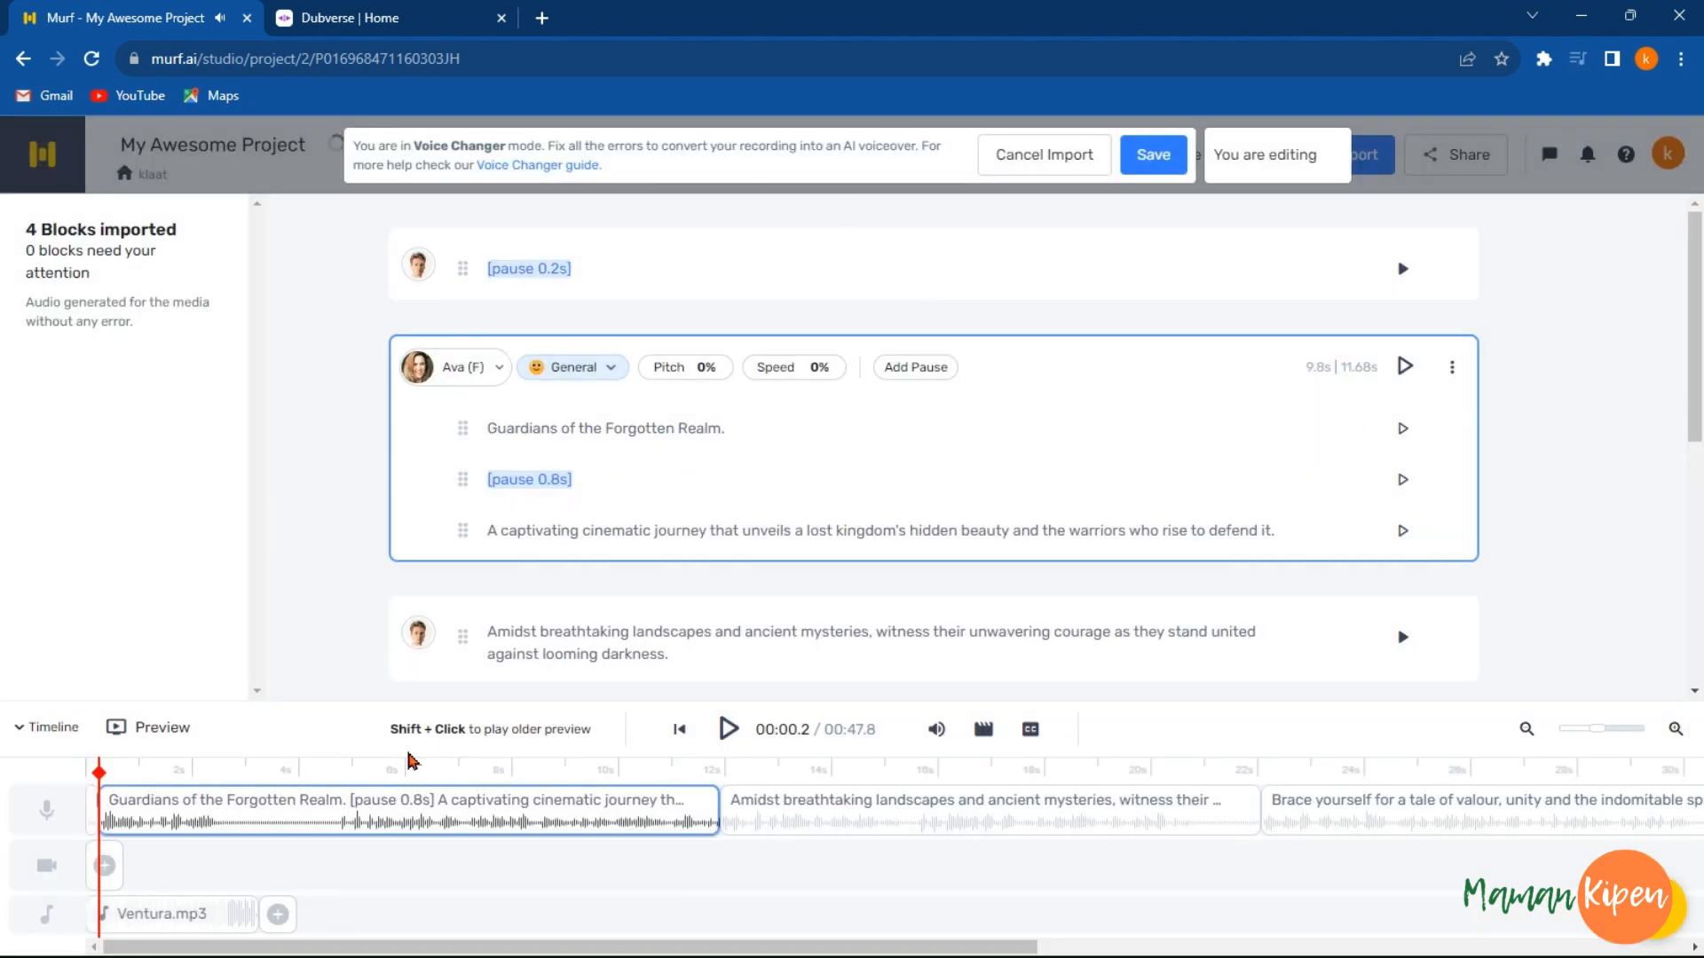
# Step: Rebuild the preview with the Ava voice and listen to the first few seconds of the narration
pyautogui.click(728, 728)
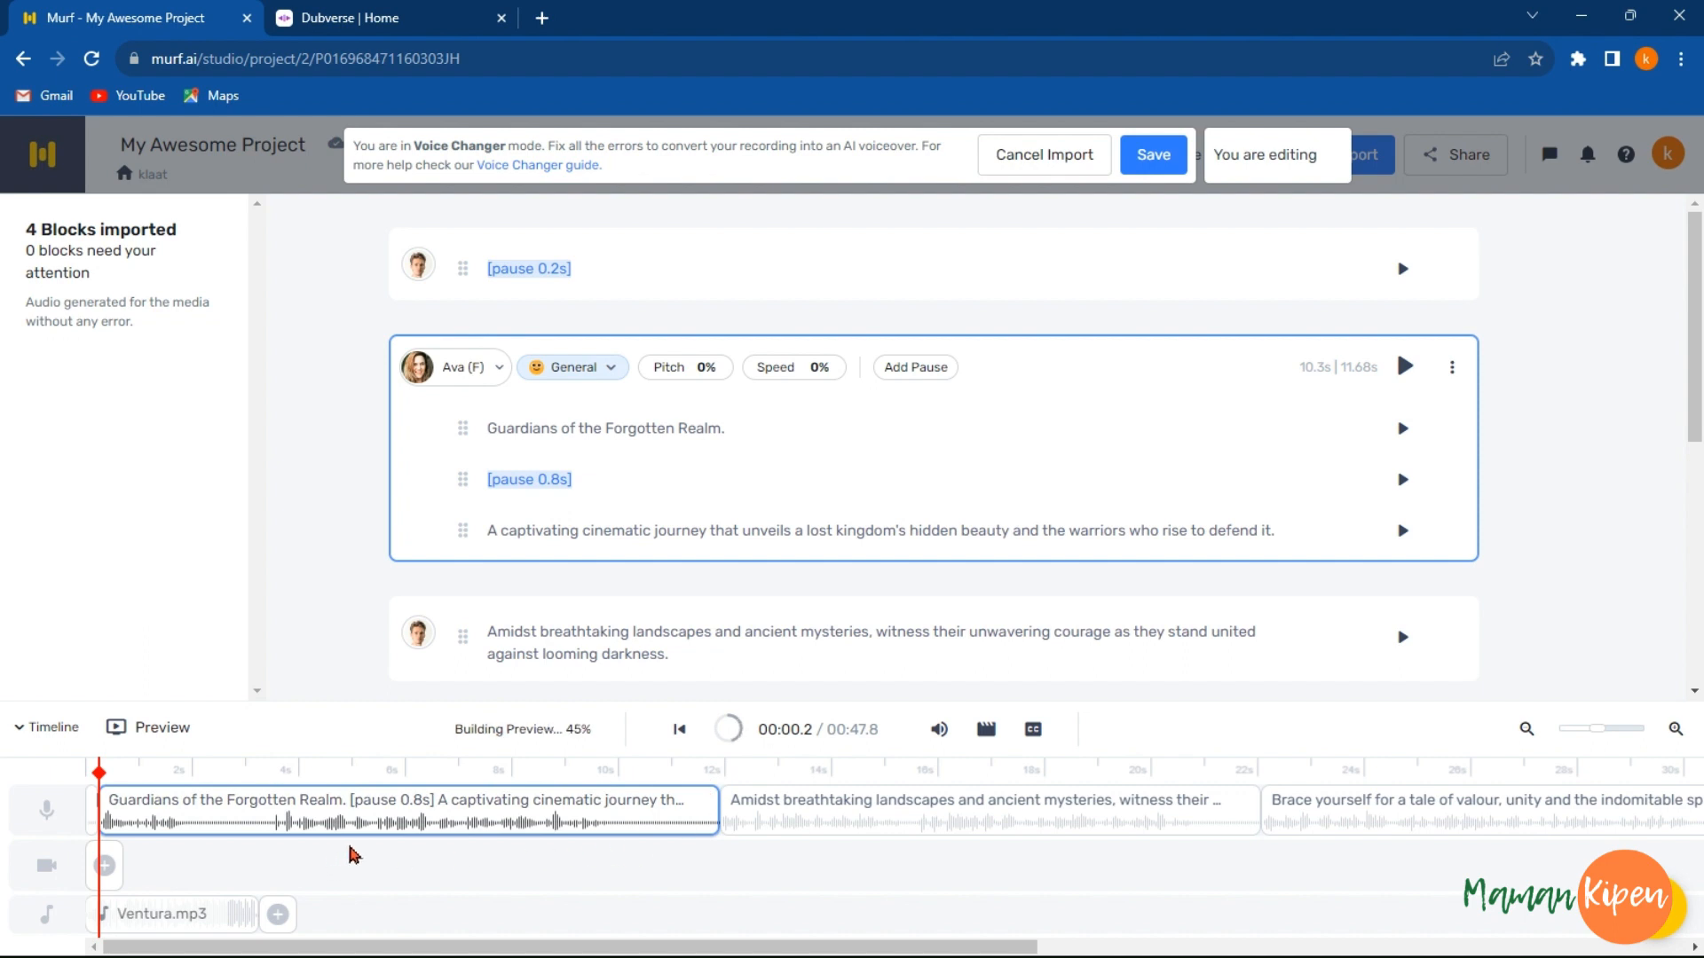
pyautogui.click(727, 729)
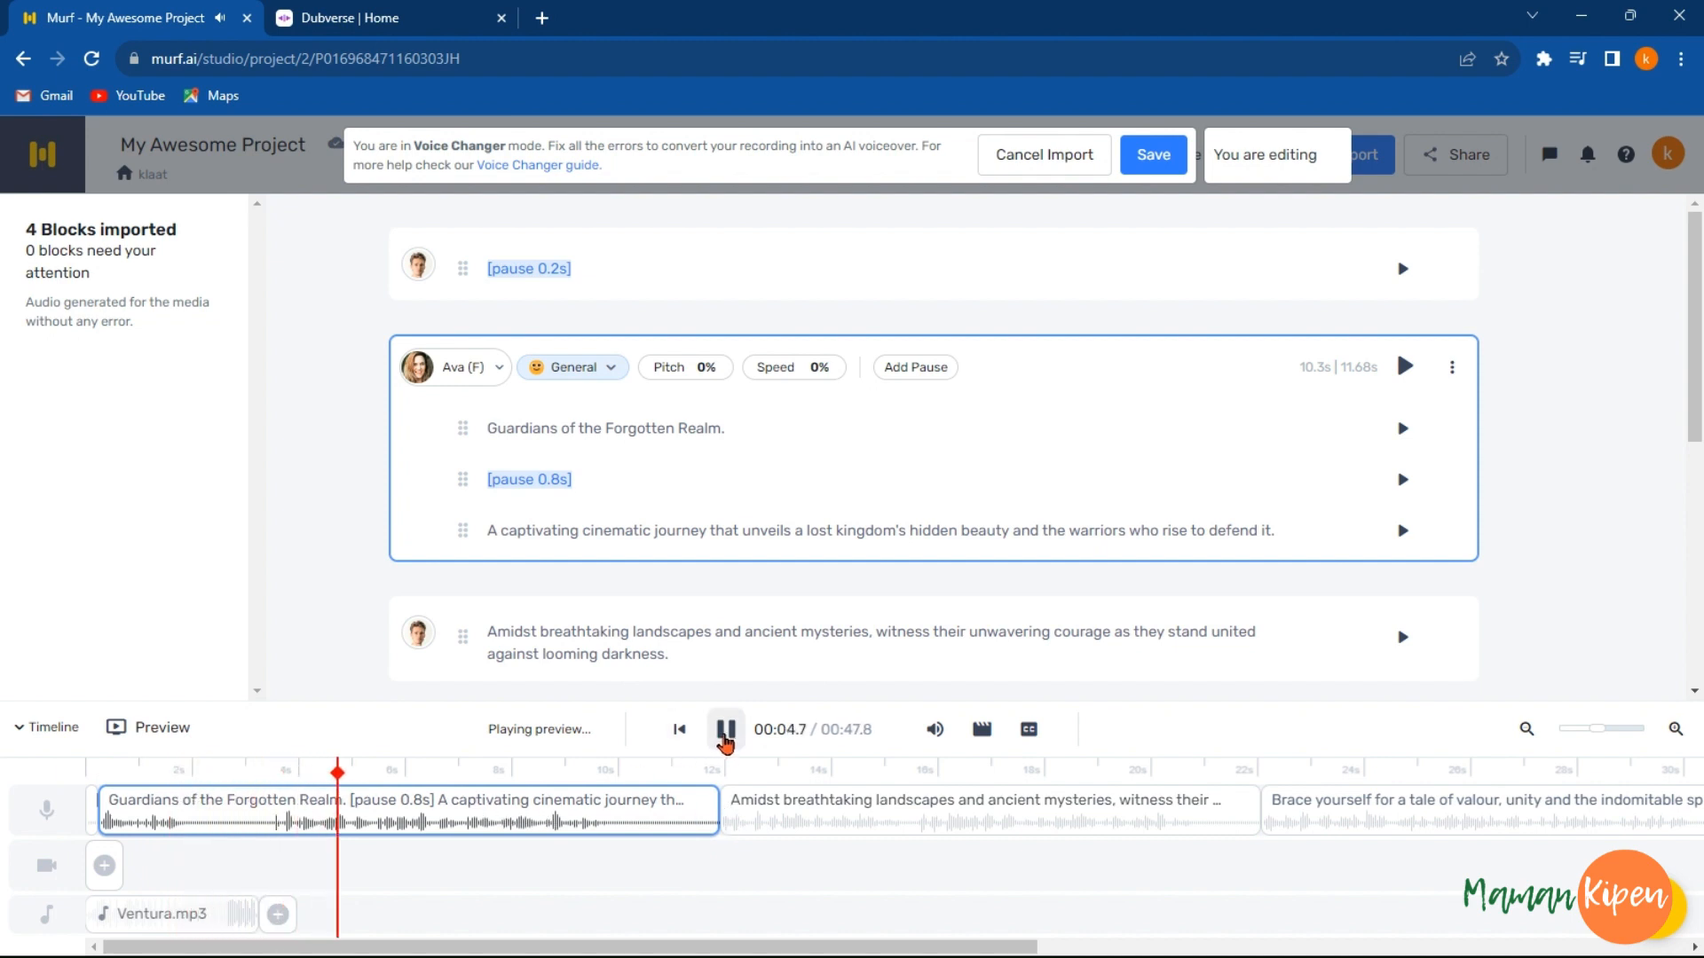
pyautogui.click(724, 733)
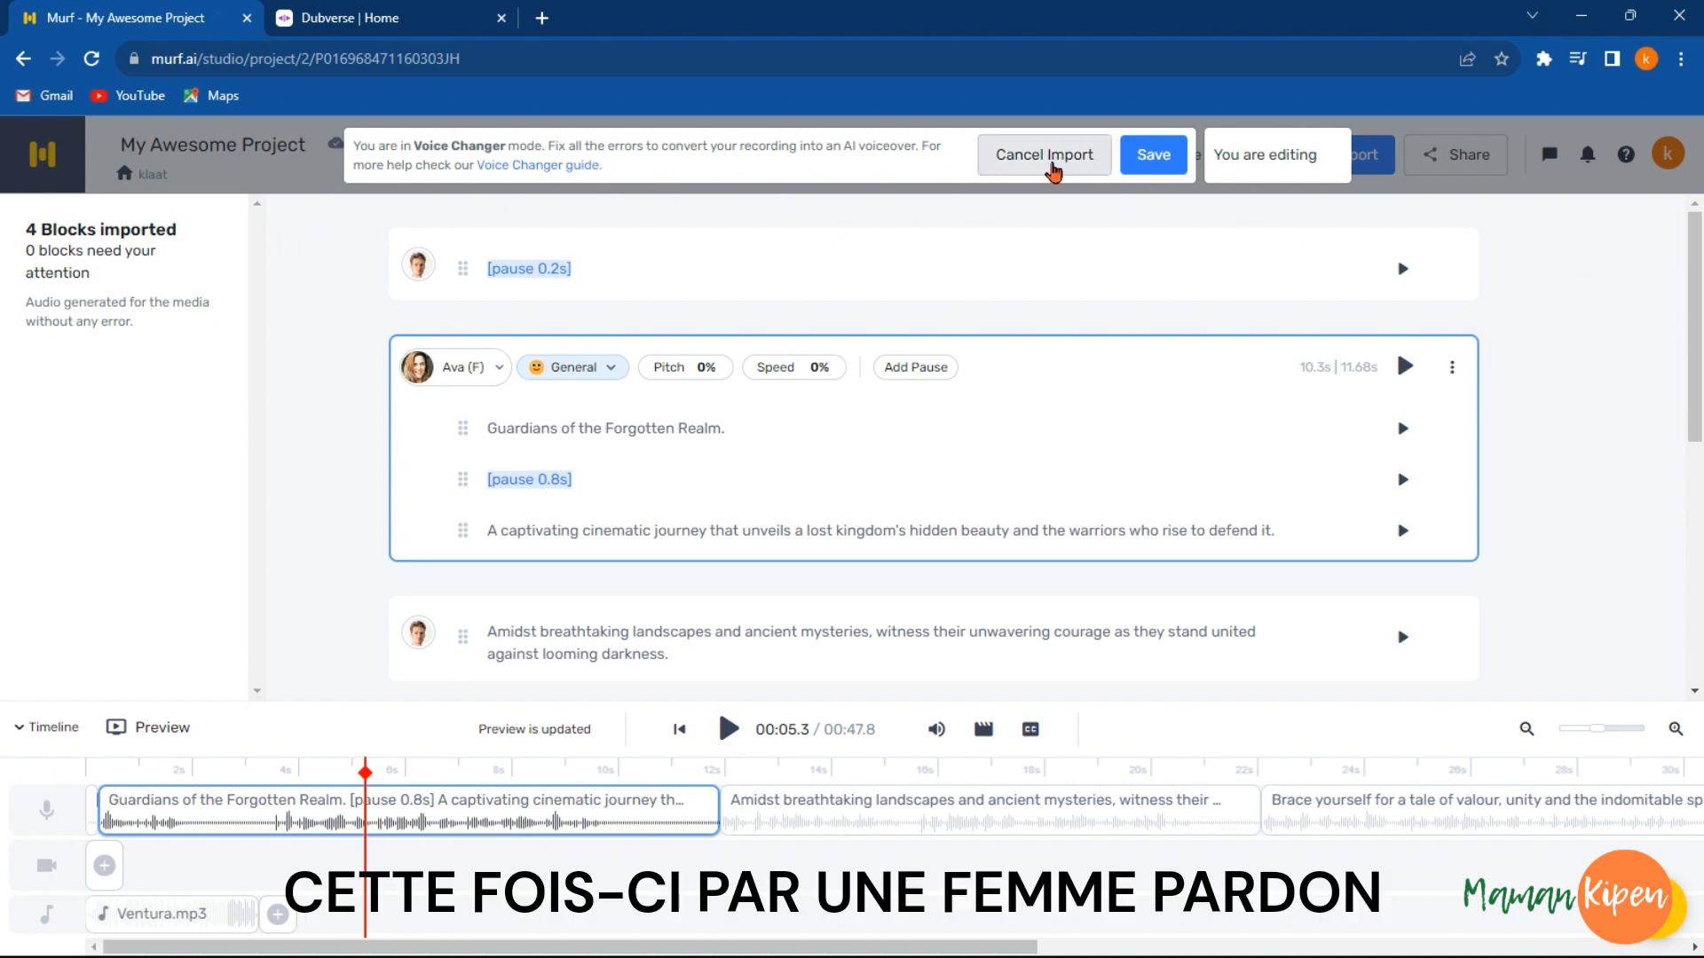
# Step: Keep the blocks imported from the media file, save the Voice Changer conversion to the project and deselect the active block
pyautogui.click(1053, 158)
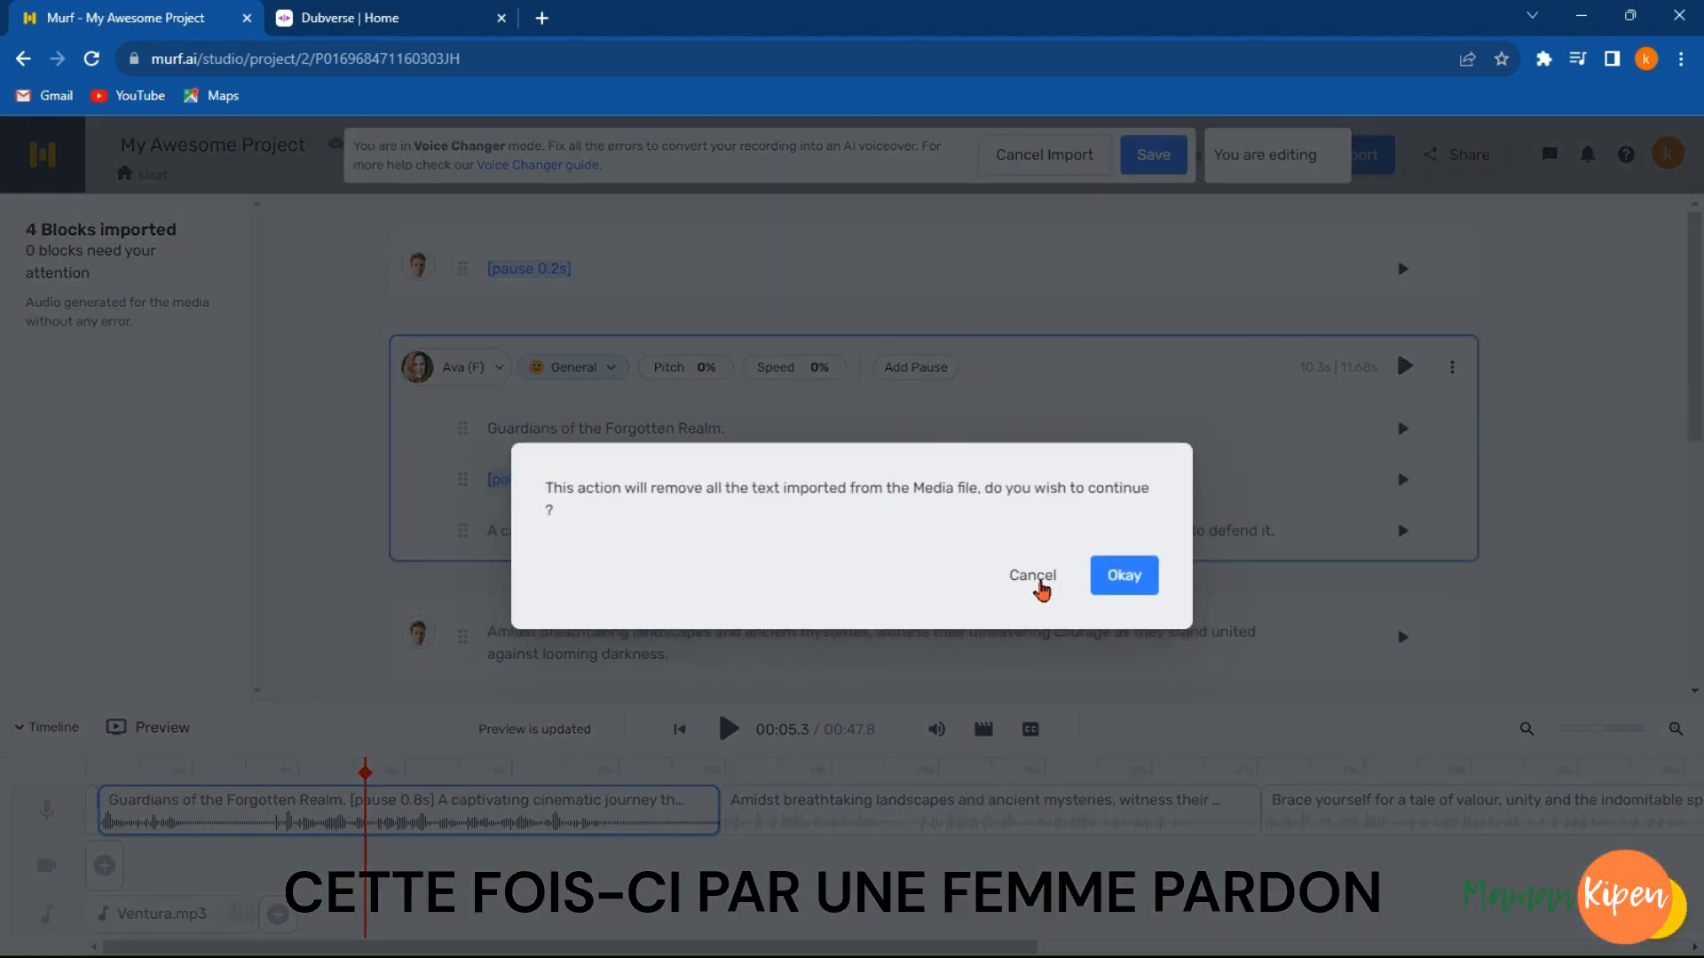
pyautogui.click(1034, 577)
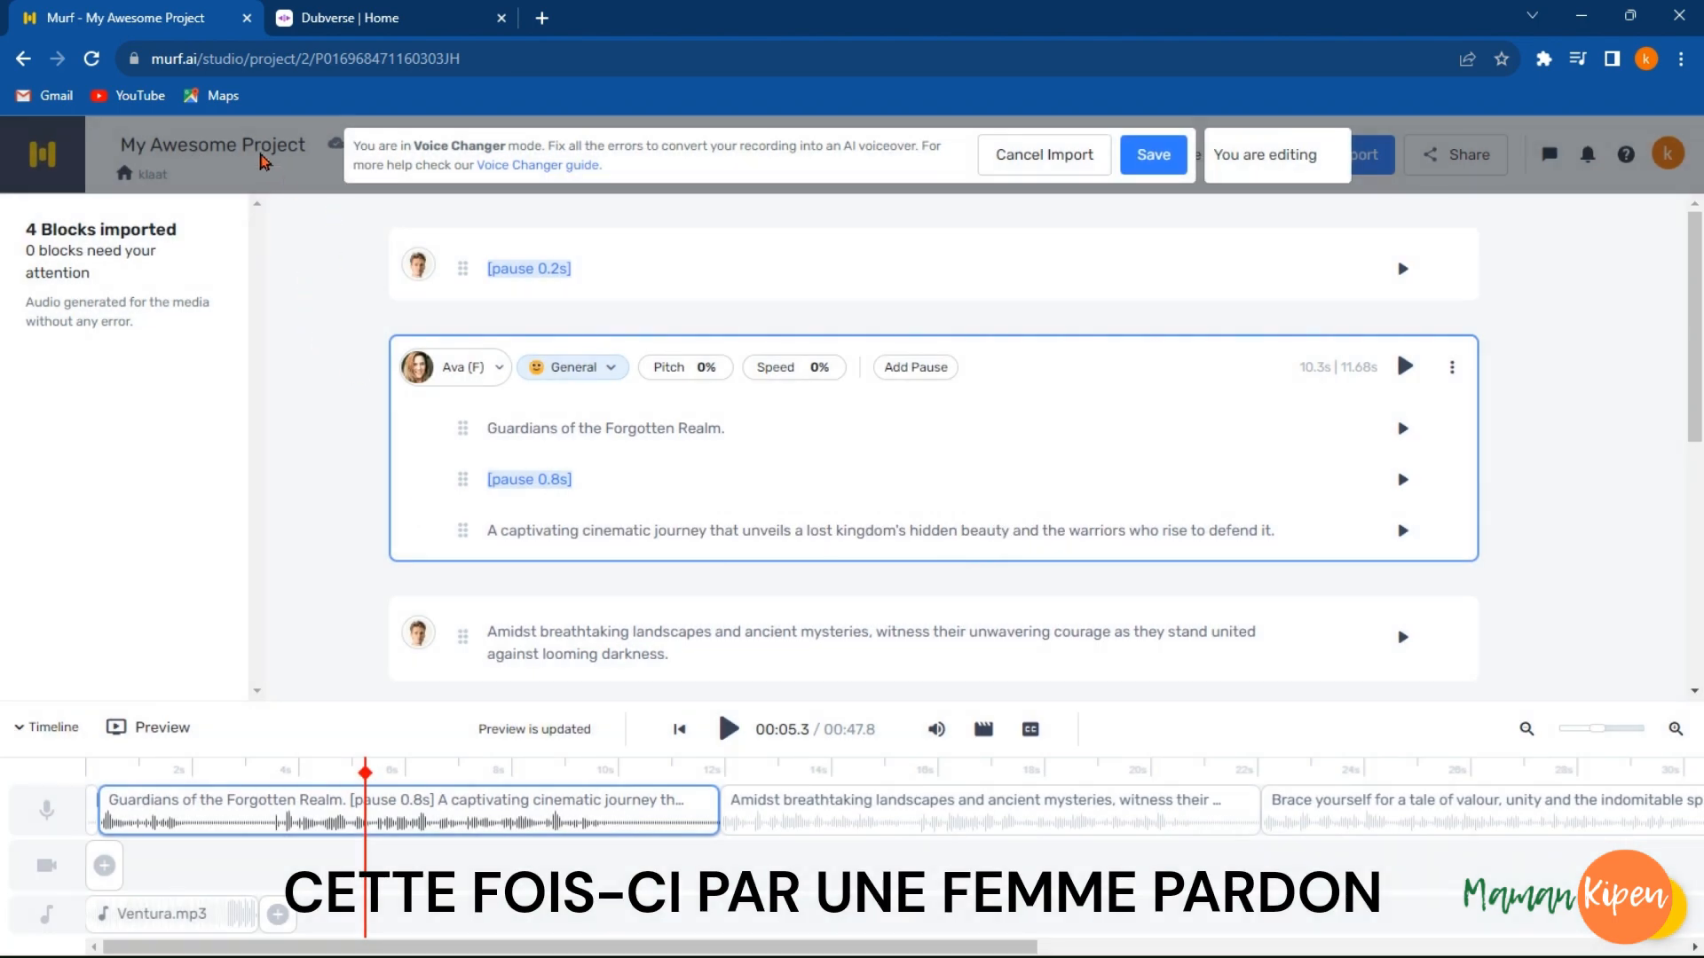
pyautogui.click(1152, 156)
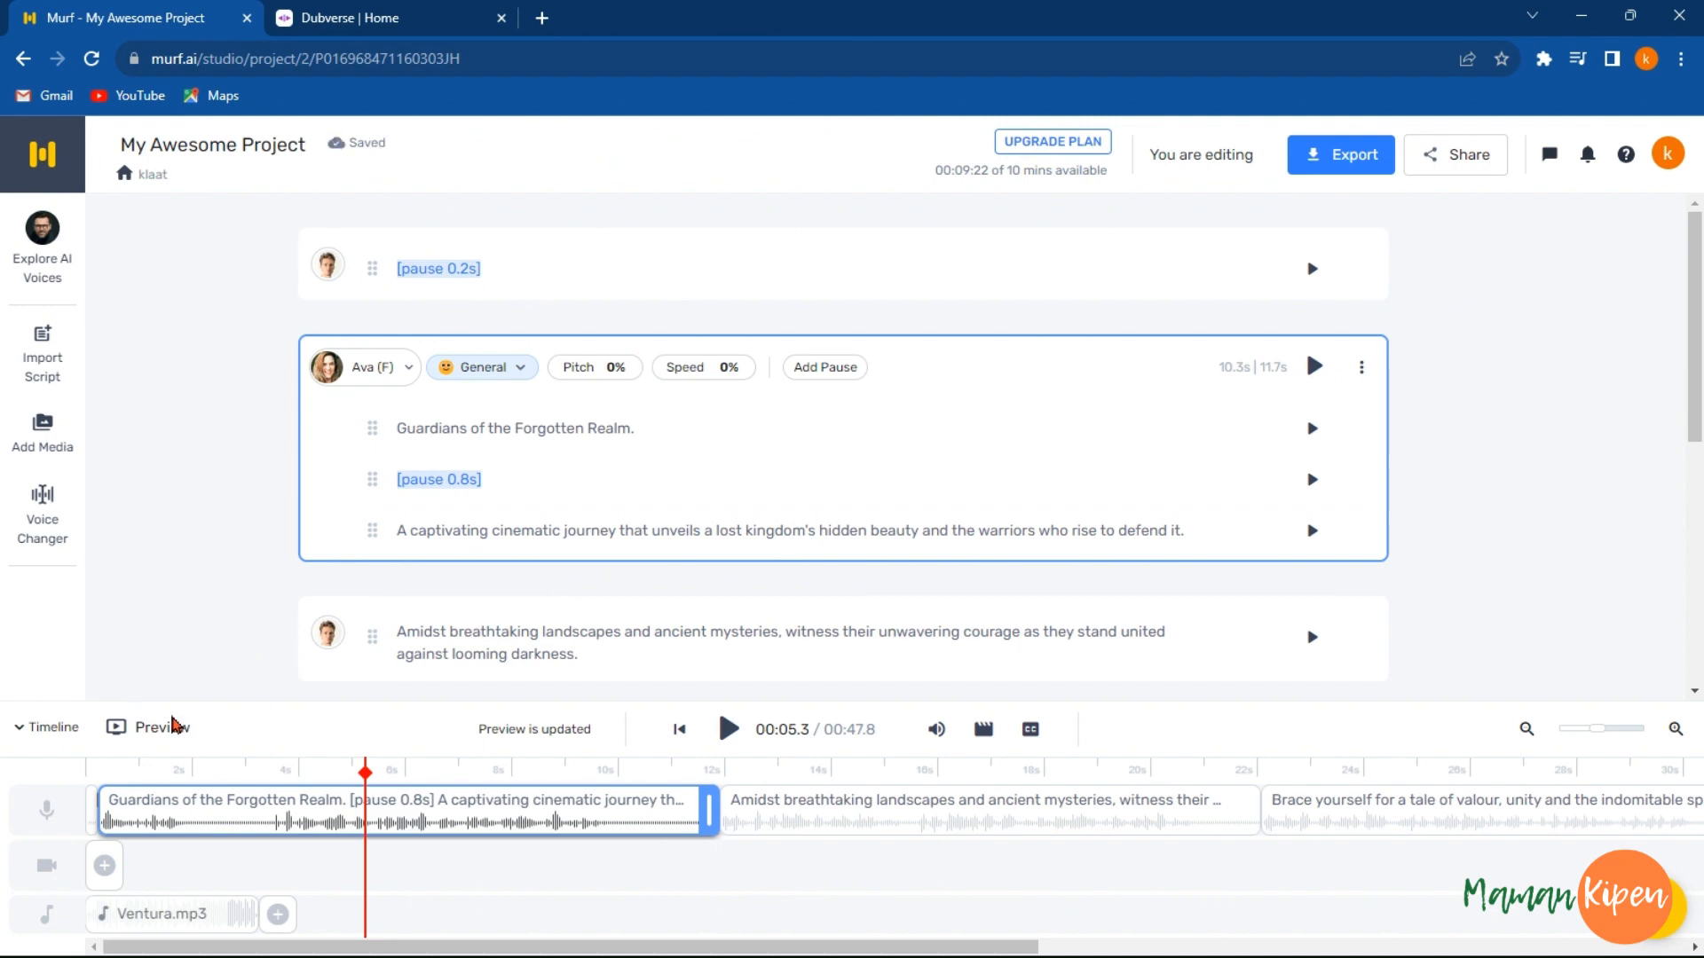
pyautogui.moveTo(361, 799); pyautogui.dragTo(41, 876)
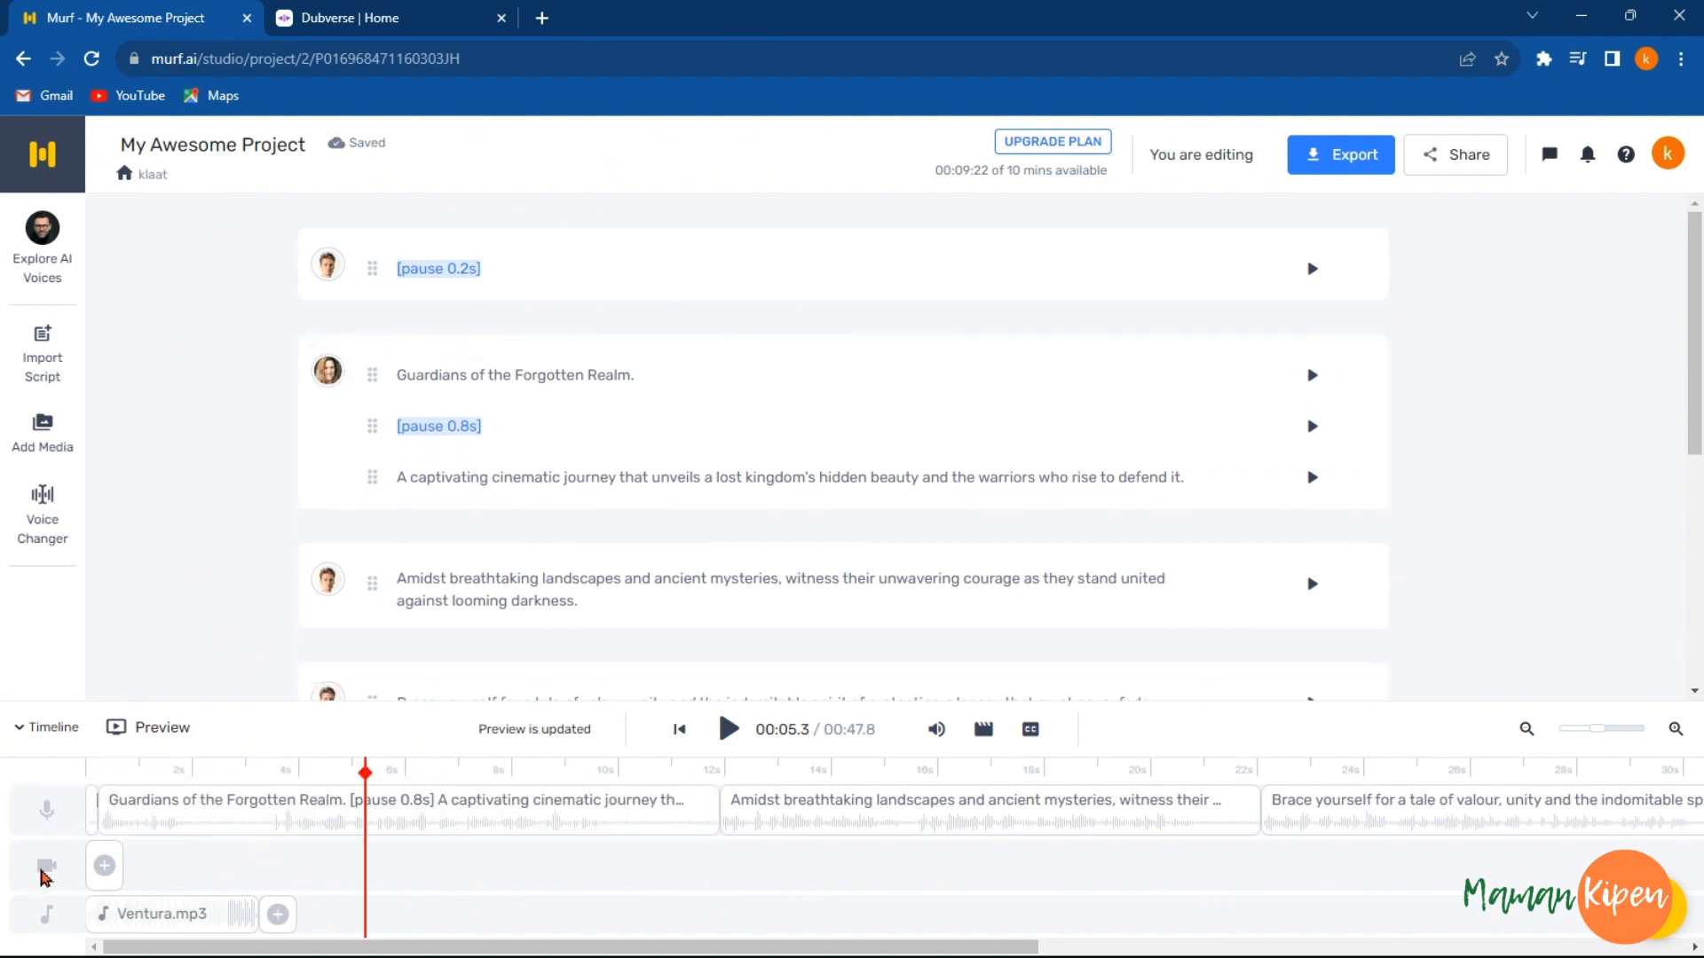
# Step: Filter the stock images to landscape and add the two MAG Photography pictures of charging horsemen with gunfire to the timeline
pyautogui.click(43, 433)
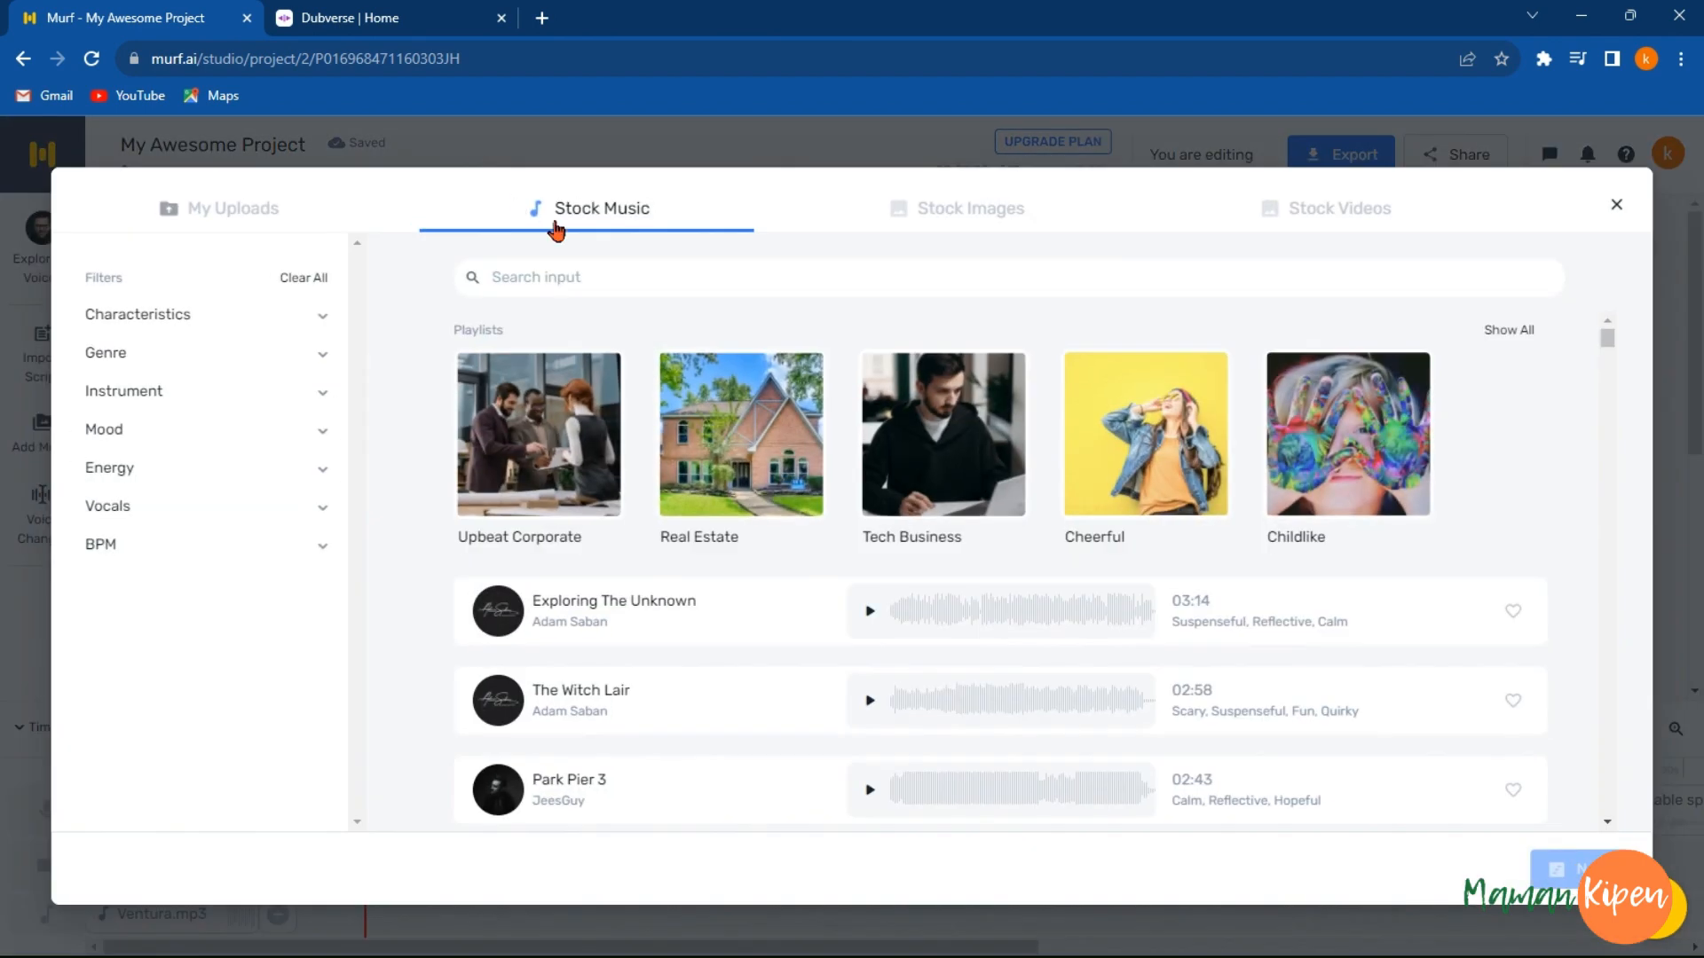
pyautogui.click(960, 210)
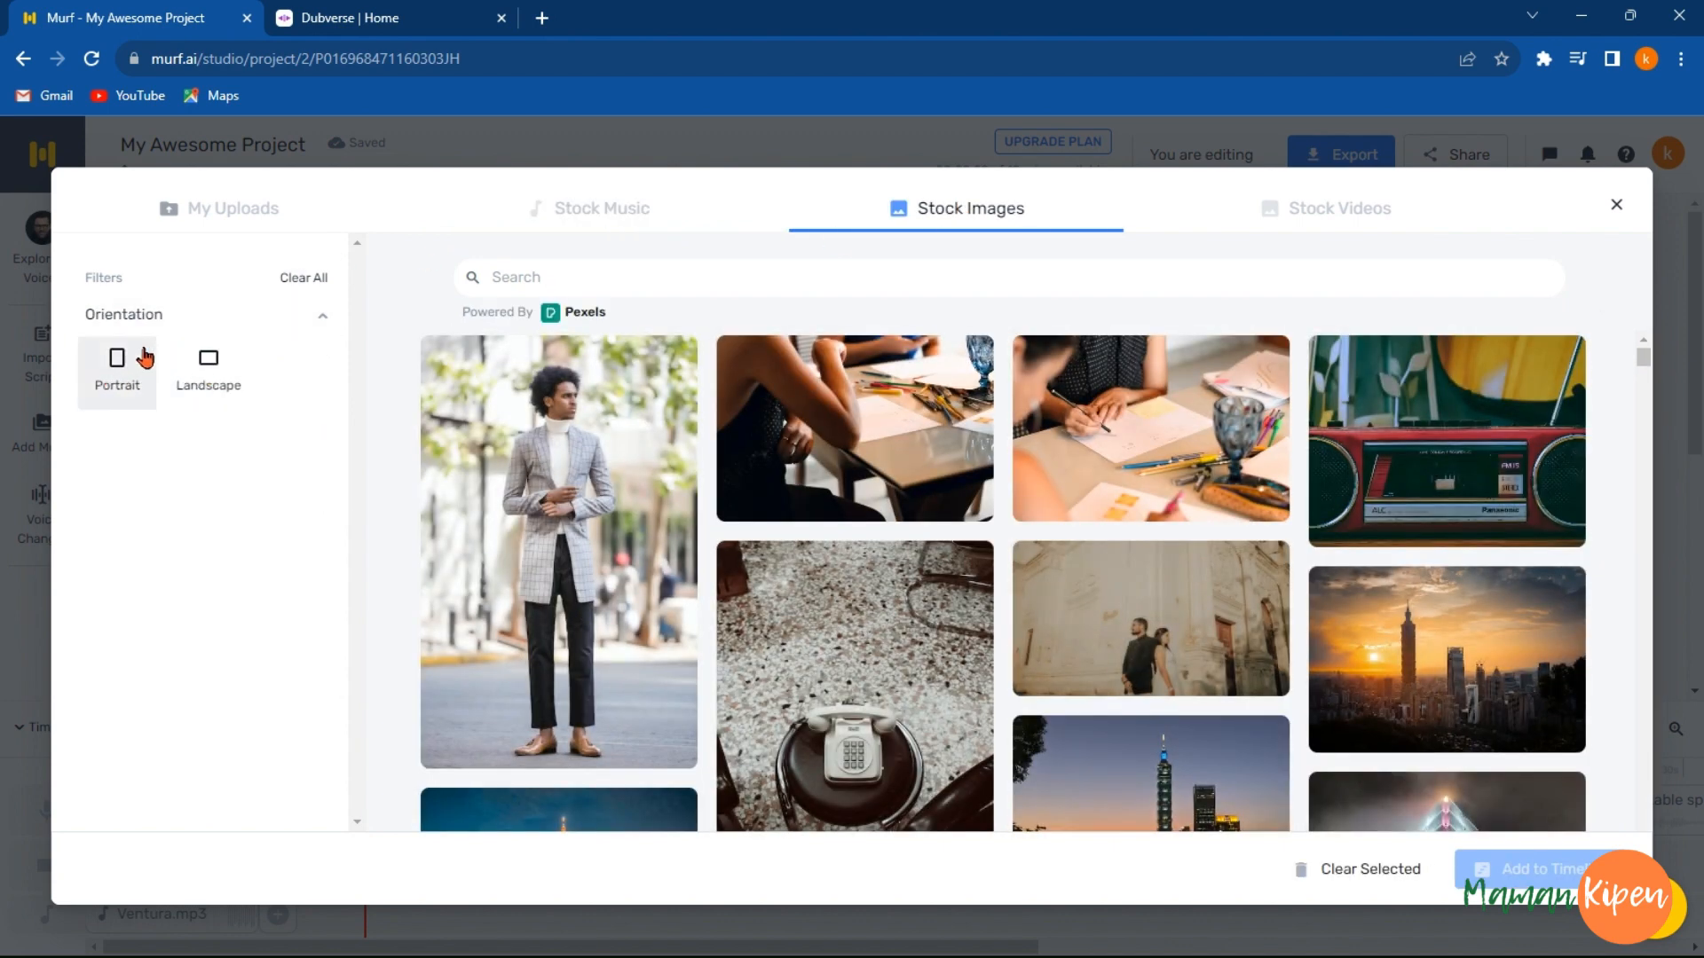
pyautogui.click(210, 380)
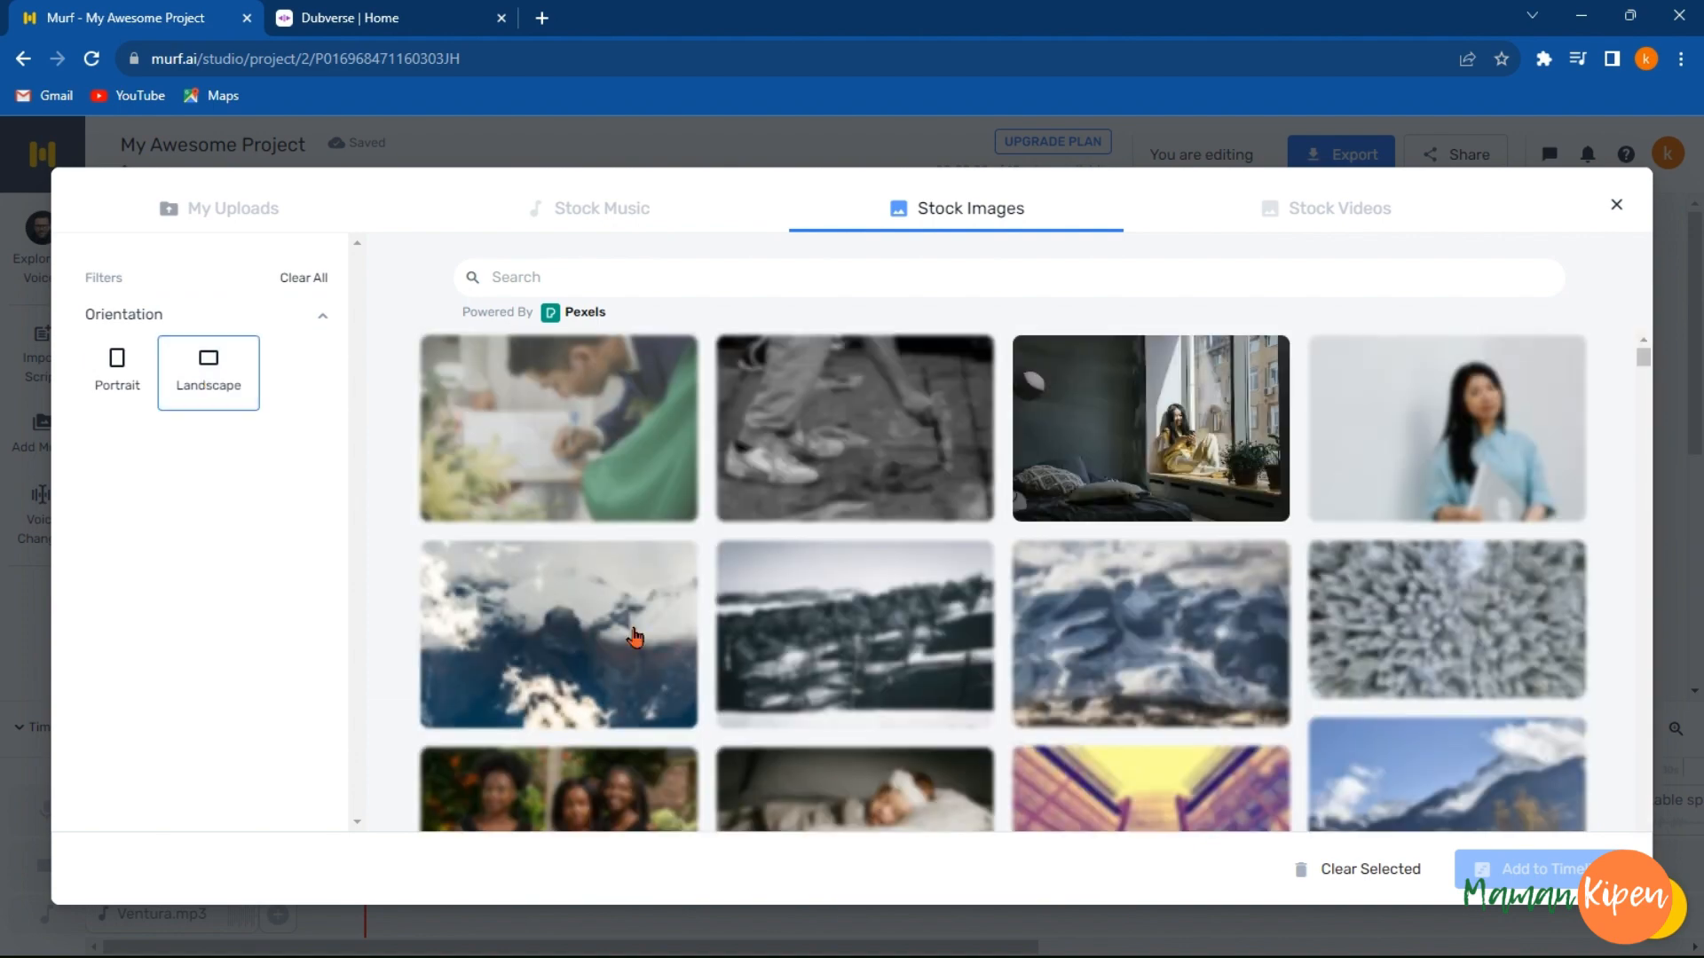
pyautogui.scroll(-4, 621, 638)
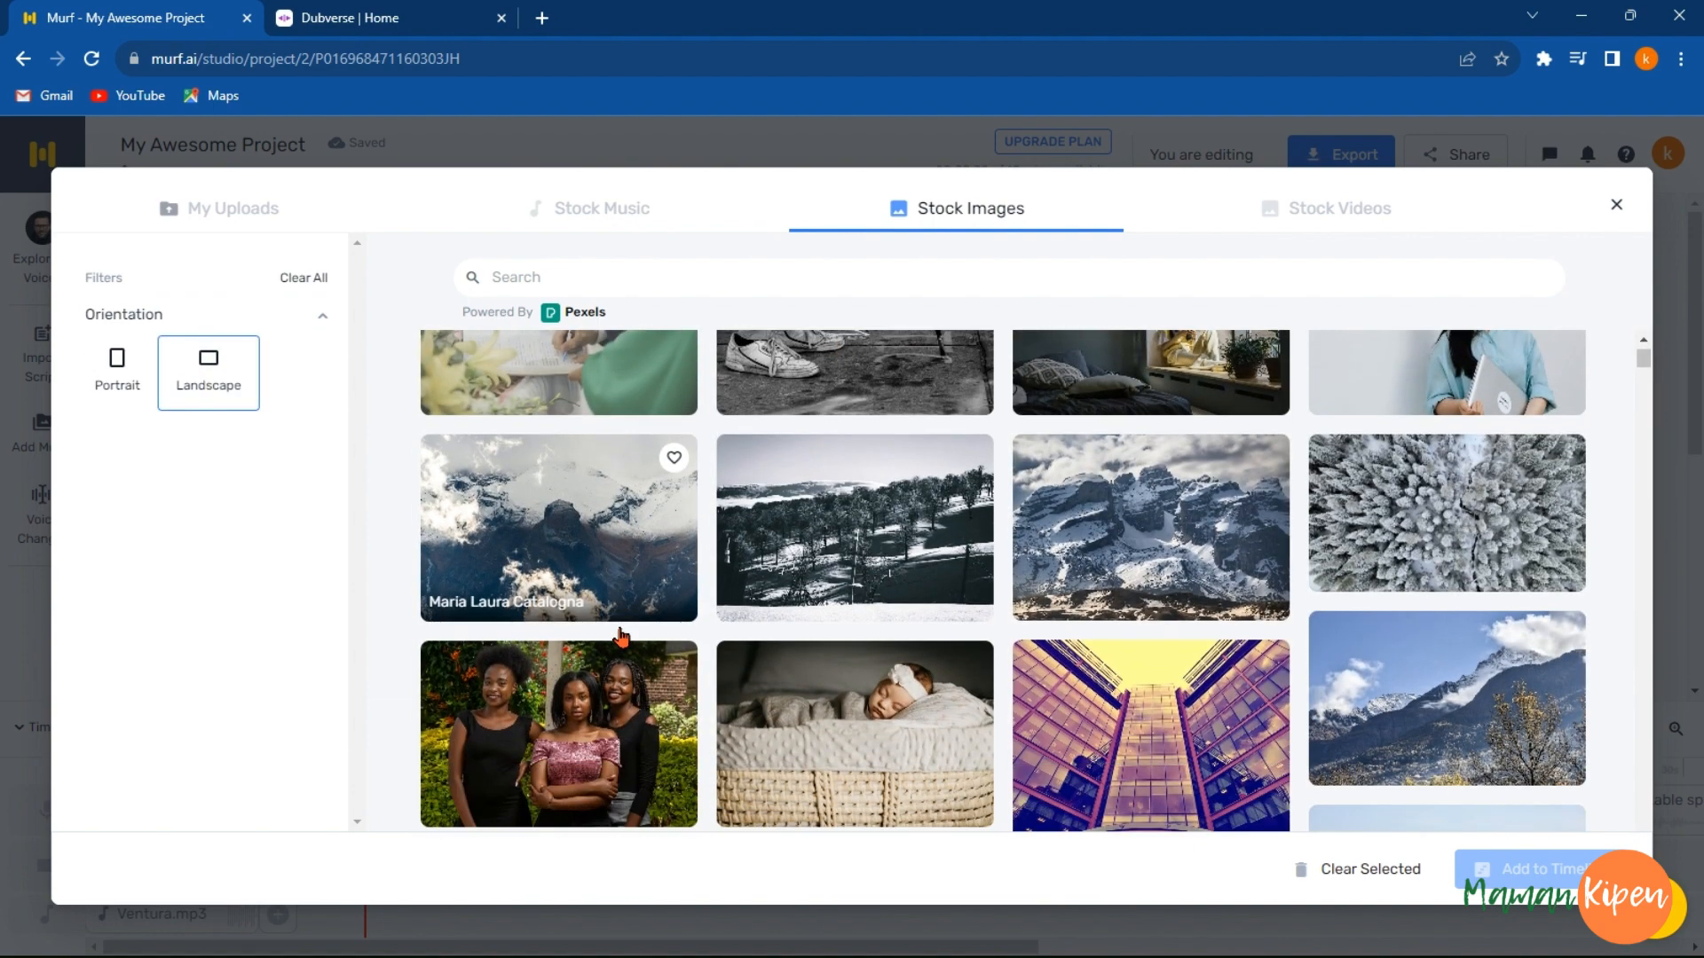
pyautogui.scroll(-3, 928, 661)
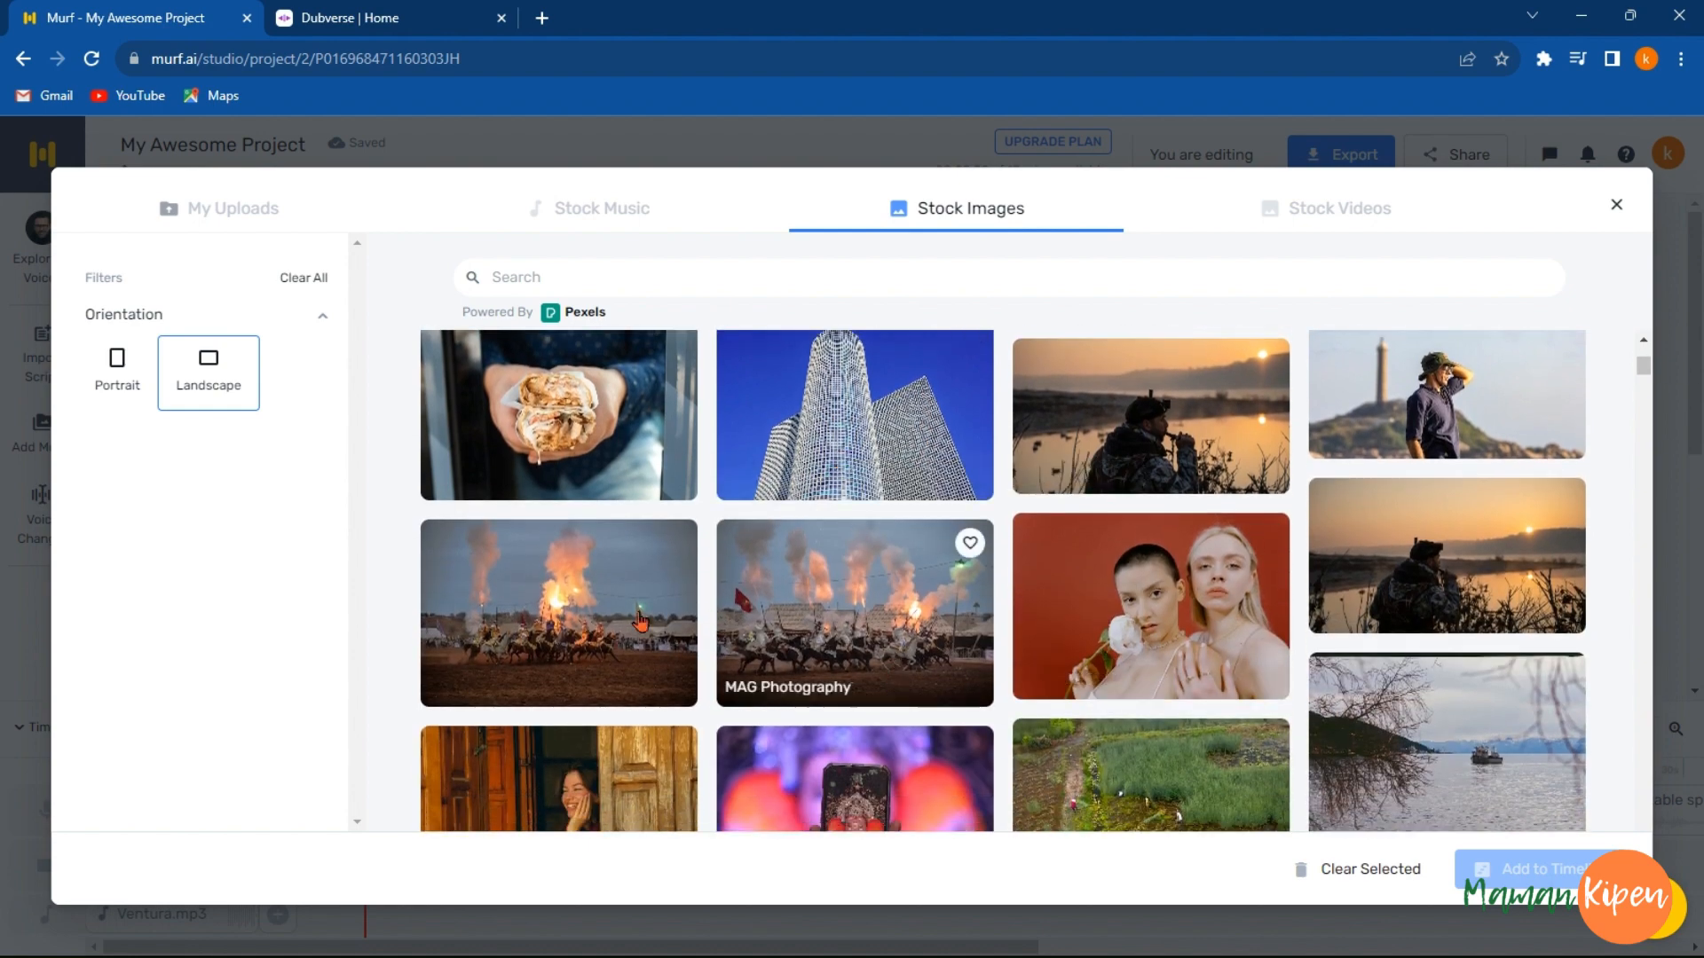
pyautogui.click(537, 644)
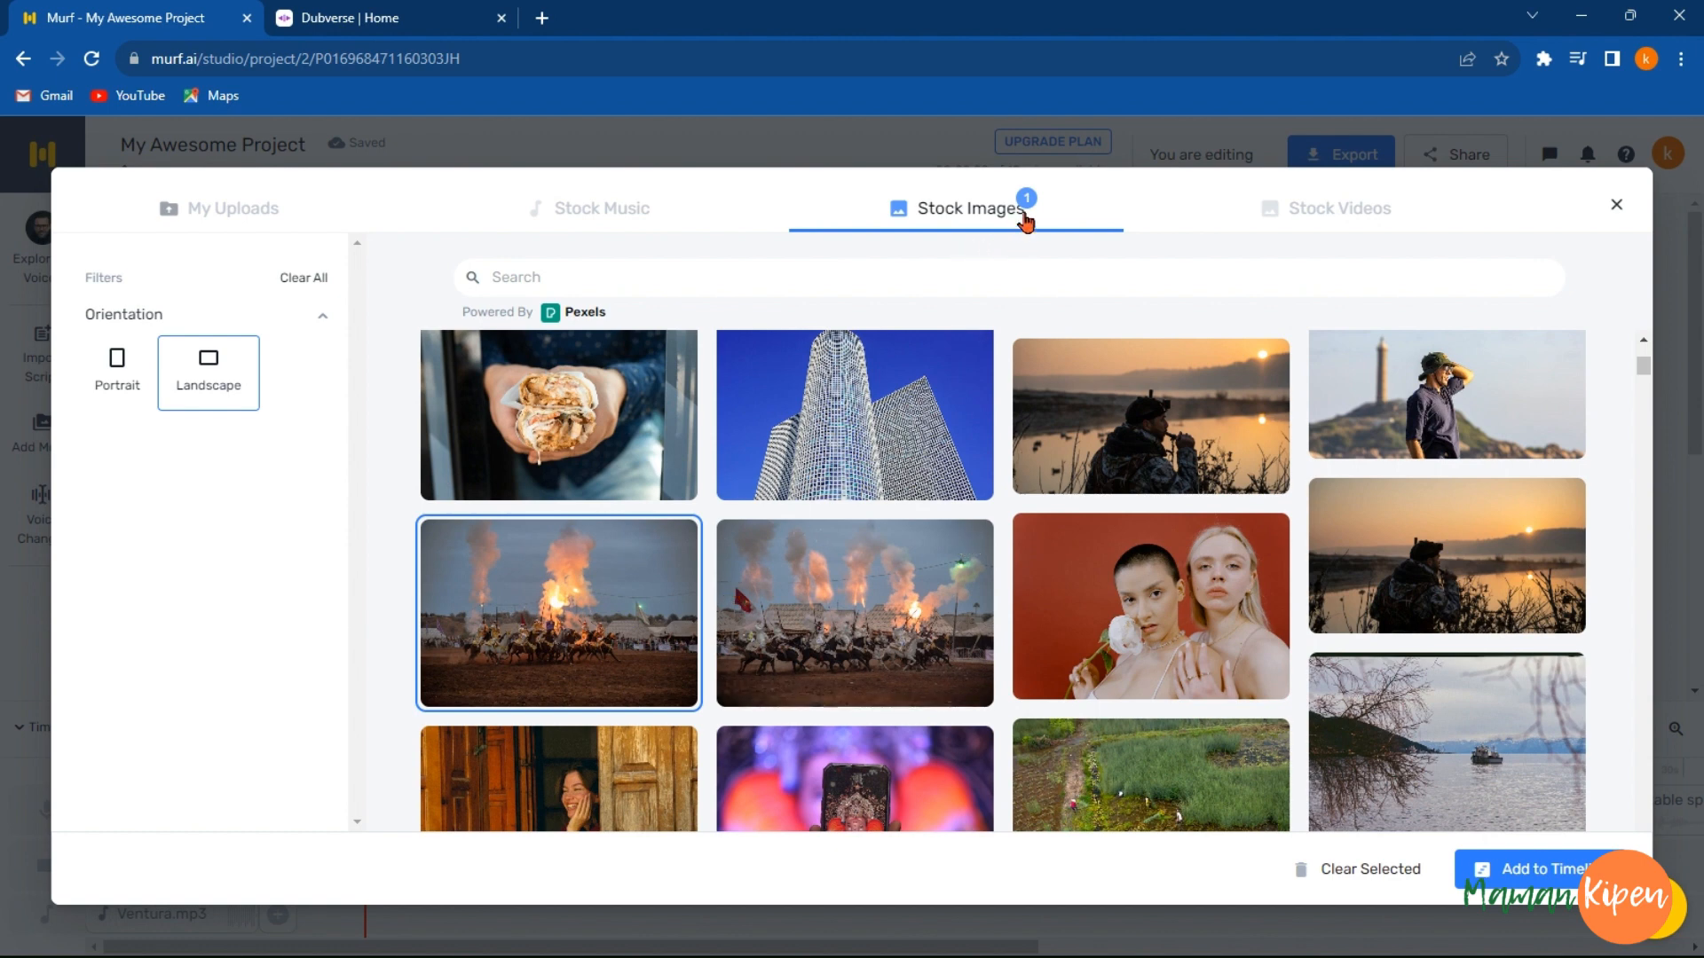
pyautogui.scroll(-1, 1029, 528)
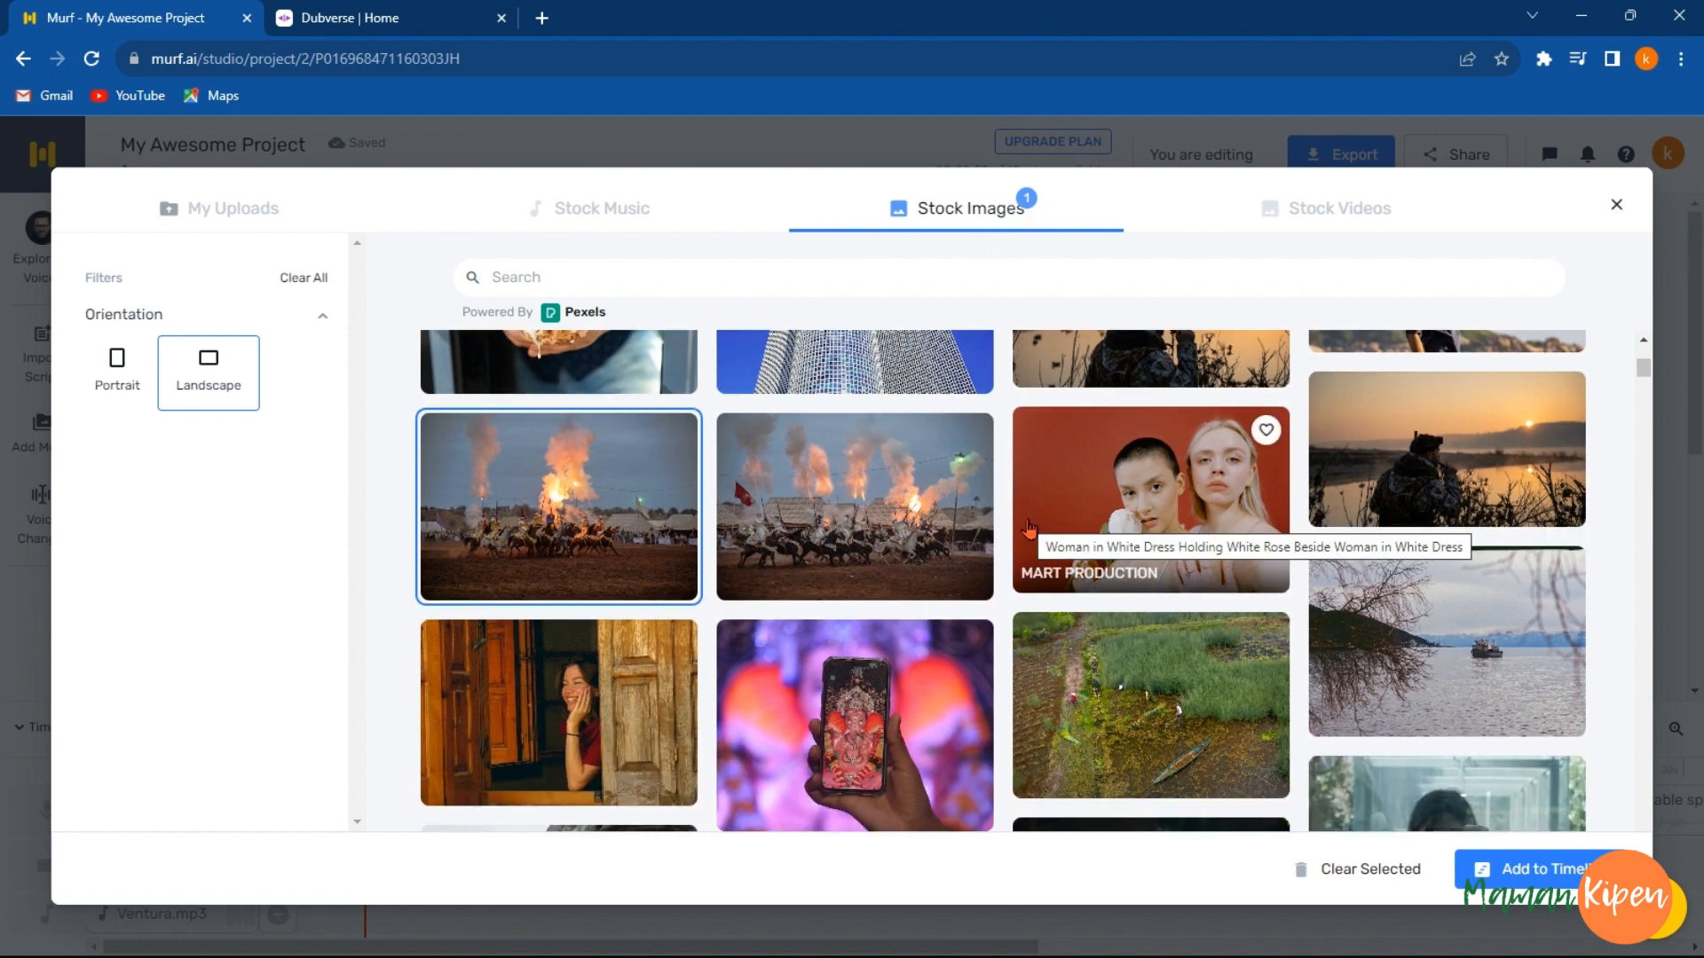
pyautogui.click(854, 482)
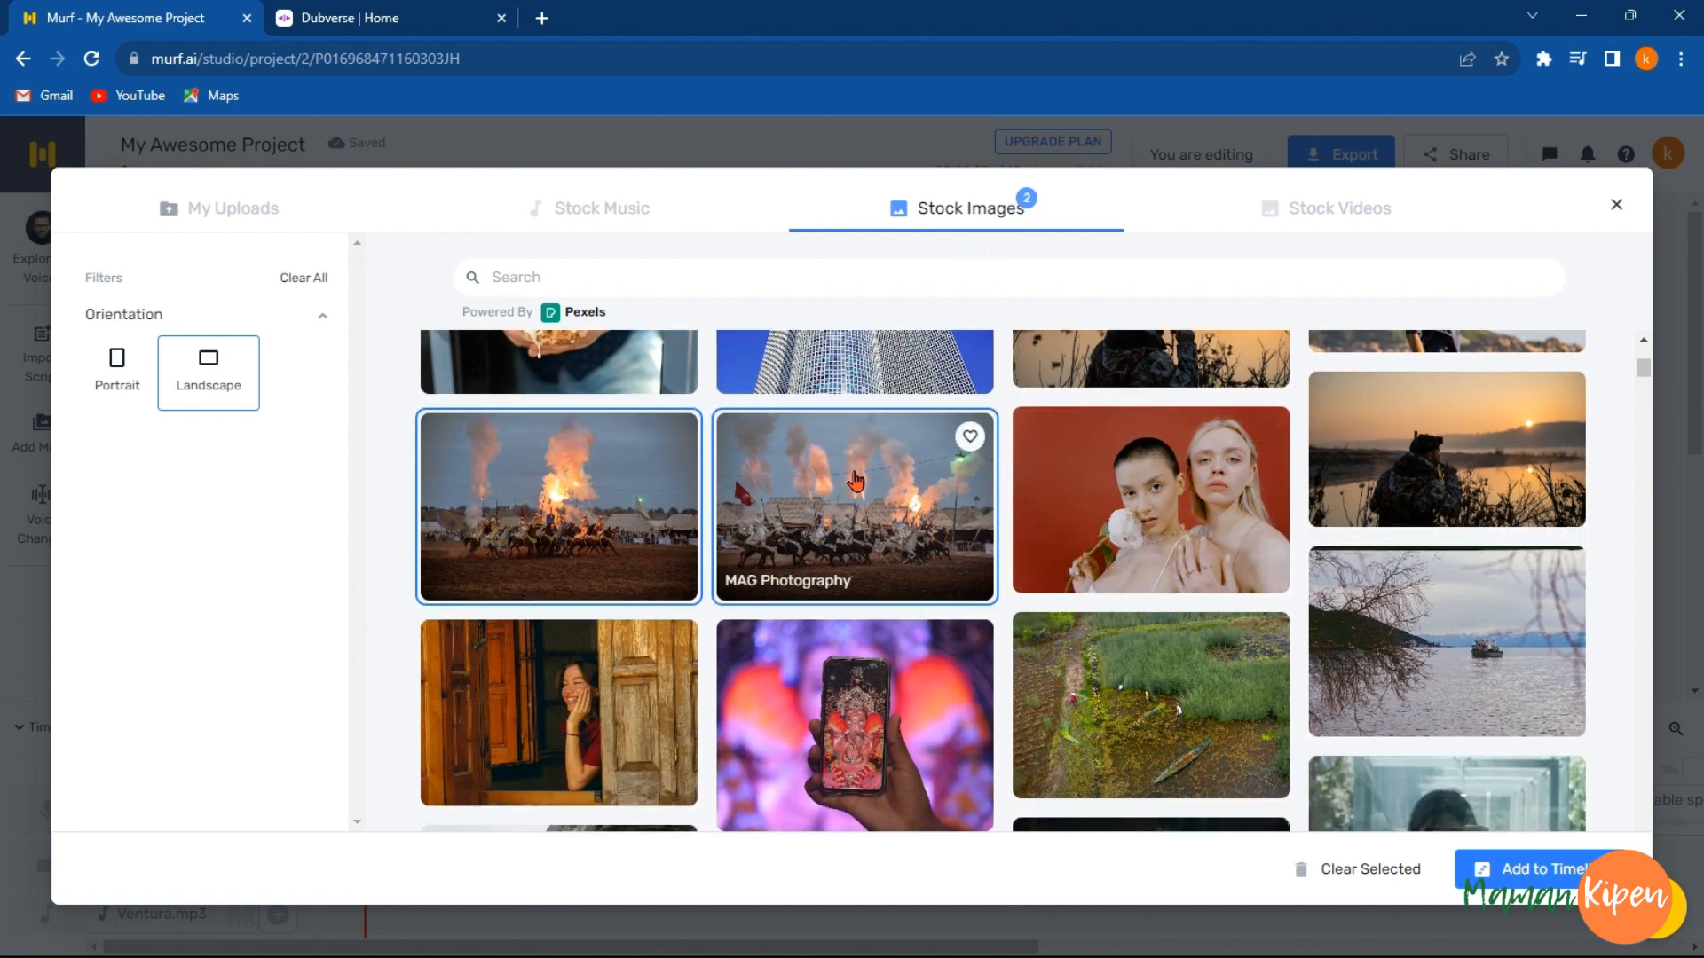
pyautogui.click(1553, 877)
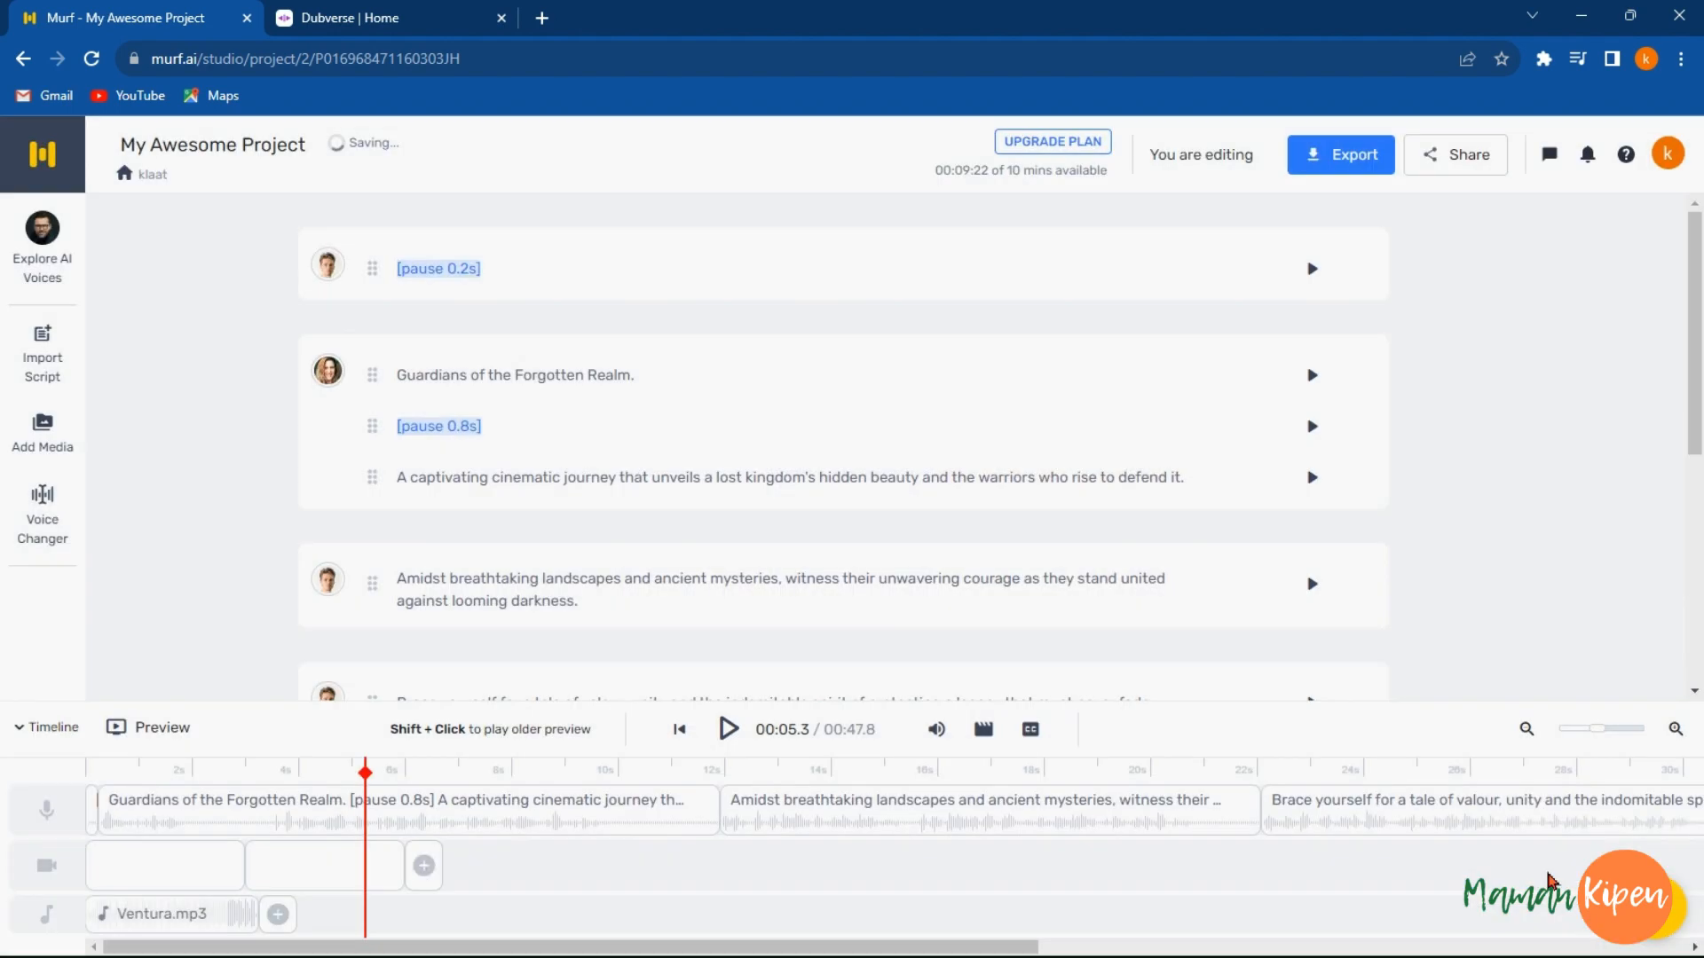
# Step: Add the 11-second stock video of a person gliding on a cable, trimmed to about 2 seconds ending at 00:07, to the timeline
pyautogui.click(25, 441)
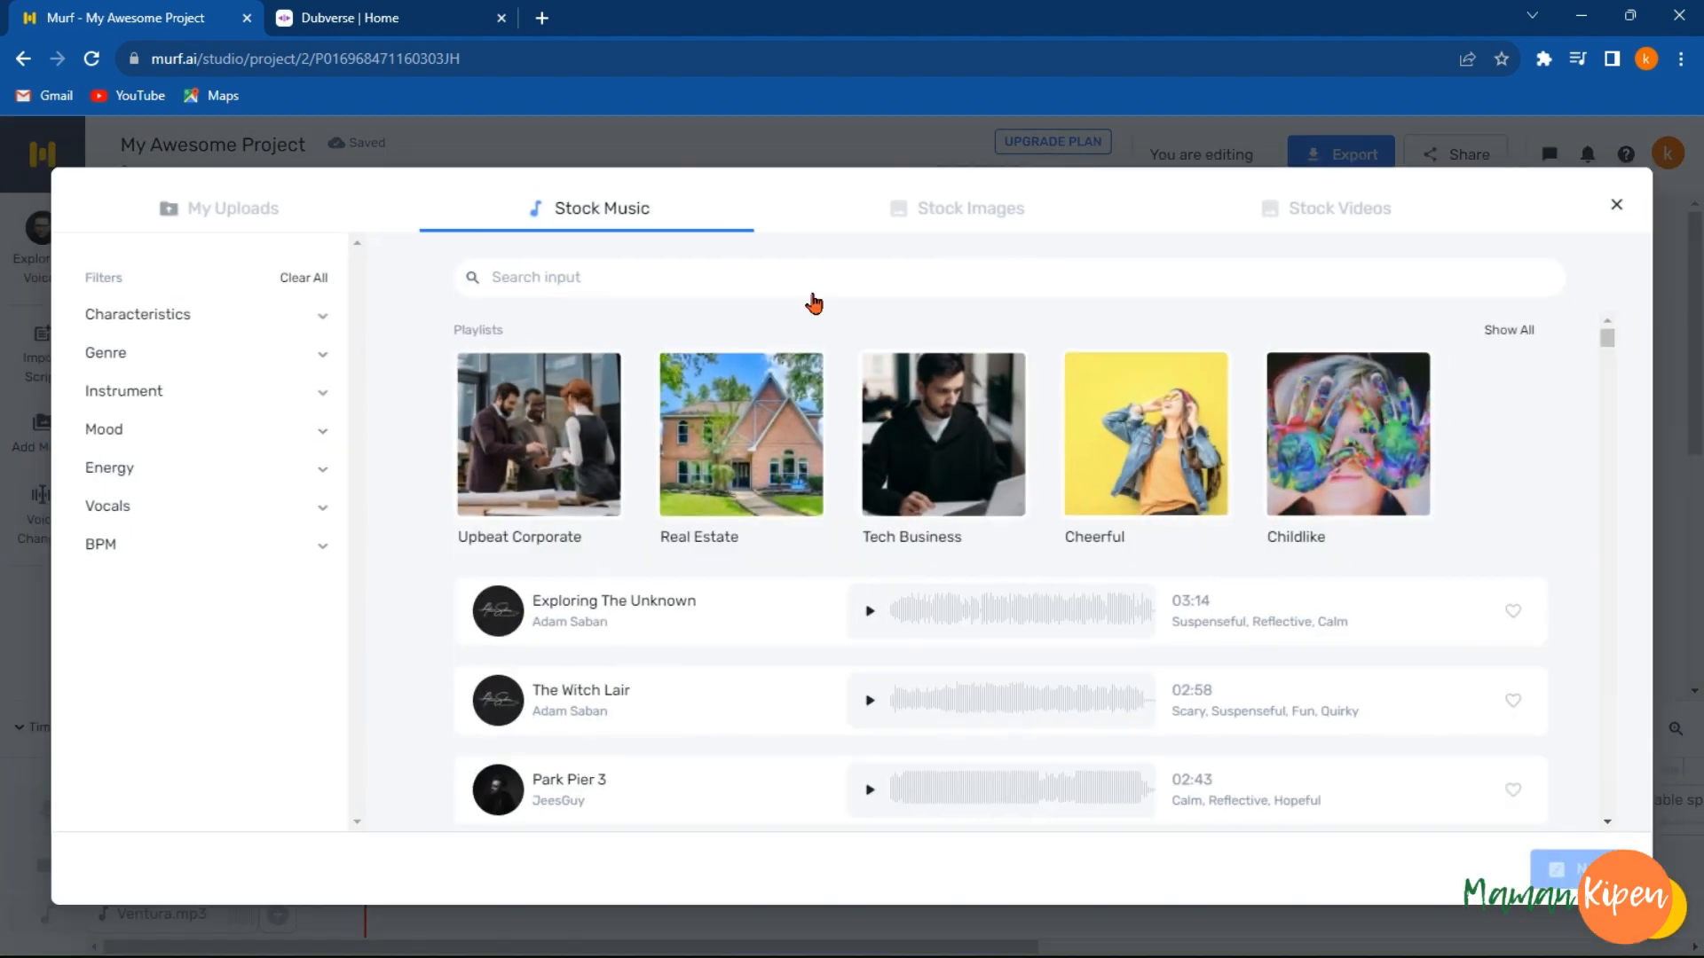
pyautogui.click(1347, 213)
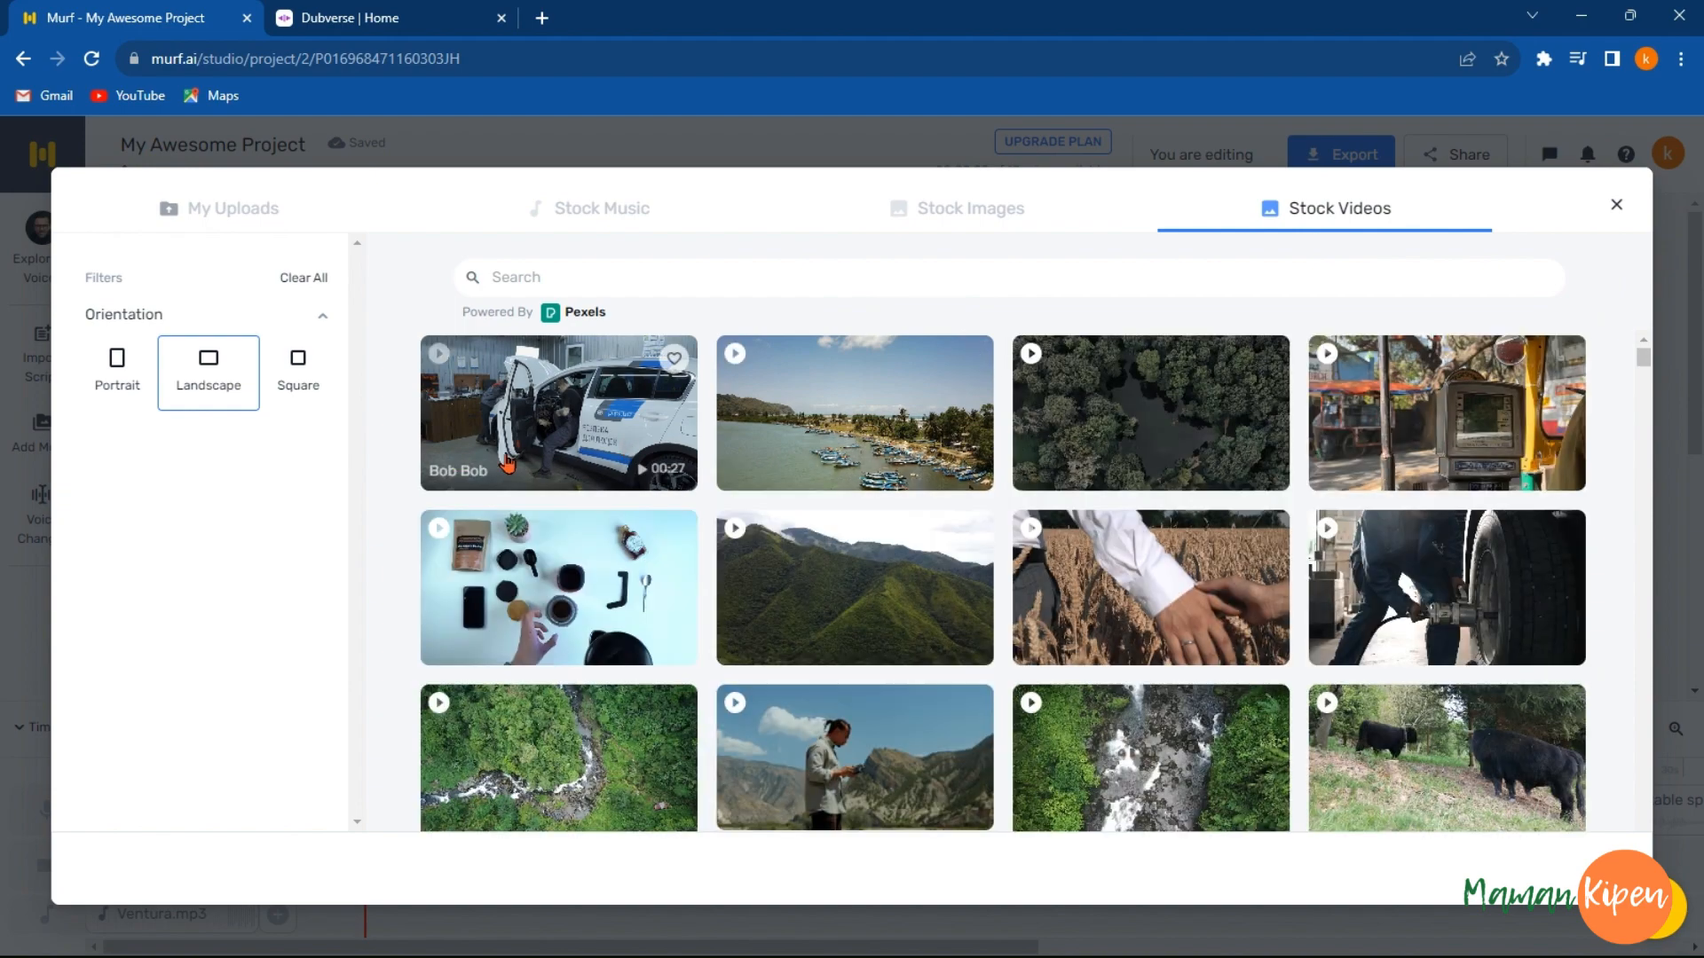
pyautogui.scroll(-6, 1074, 706)
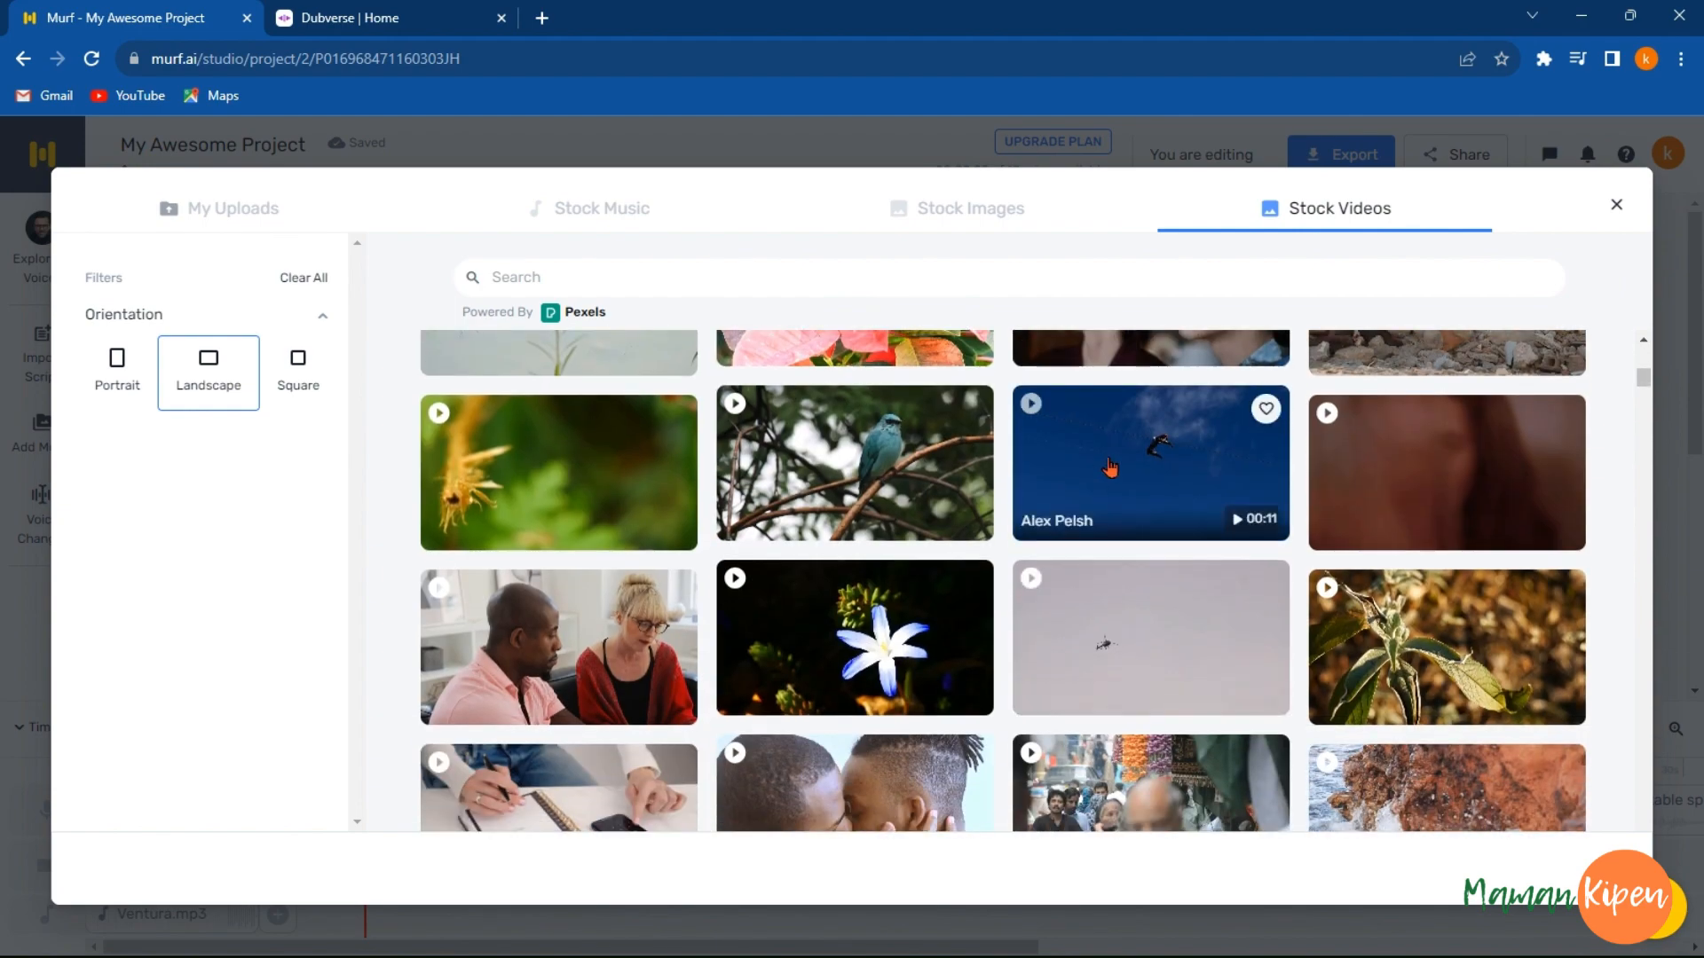
pyautogui.click(1083, 519)
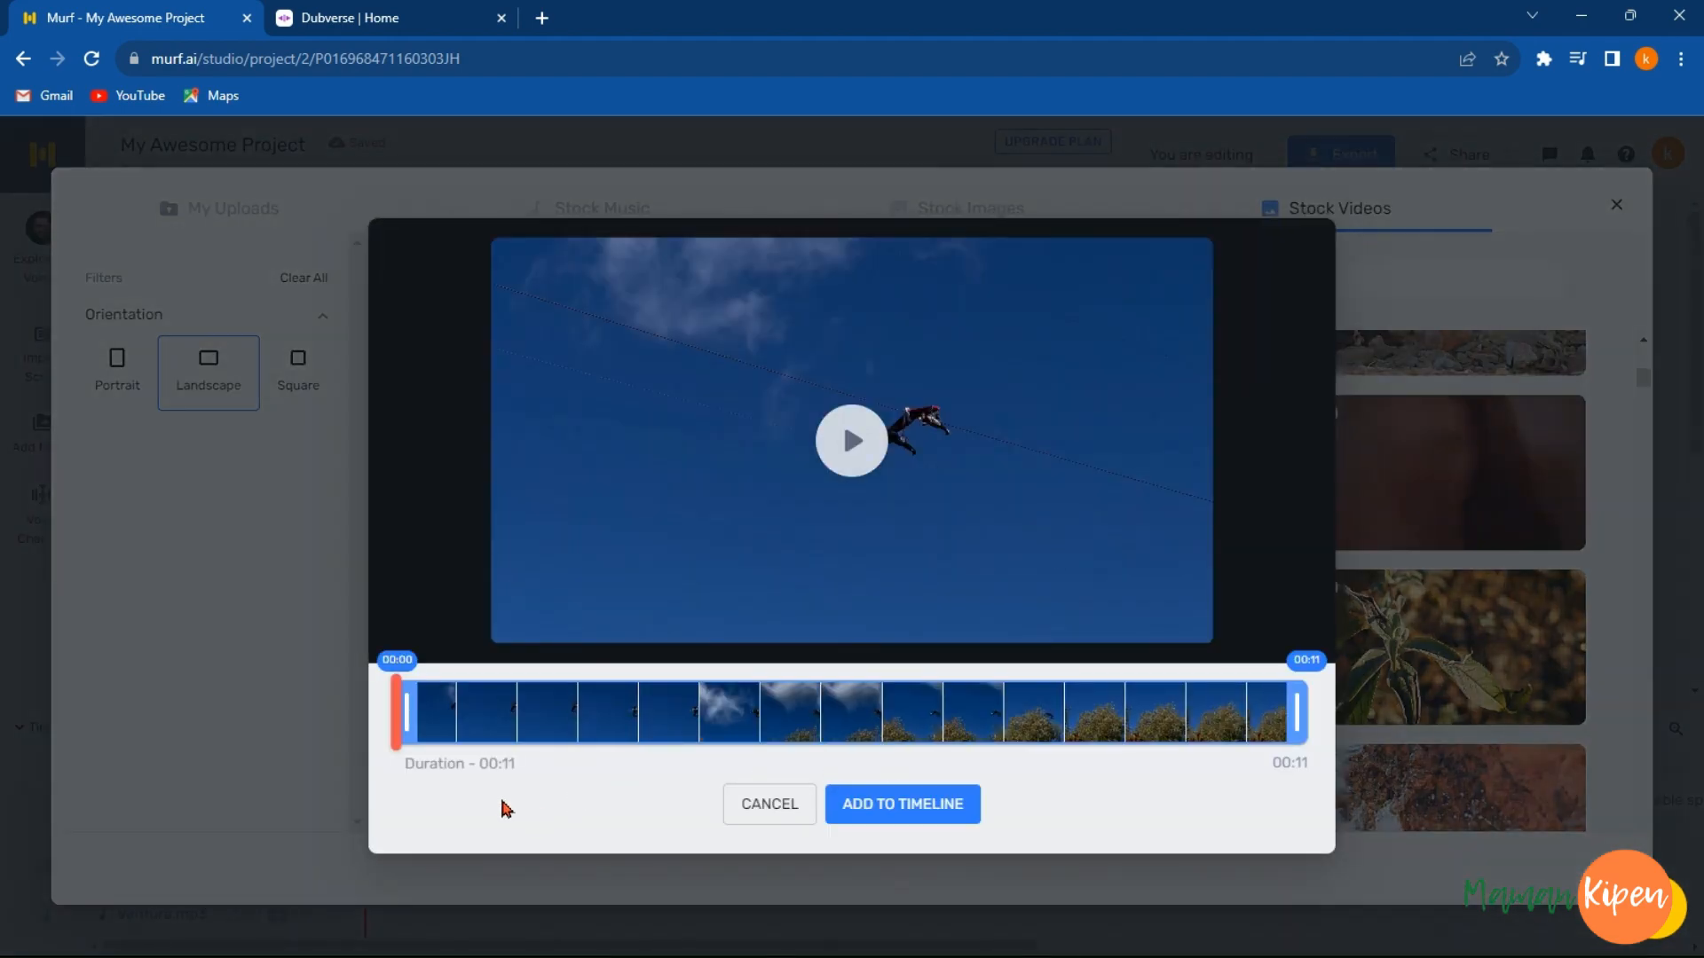
pyautogui.moveTo(1296, 710); pyautogui.dragTo(582, 707)
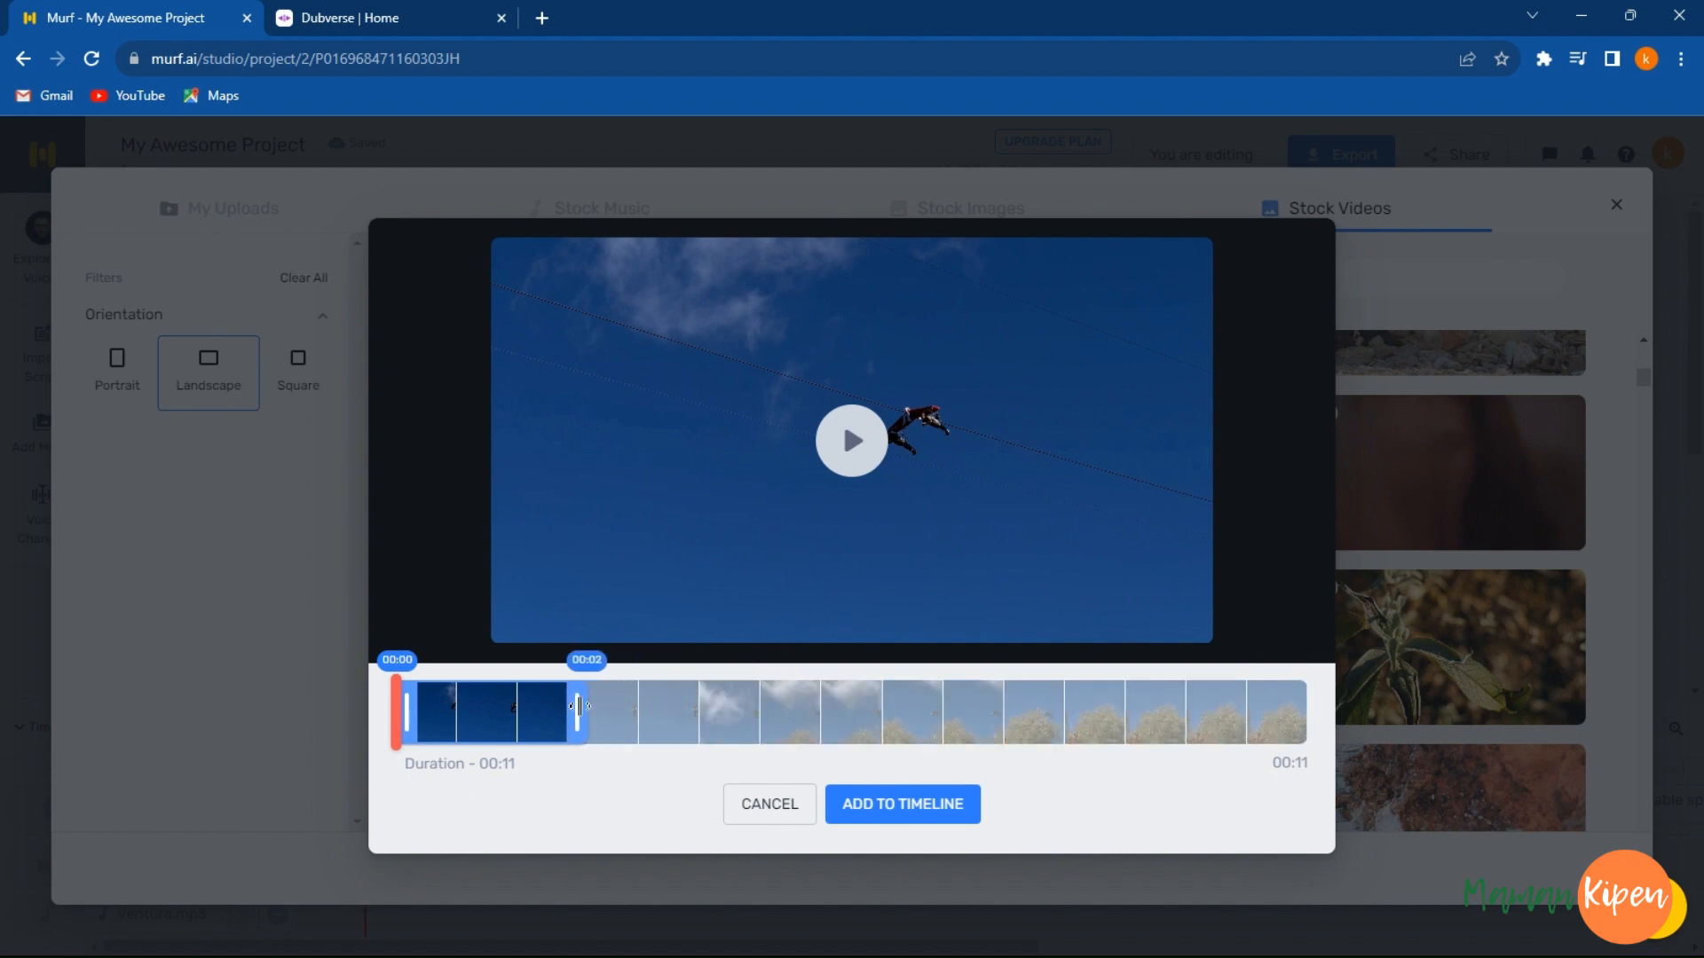
pyautogui.moveTo(578, 707); pyautogui.dragTo(1027, 710)
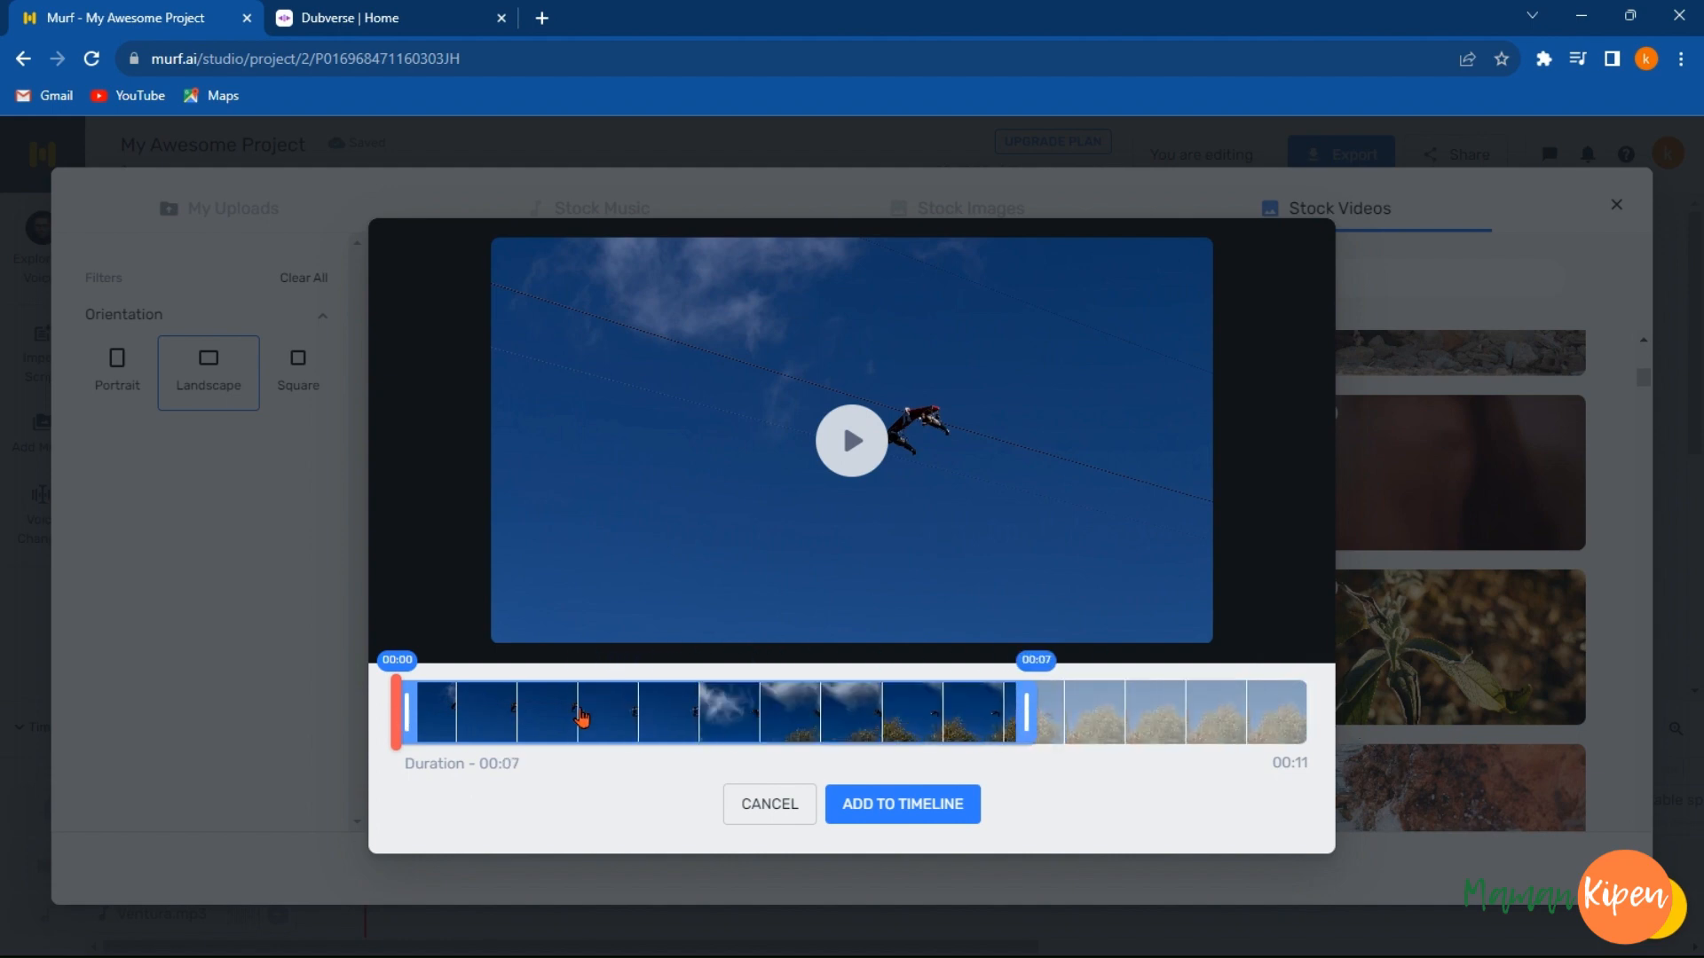
pyautogui.moveTo(400, 707); pyautogui.dragTo(859, 708)
pyautogui.click(887, 807)
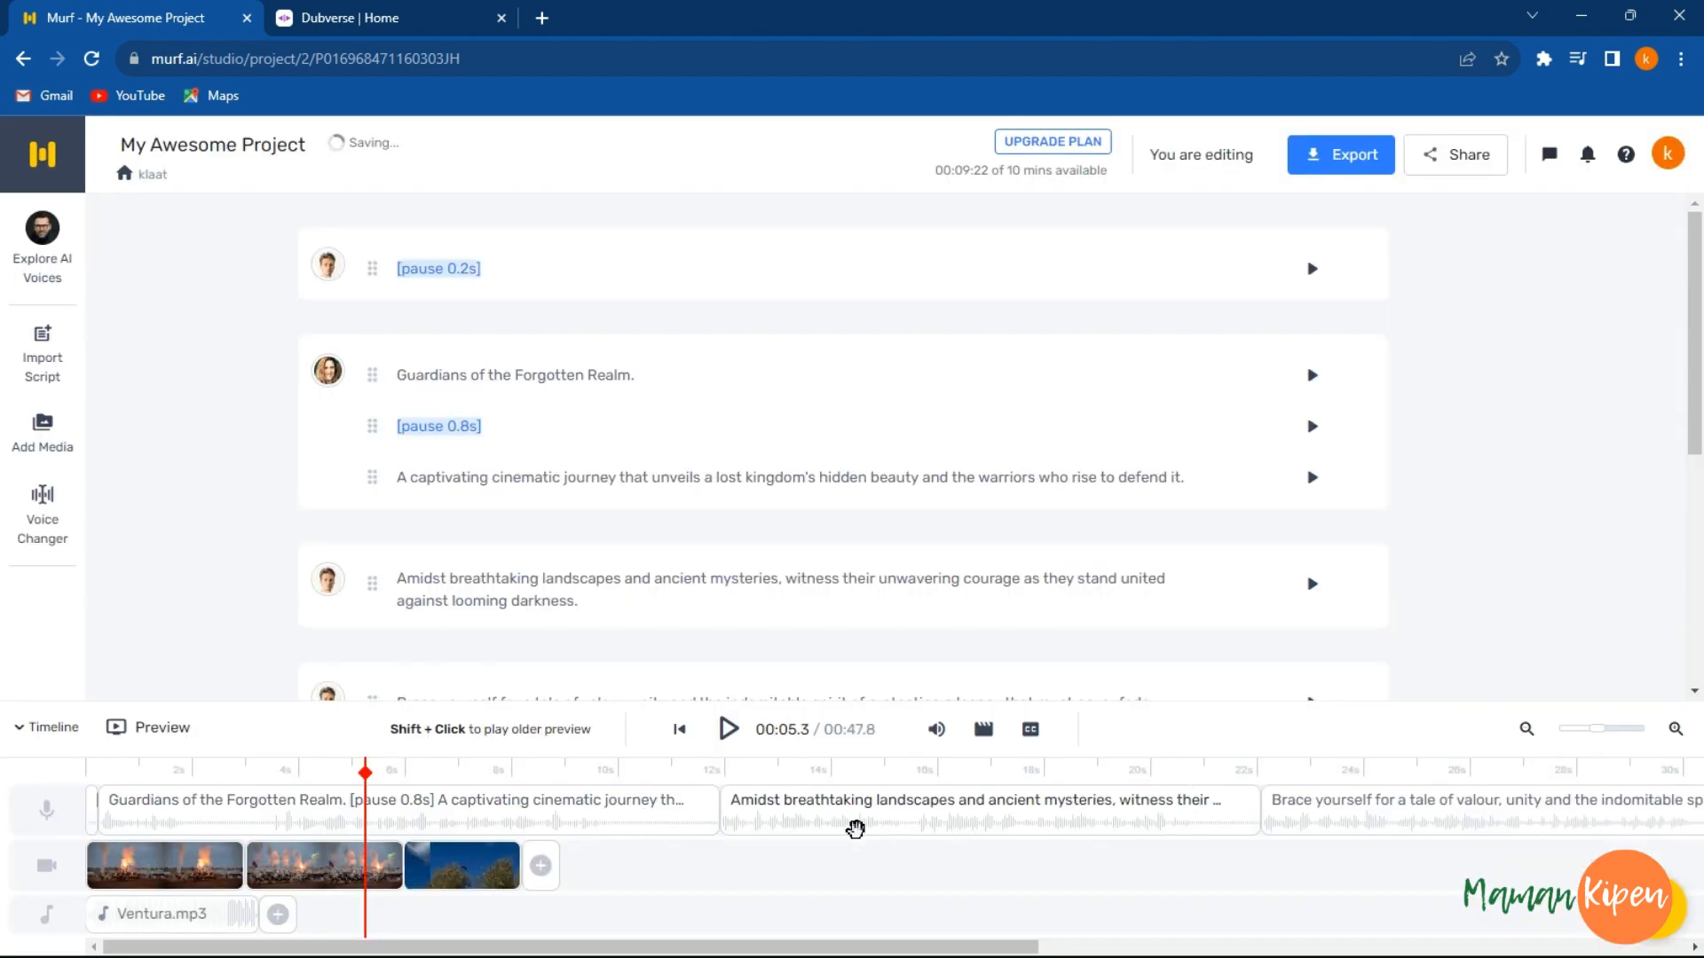
# Step: Delete the "Amidst breathtaking landscapes and ancient mysteries" voice block from the timeline
pyautogui.click(921, 818)
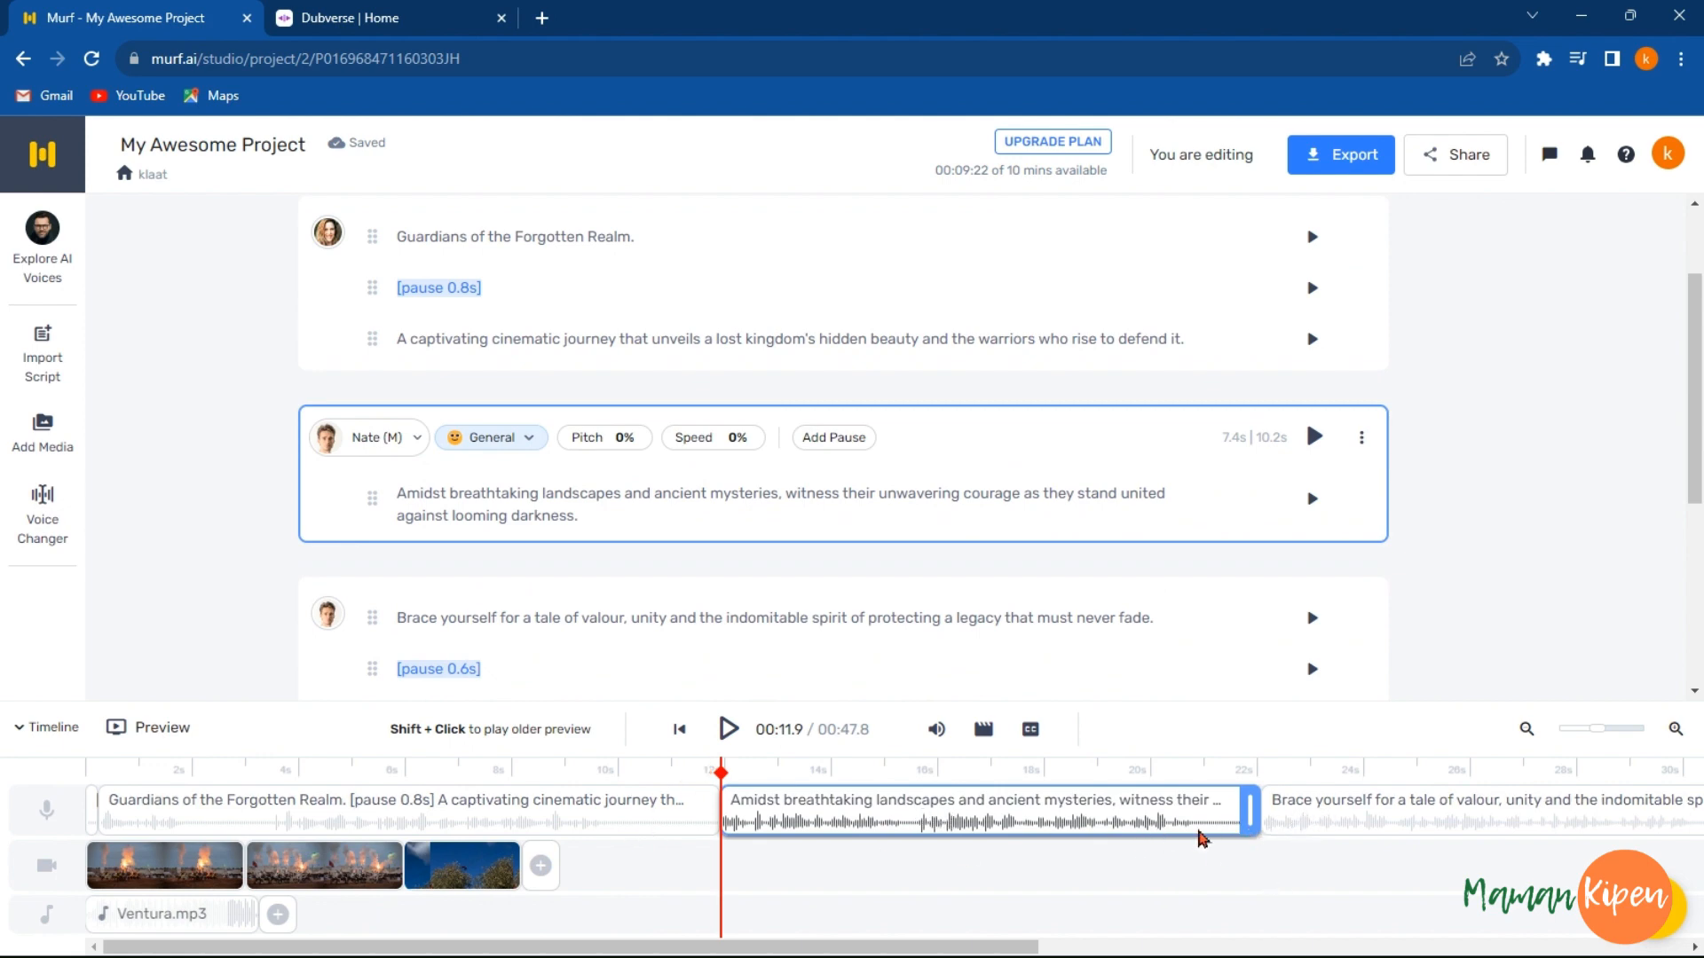
pyautogui.click(1271, 824)
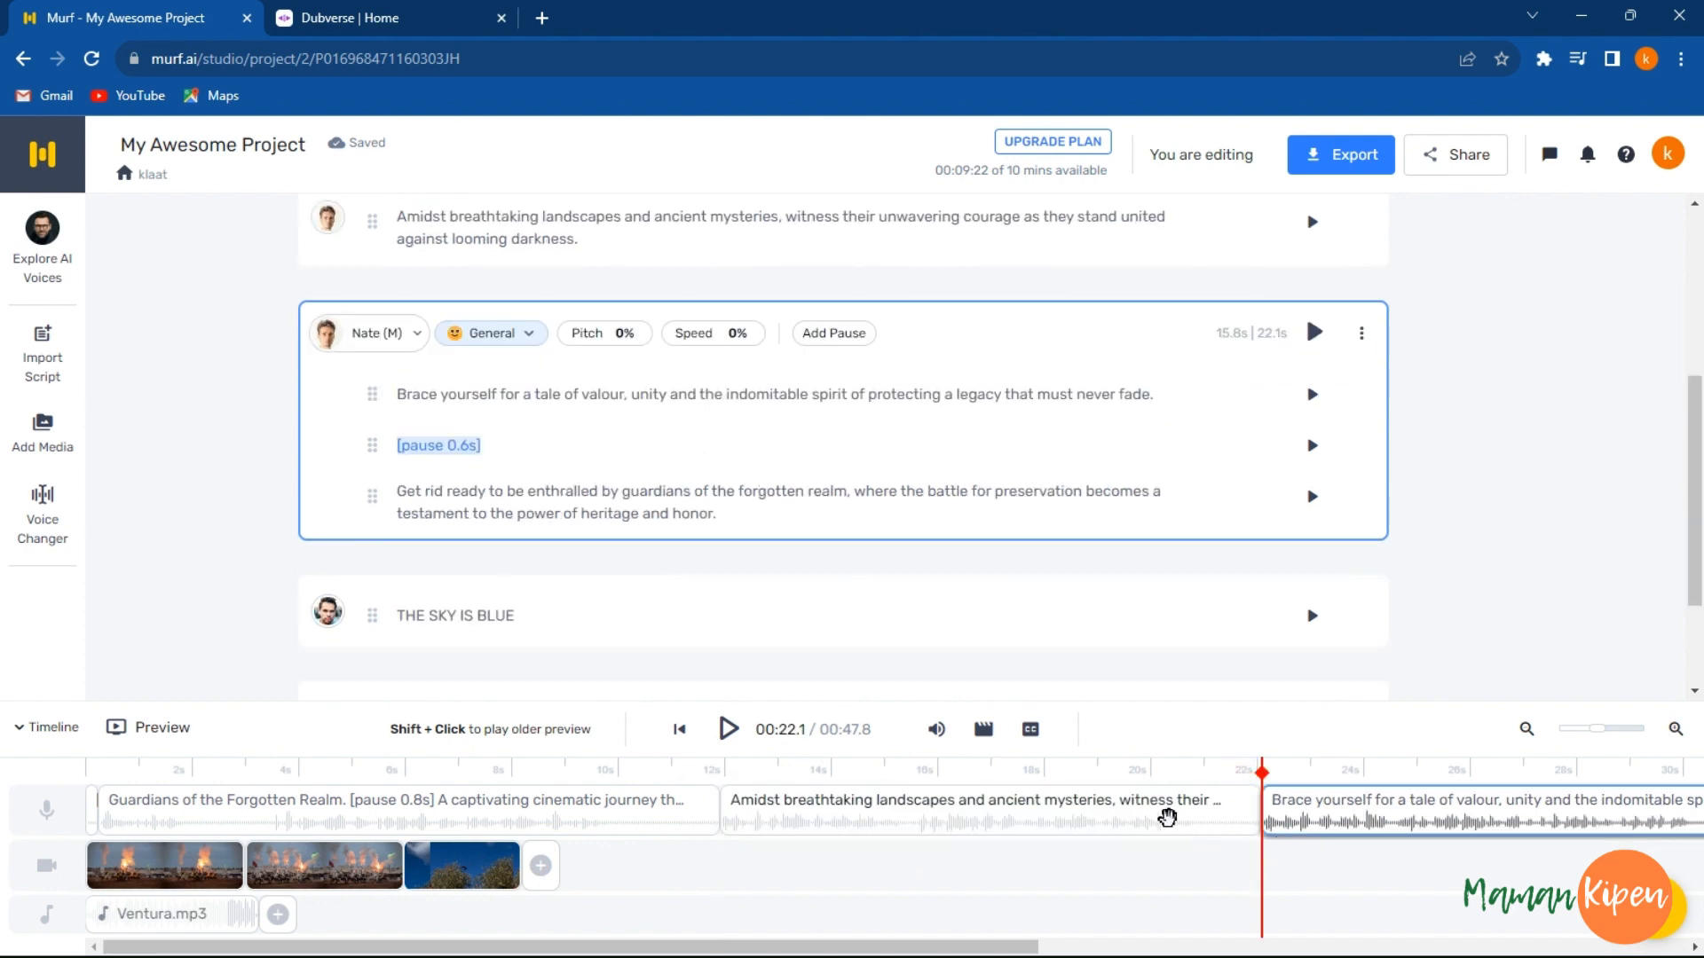
pyautogui.click(1162, 816)
pyautogui.rightClick(1152, 823)
pyautogui.click(1192, 924)
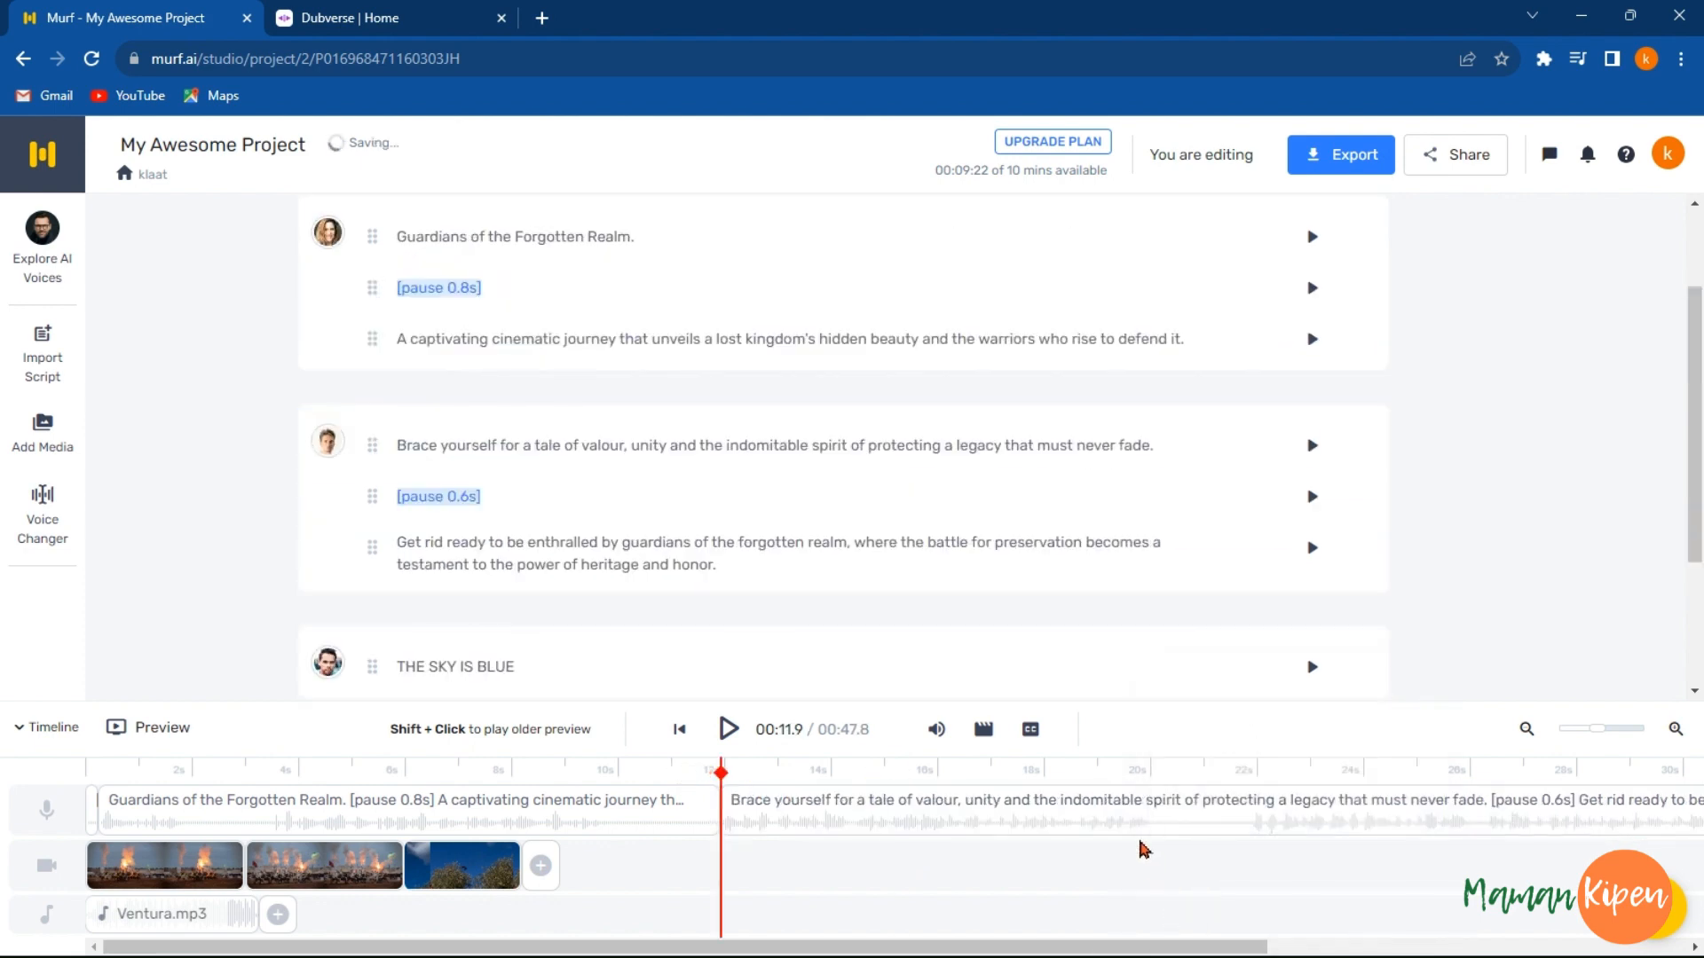
# Step: Delete the "Brace yourself for a tale of valour", "THE SKY IS BLUE" and "BONJOUR JE SUIS RENEE" voice blocks from the timeline
pyautogui.rightClick(1140, 821)
pyautogui.click(1192, 926)
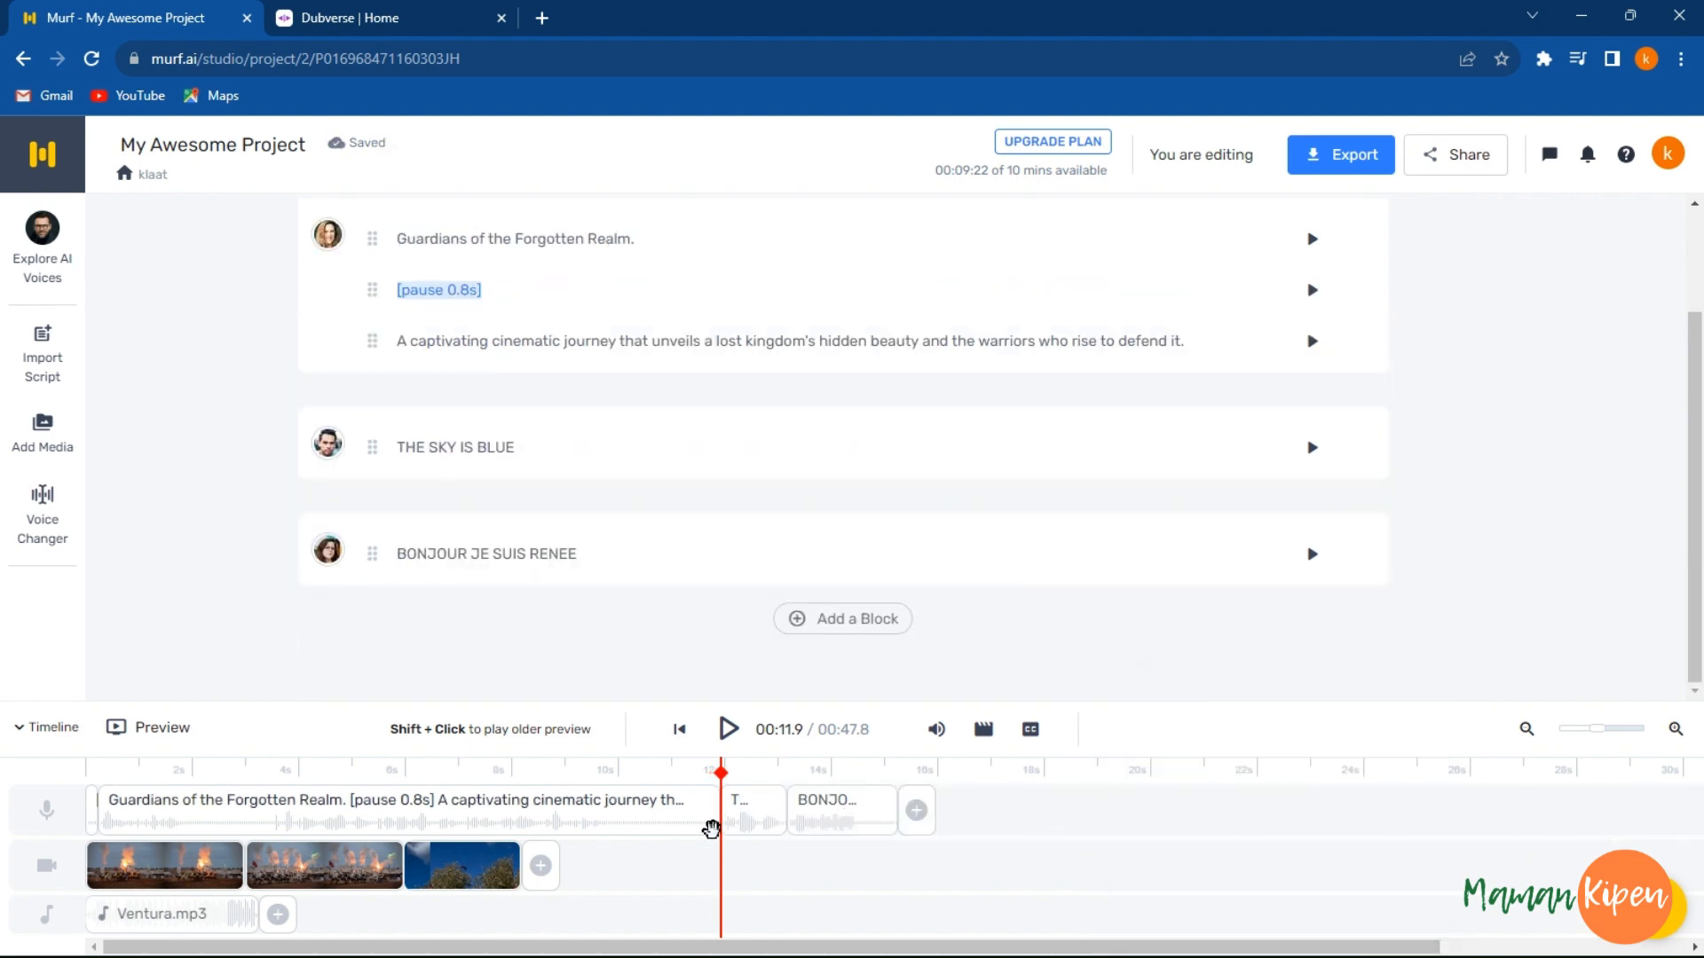
pyautogui.rightClick(745, 817)
pyautogui.click(825, 923)
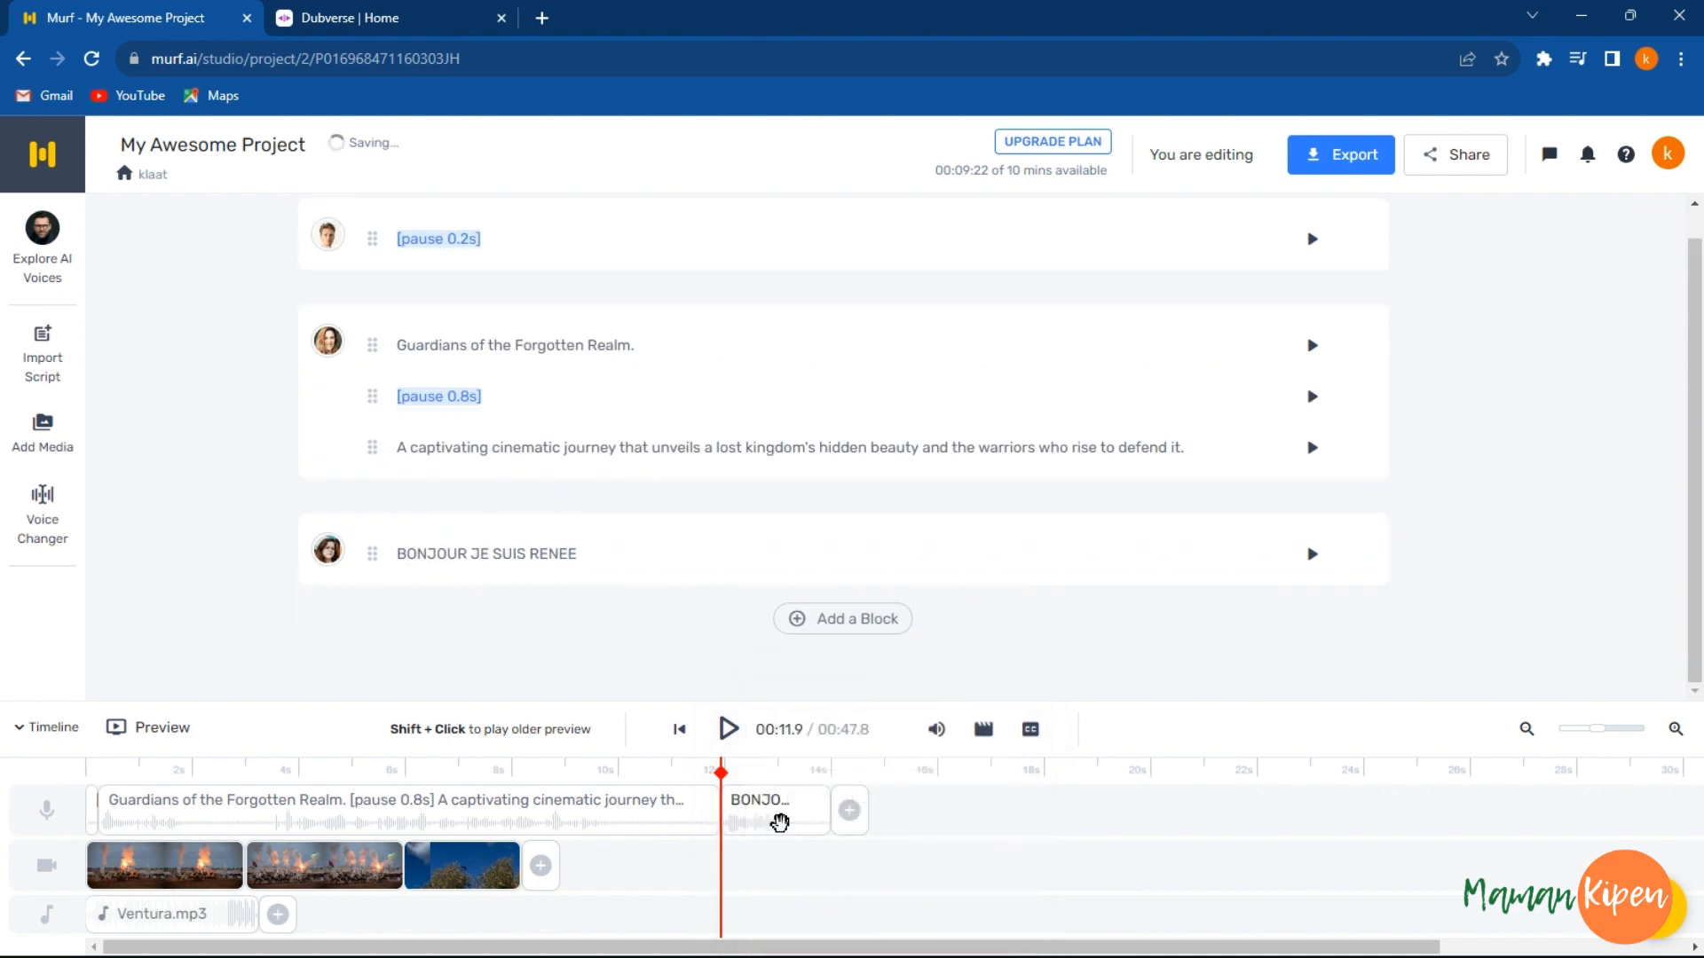
pyautogui.rightClick(779, 821)
pyautogui.click(803, 926)
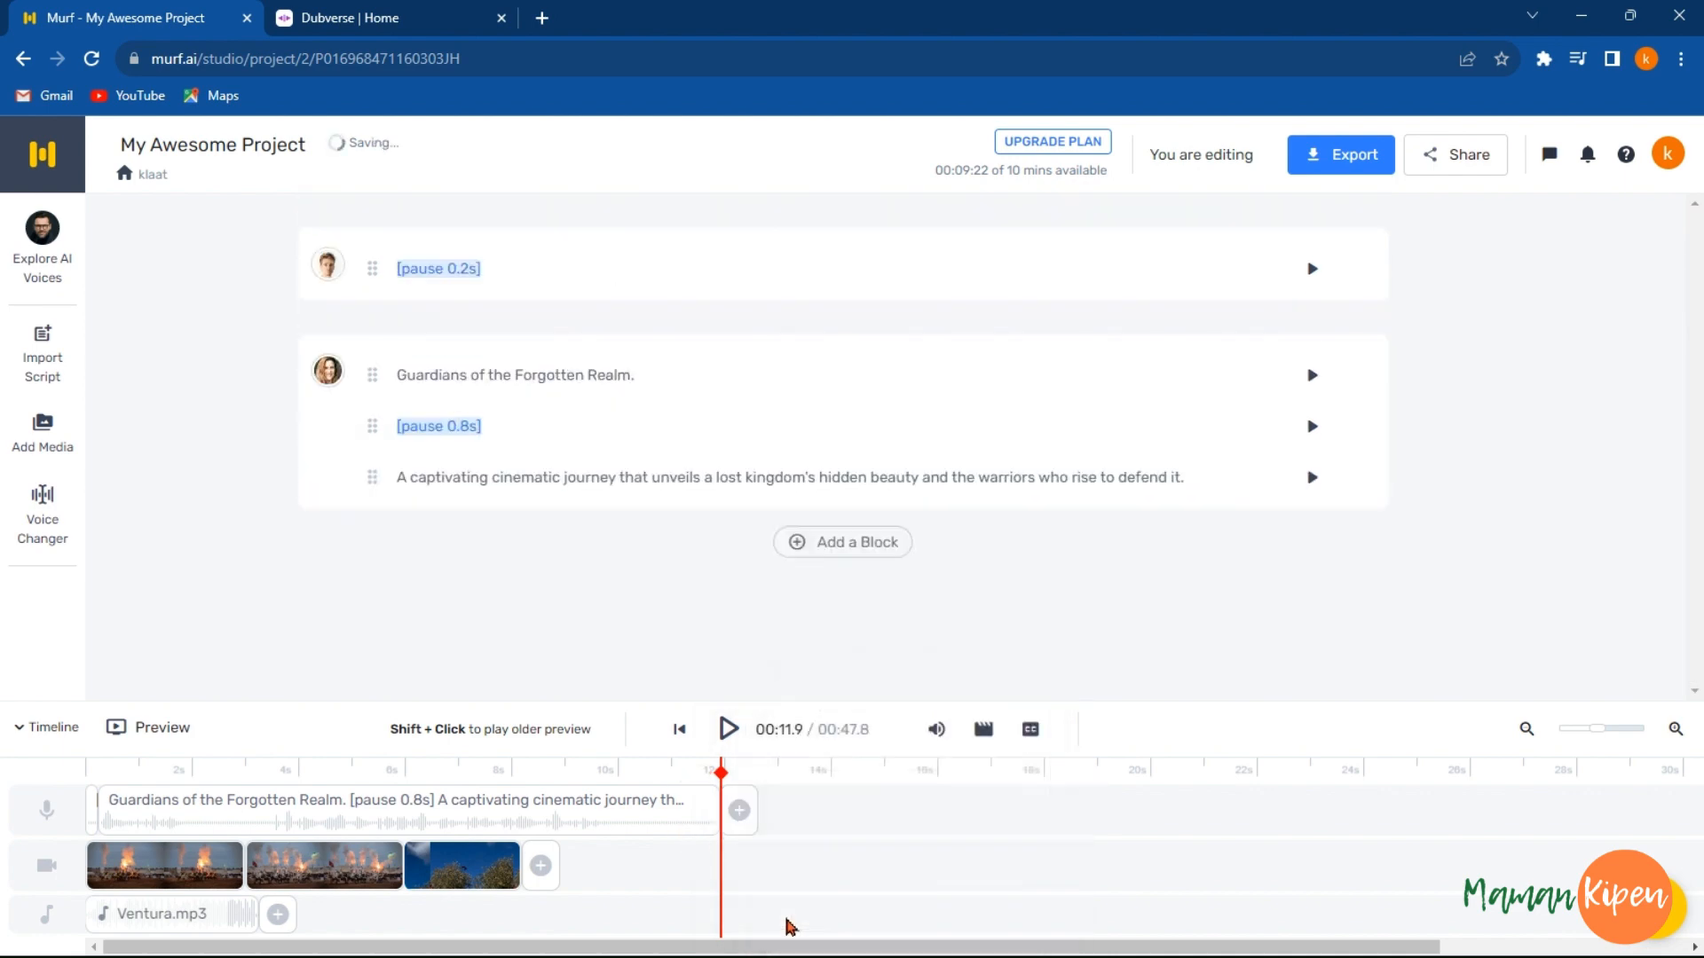
# Step: Shorten the "Guardians of the Forgotten Realm" voice block to 10.3 seconds and duplicate the blue-sky stock video clip at the end of the timeline
pyautogui.click(687, 814)
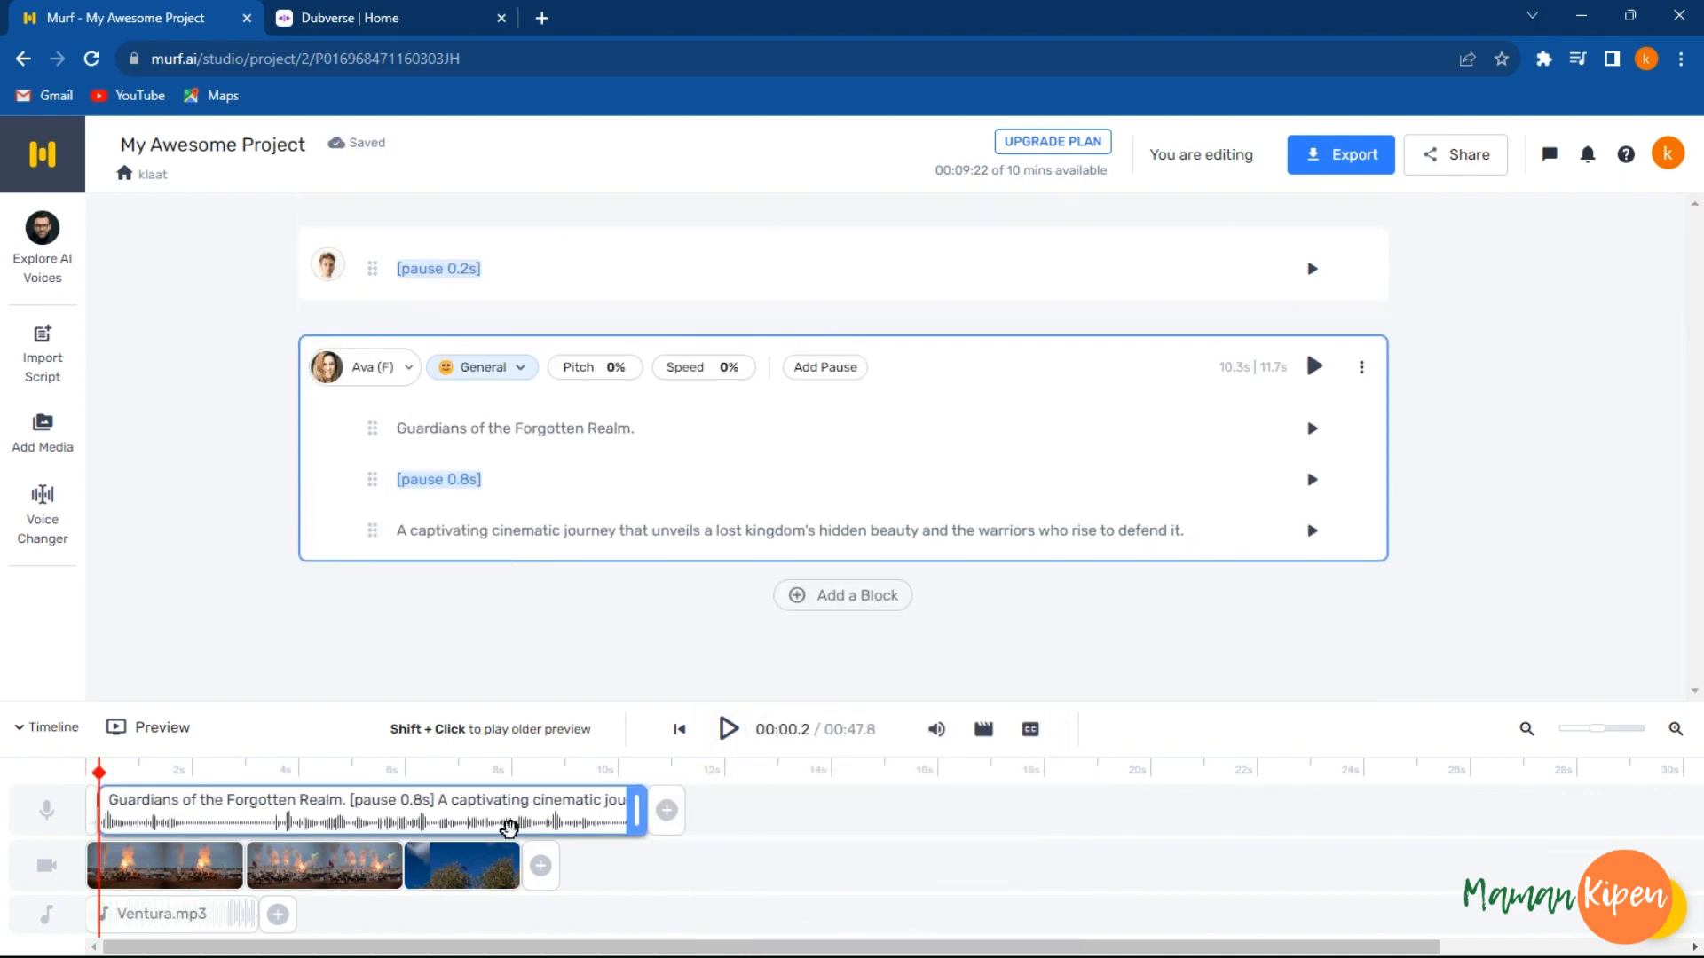
pyautogui.click(462, 870)
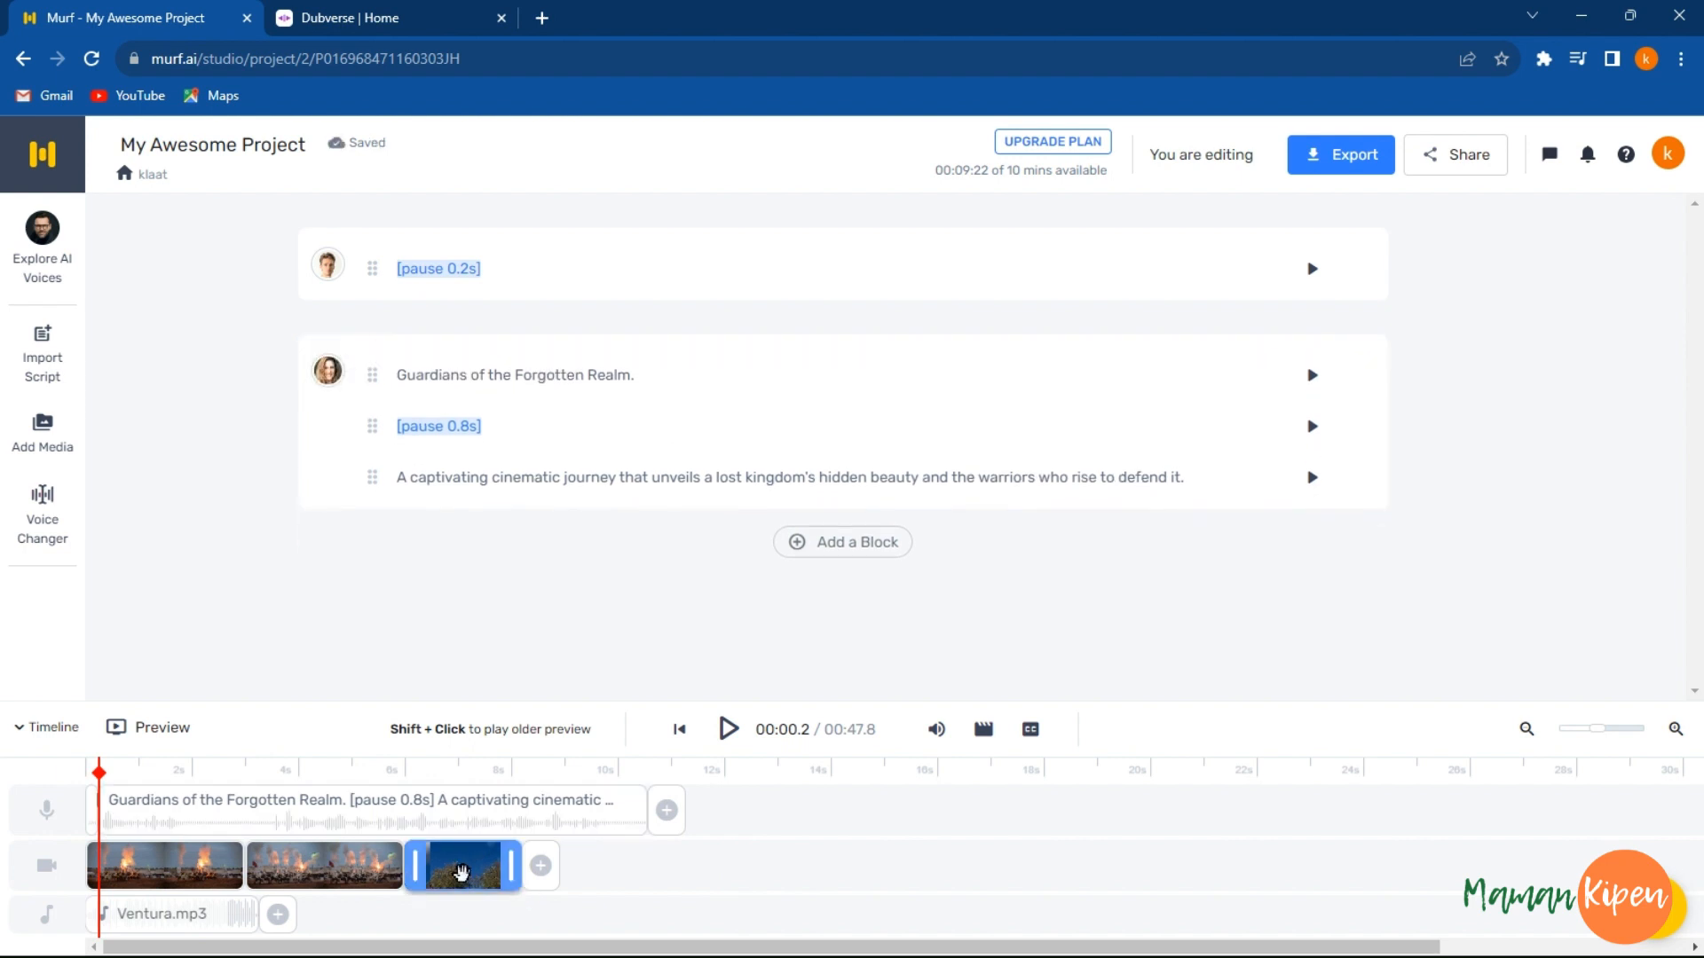
pyautogui.hotkey('ctrl', 'd')
pyautogui.press('Escape')
pyautogui.rightClick(479, 874)
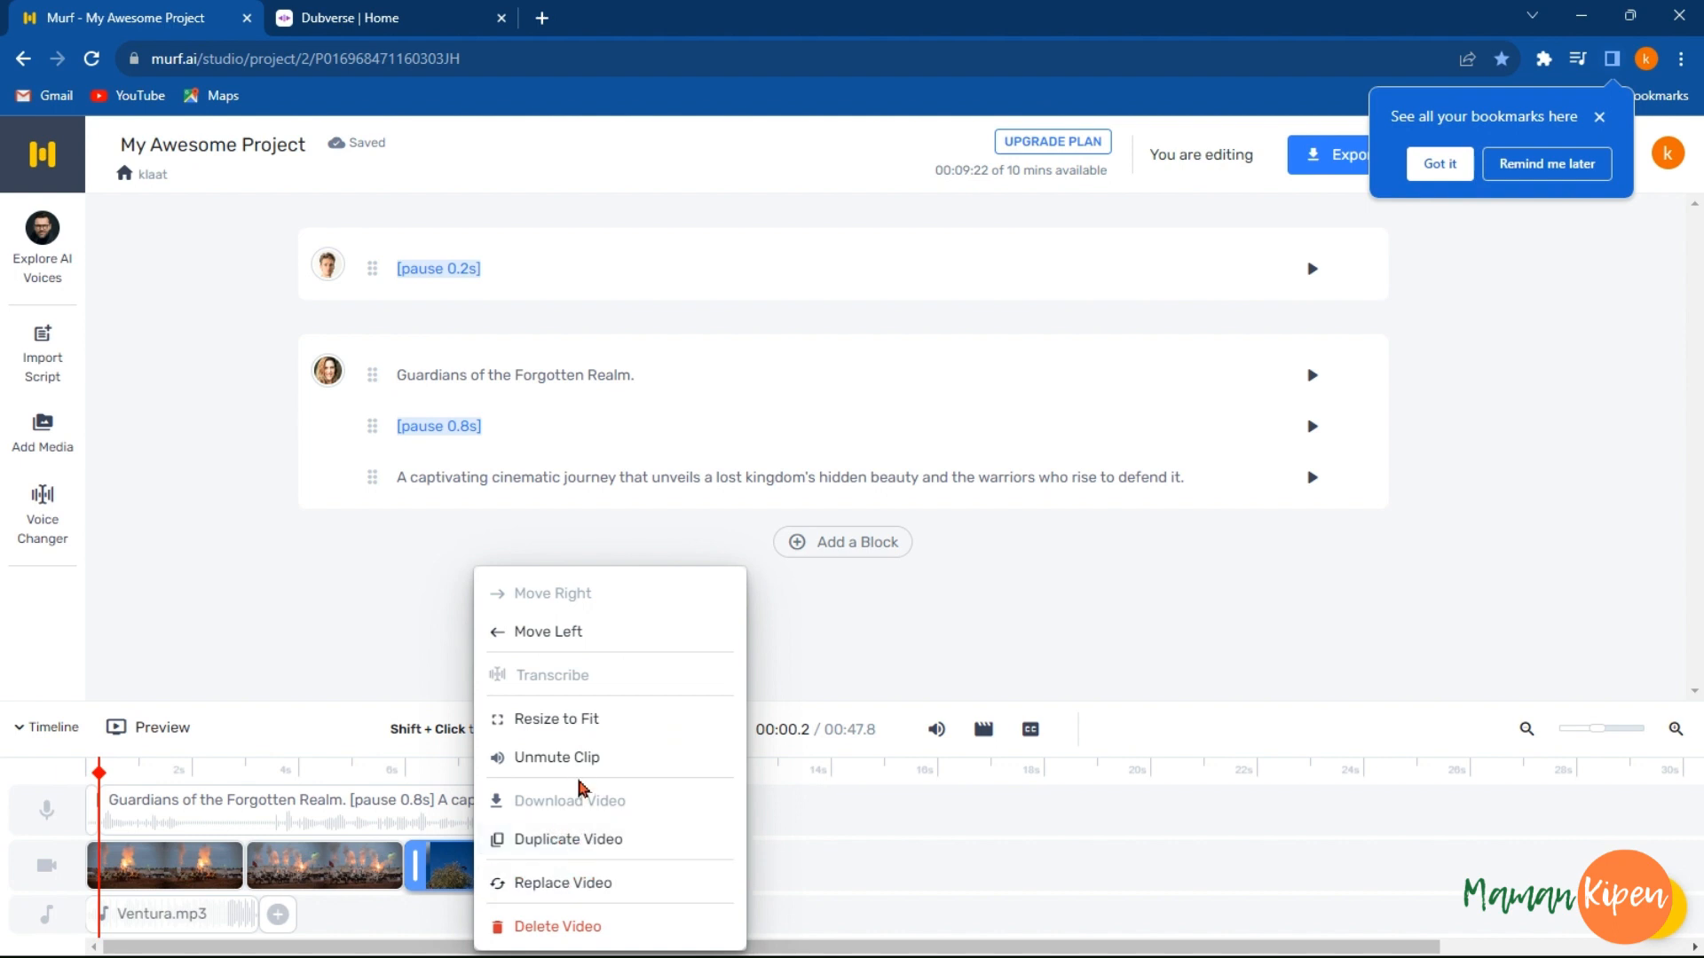
pyautogui.click(567, 839)
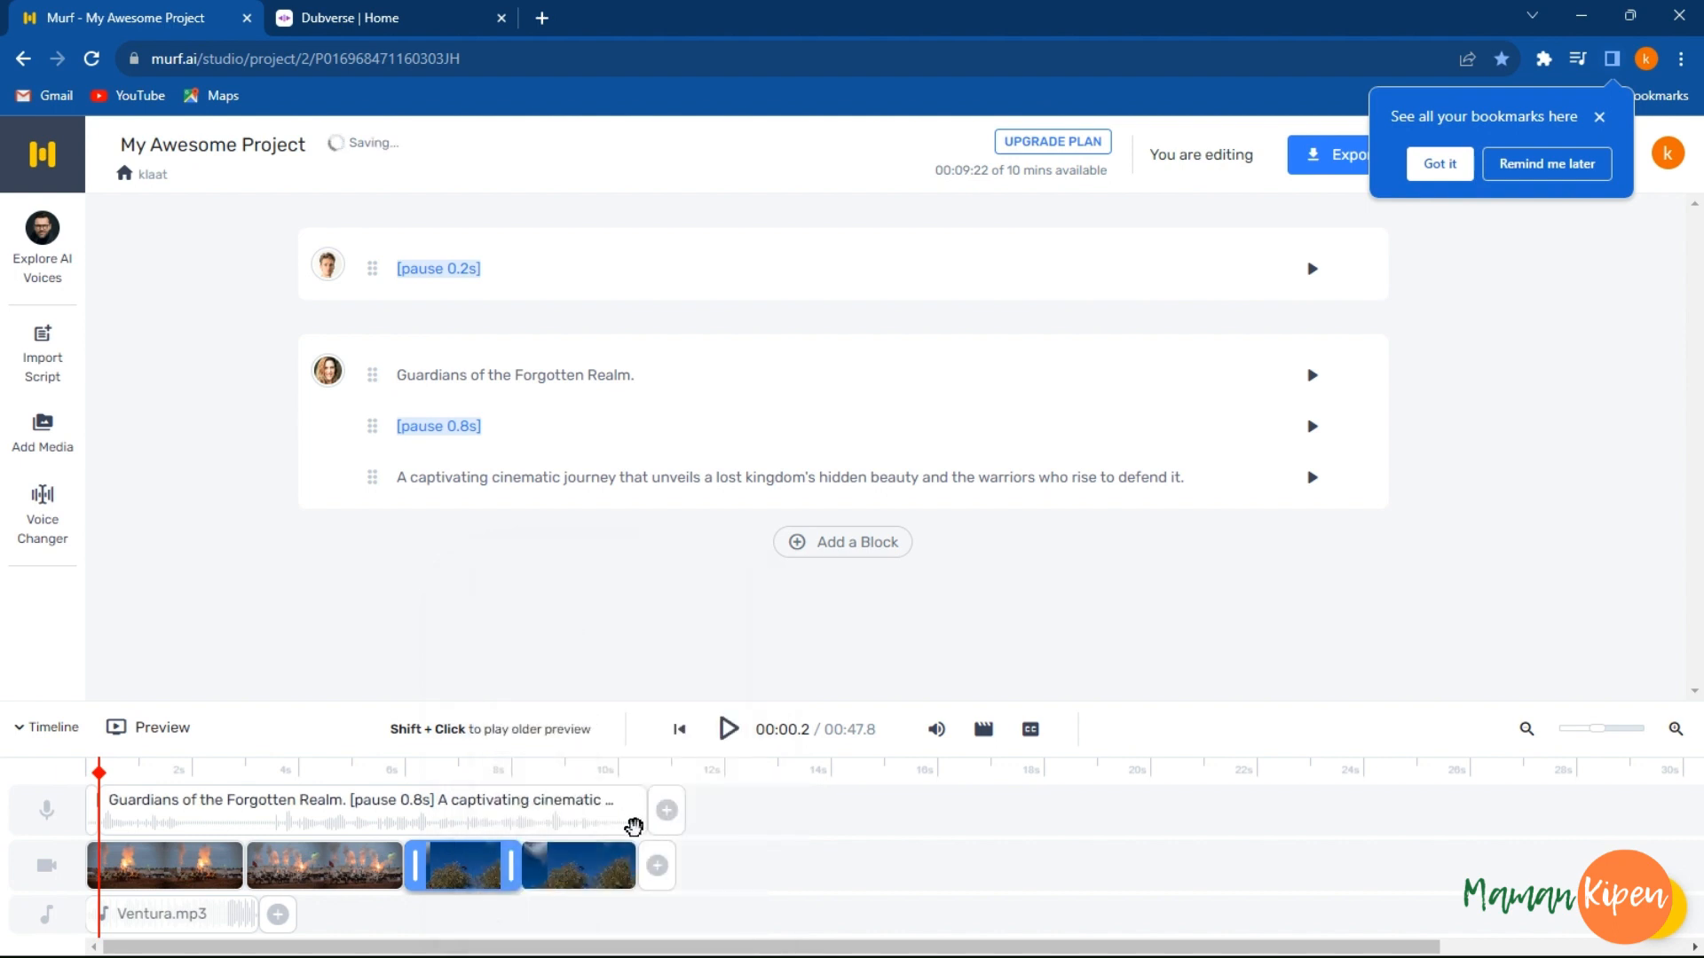
# Step: Show the video preview, build the updated project preview and play it through
pyautogui.click(124, 727)
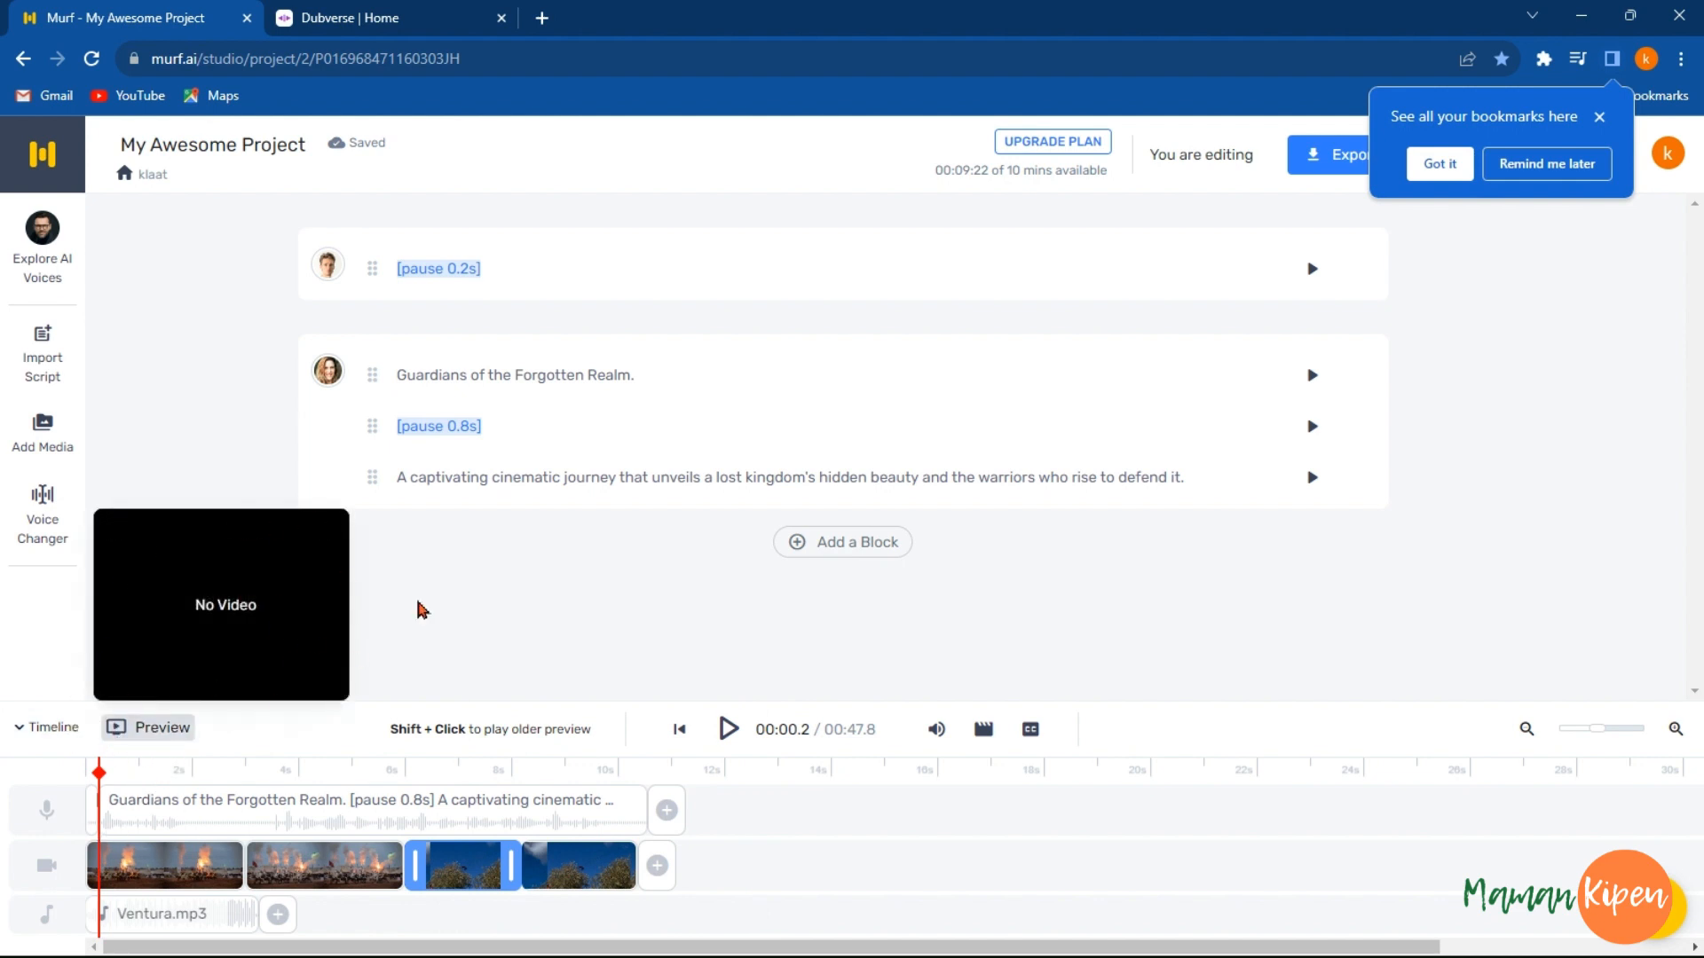
pyautogui.moveTo(187, 628)
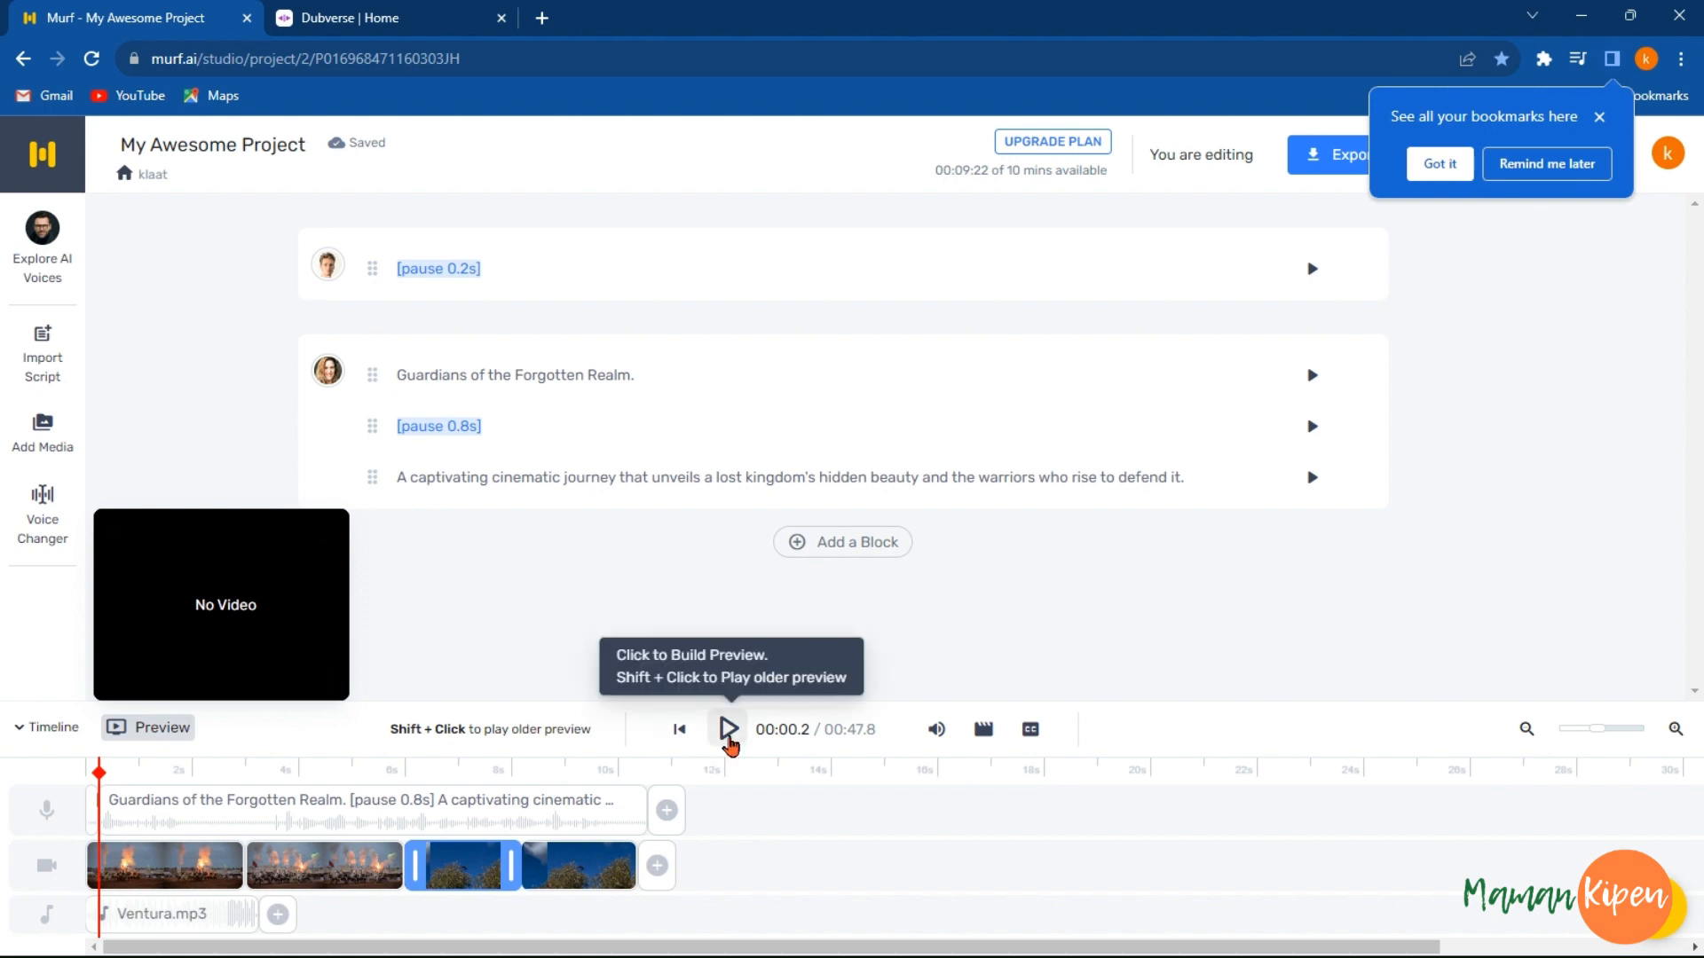
pyautogui.click(729, 731)
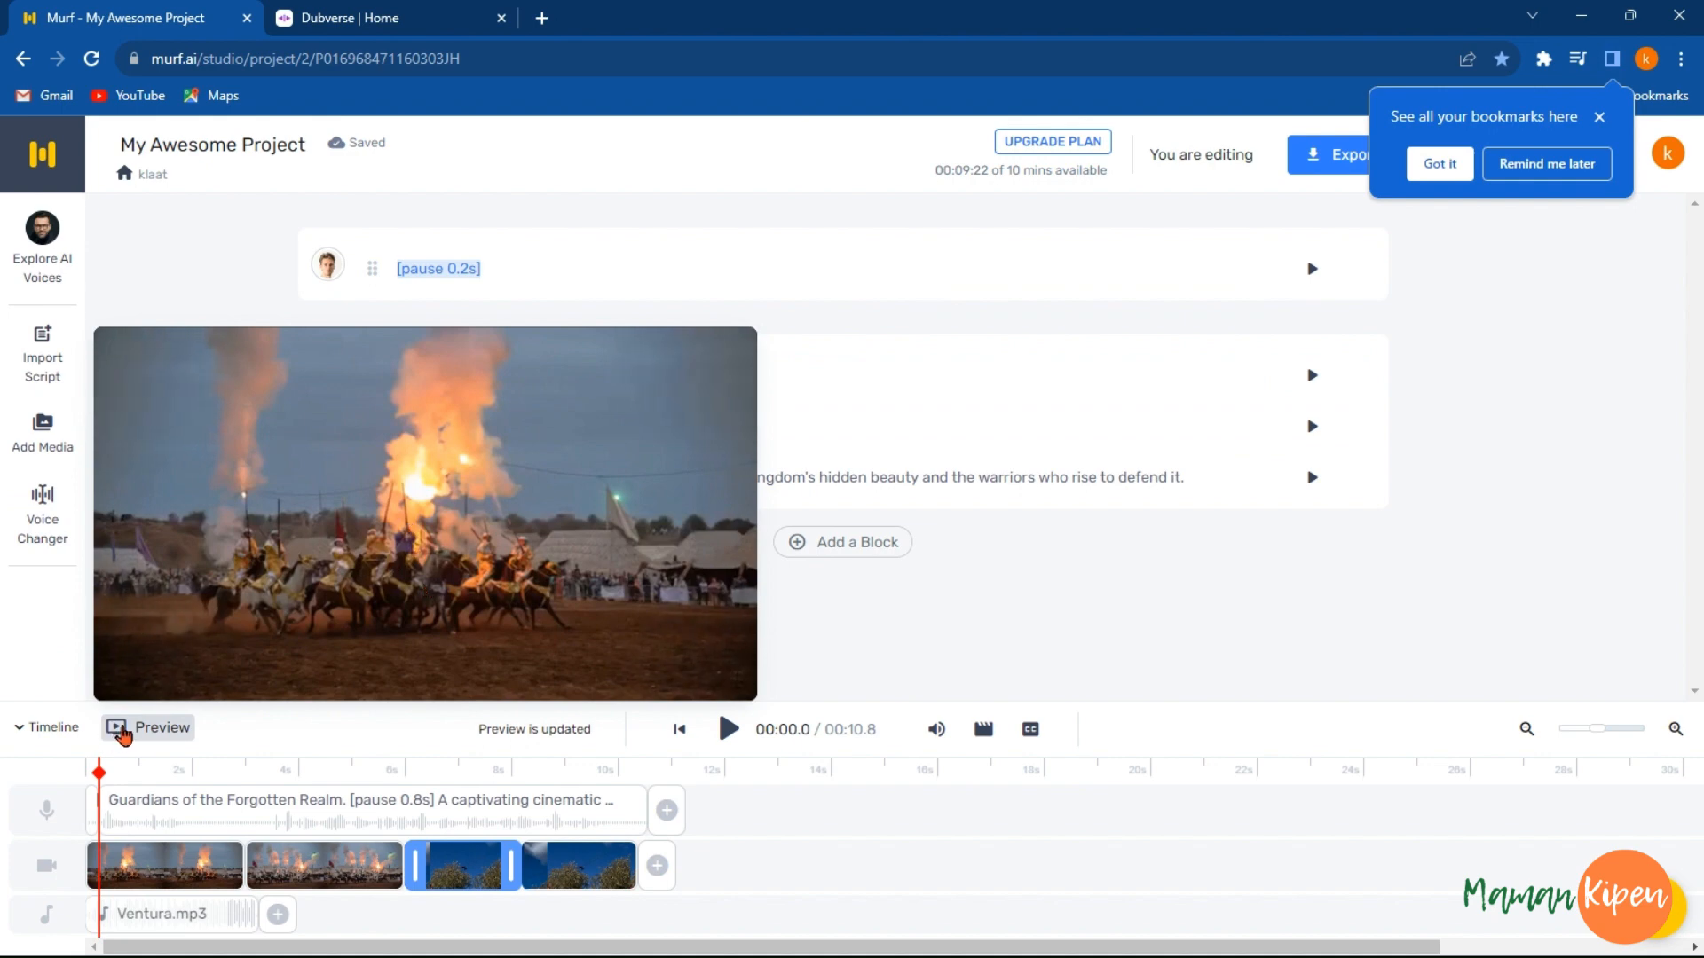
pyautogui.click(728, 729)
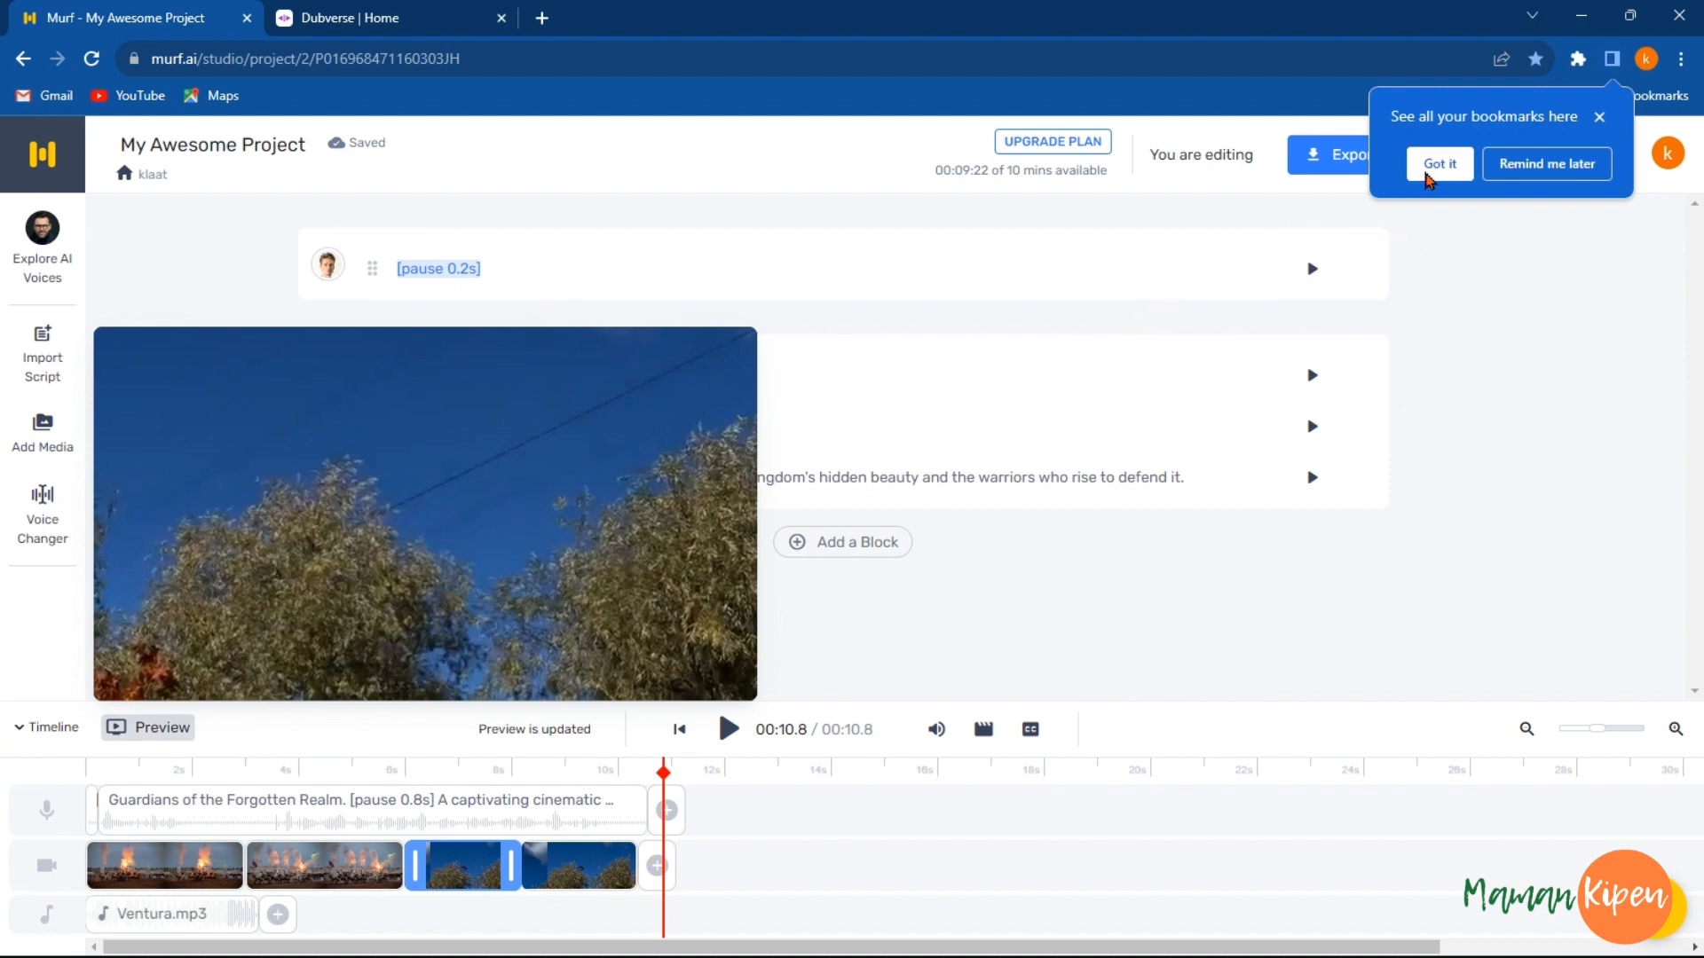
# Step: Set up an MP4 video export with subtitles and YouTube codes included, and open the plan upgrade page
pyautogui.click(1429, 171)
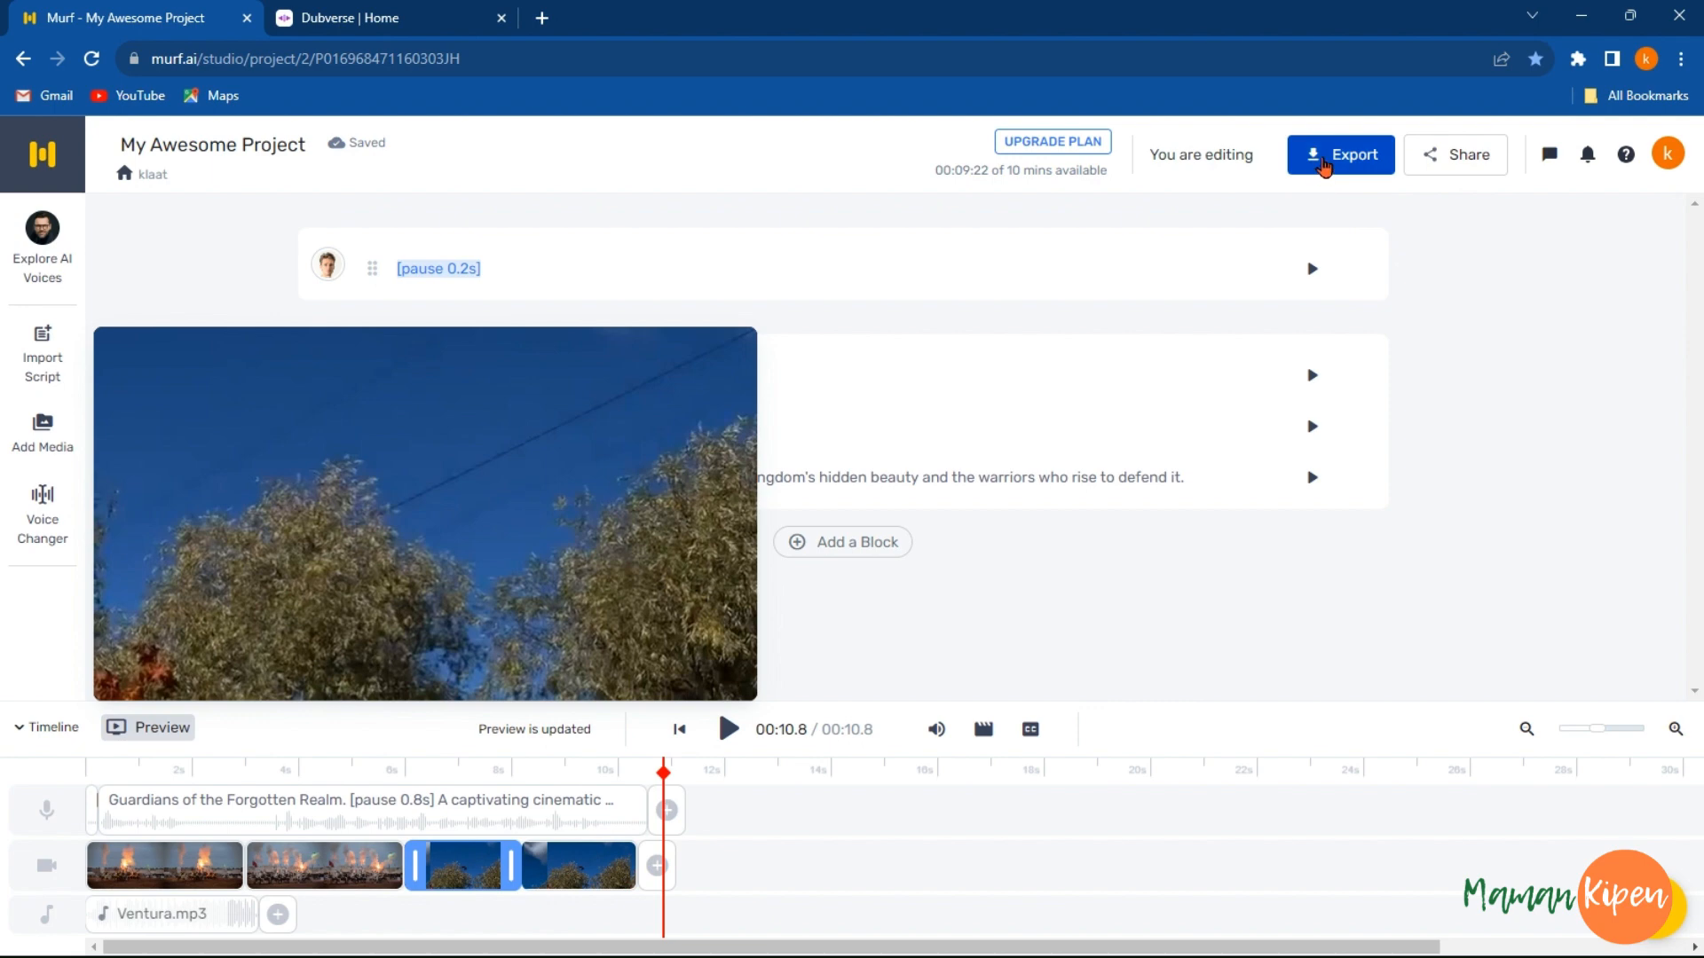
pyautogui.click(1326, 158)
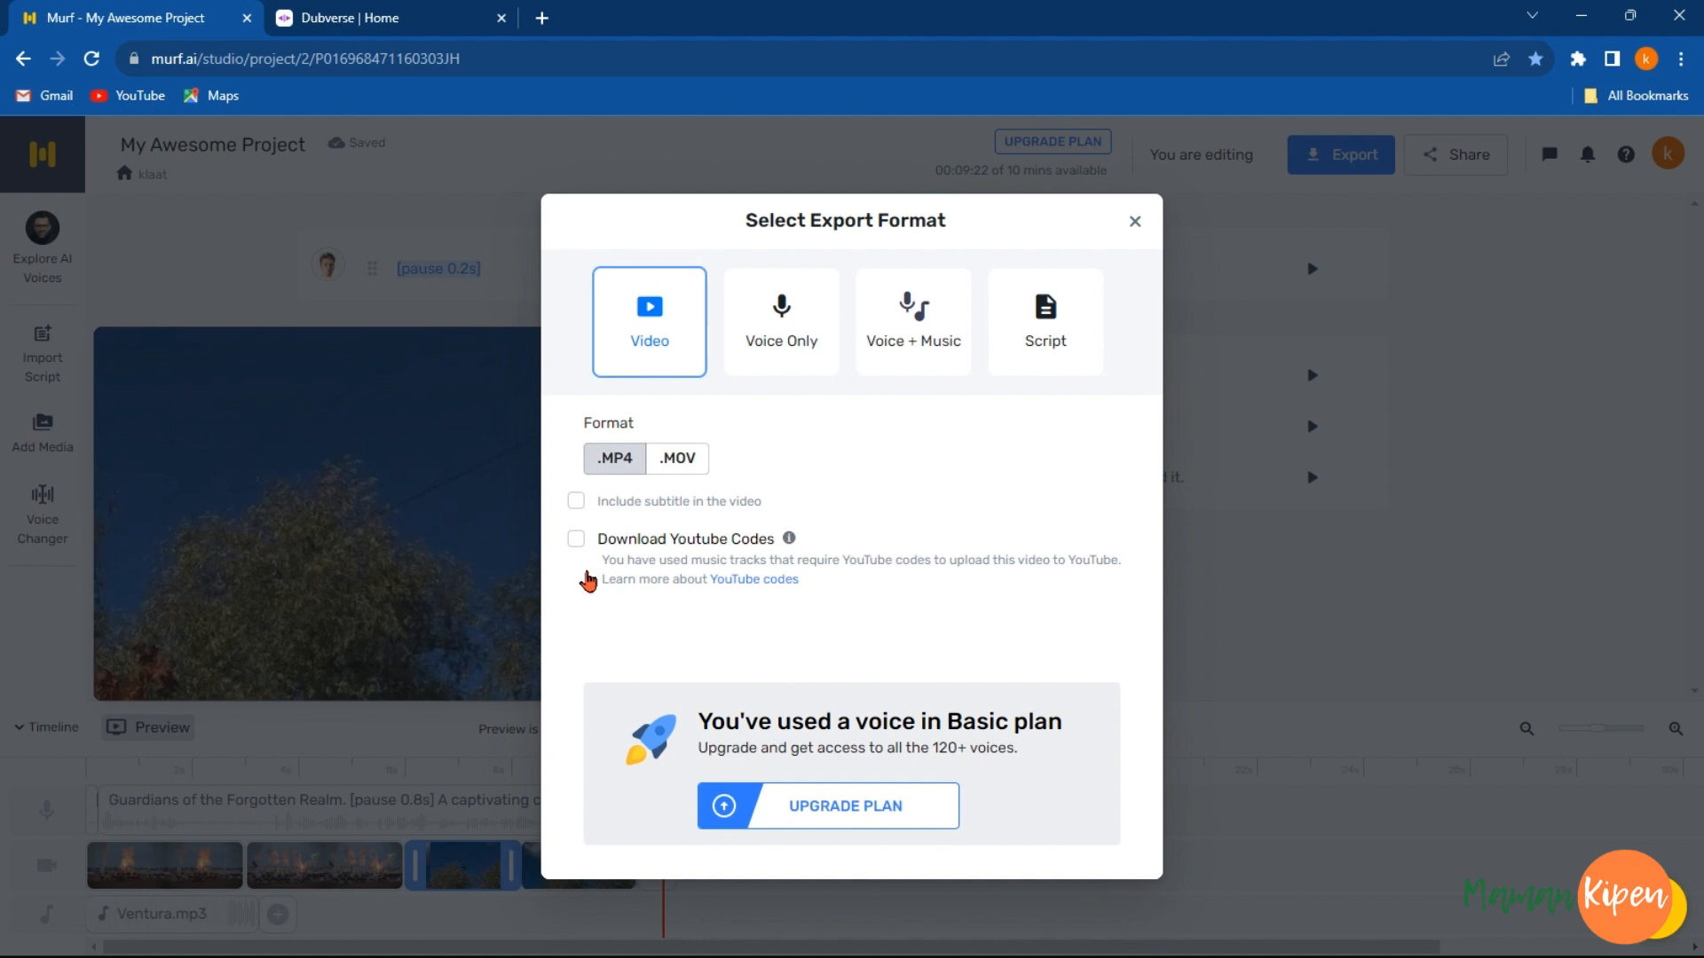
pyautogui.click(576, 539)
pyautogui.click(576, 501)
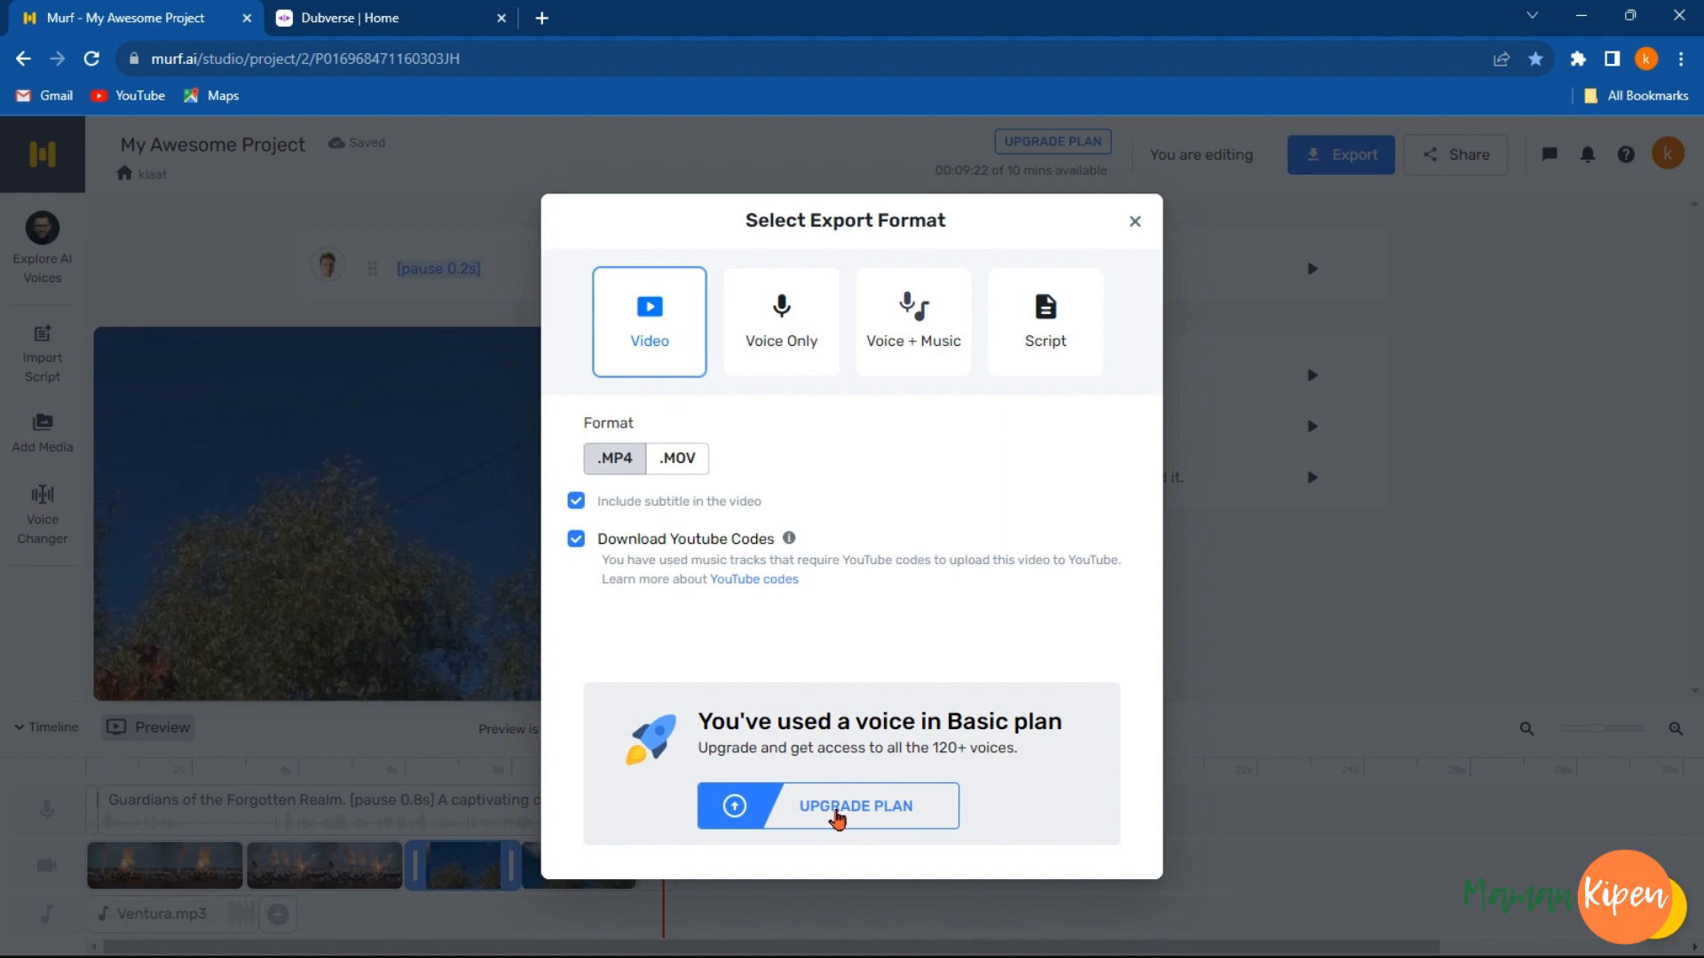
pyautogui.click(875, 809)
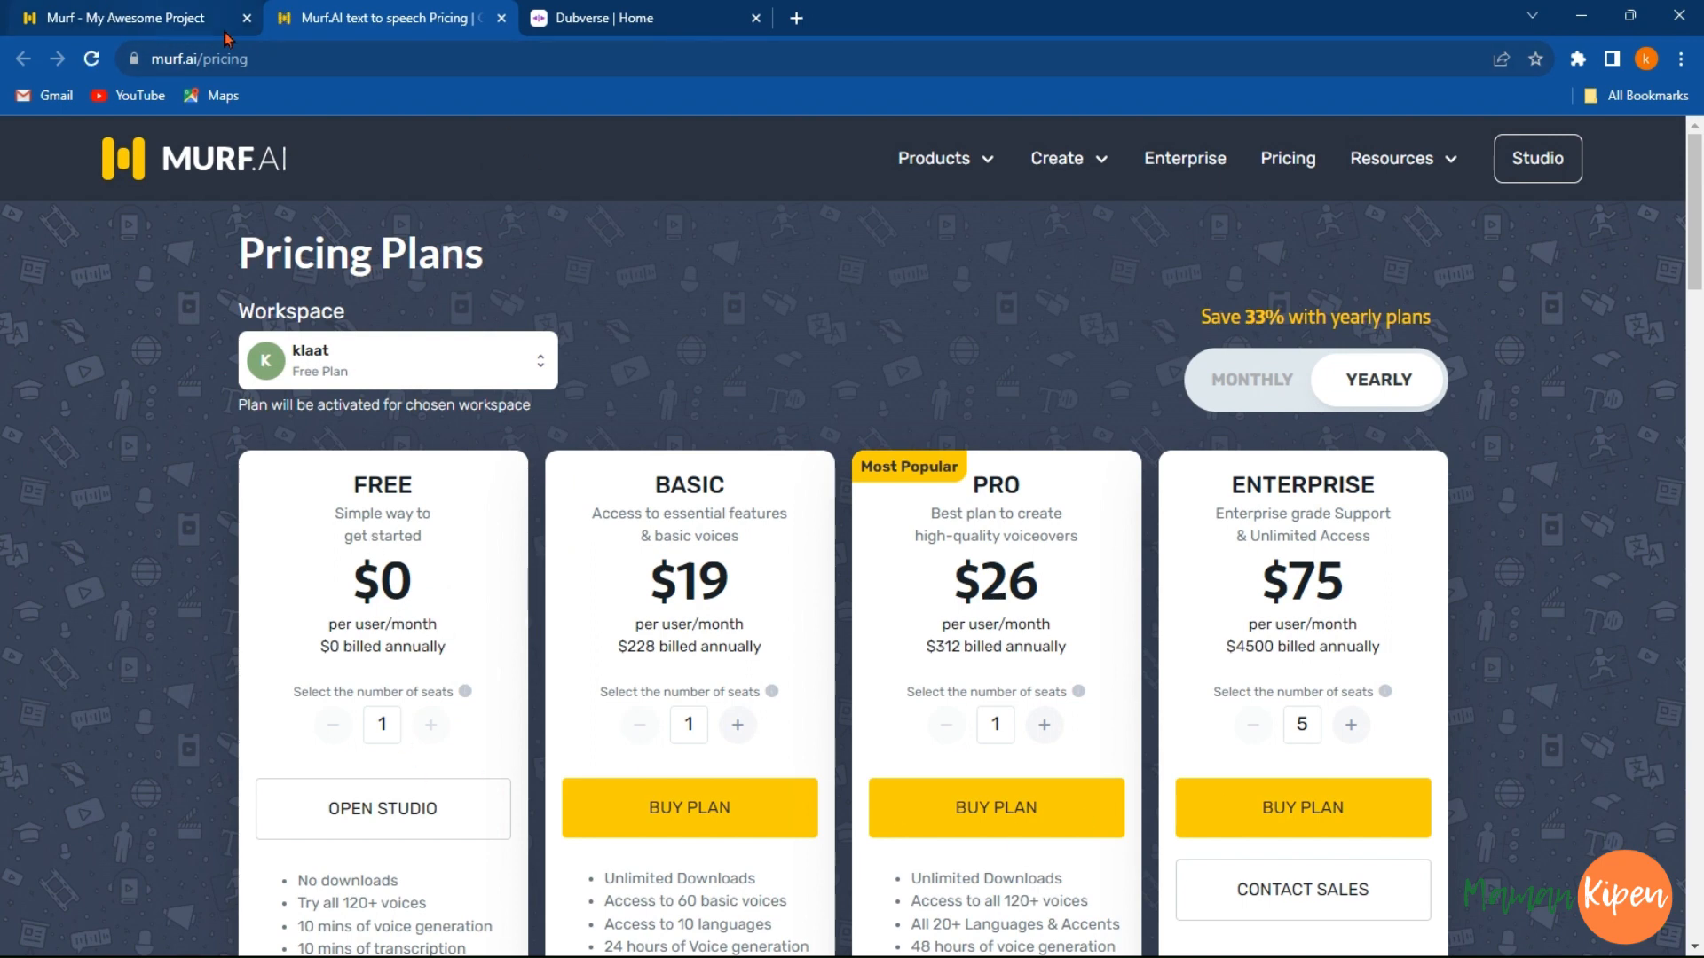
# Step: Switch to Dubverse and close the floating video player window
pyautogui.click(615, 16)
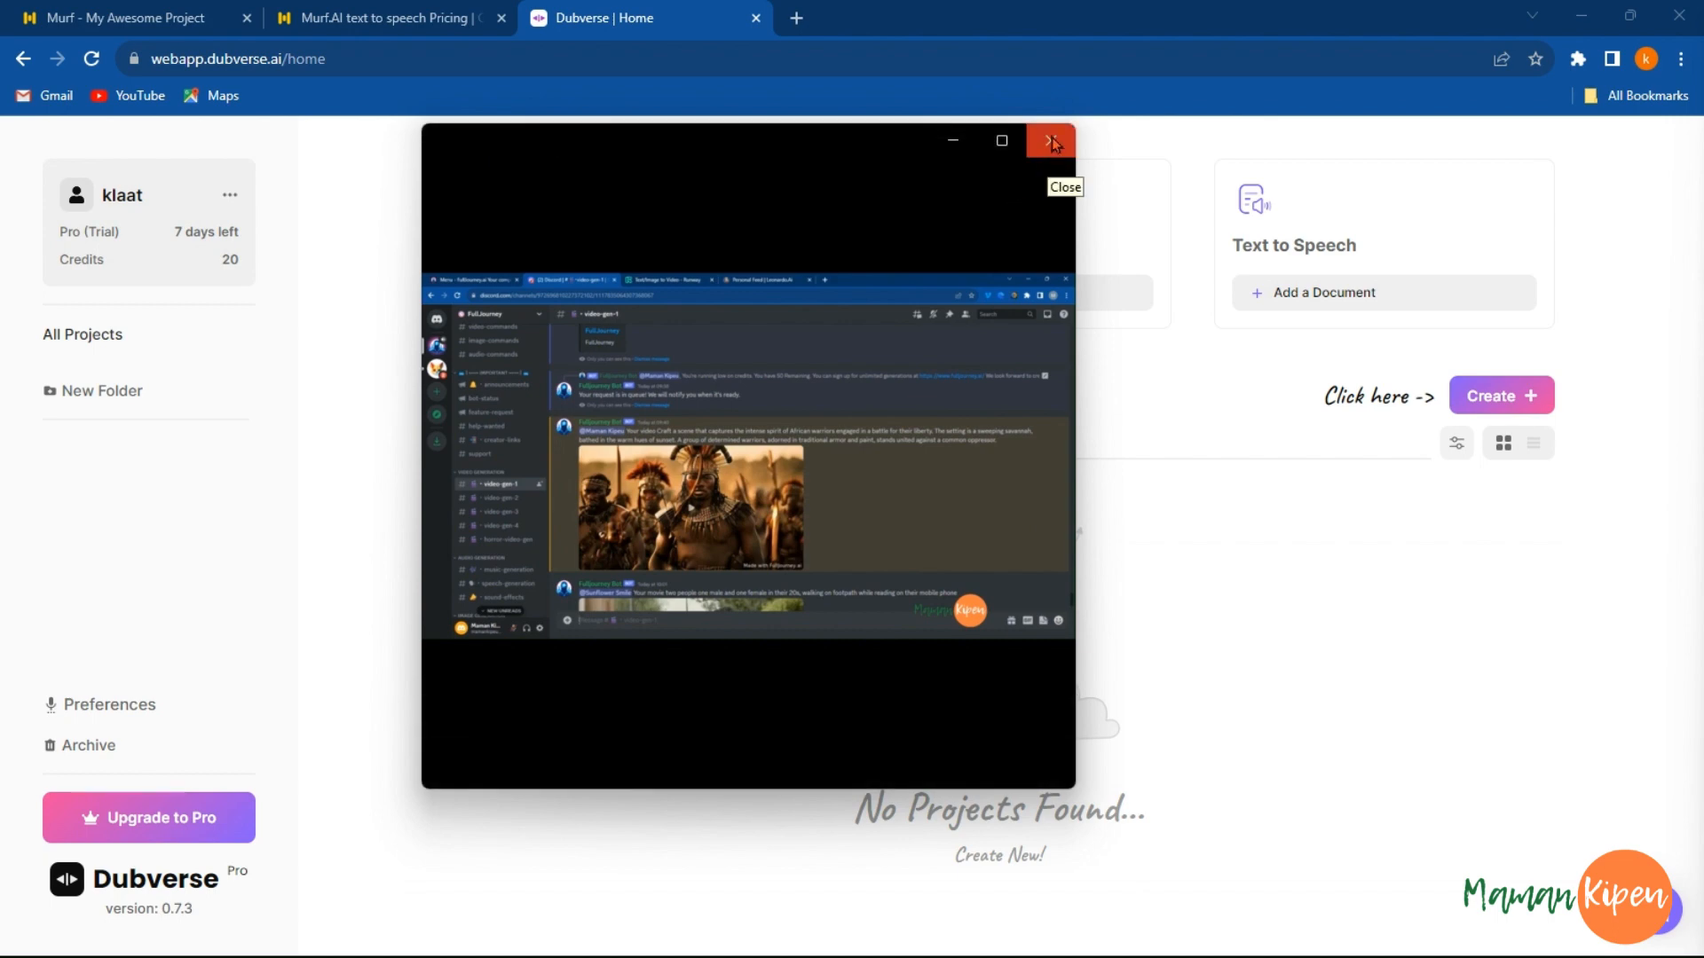
pyautogui.click(1054, 144)
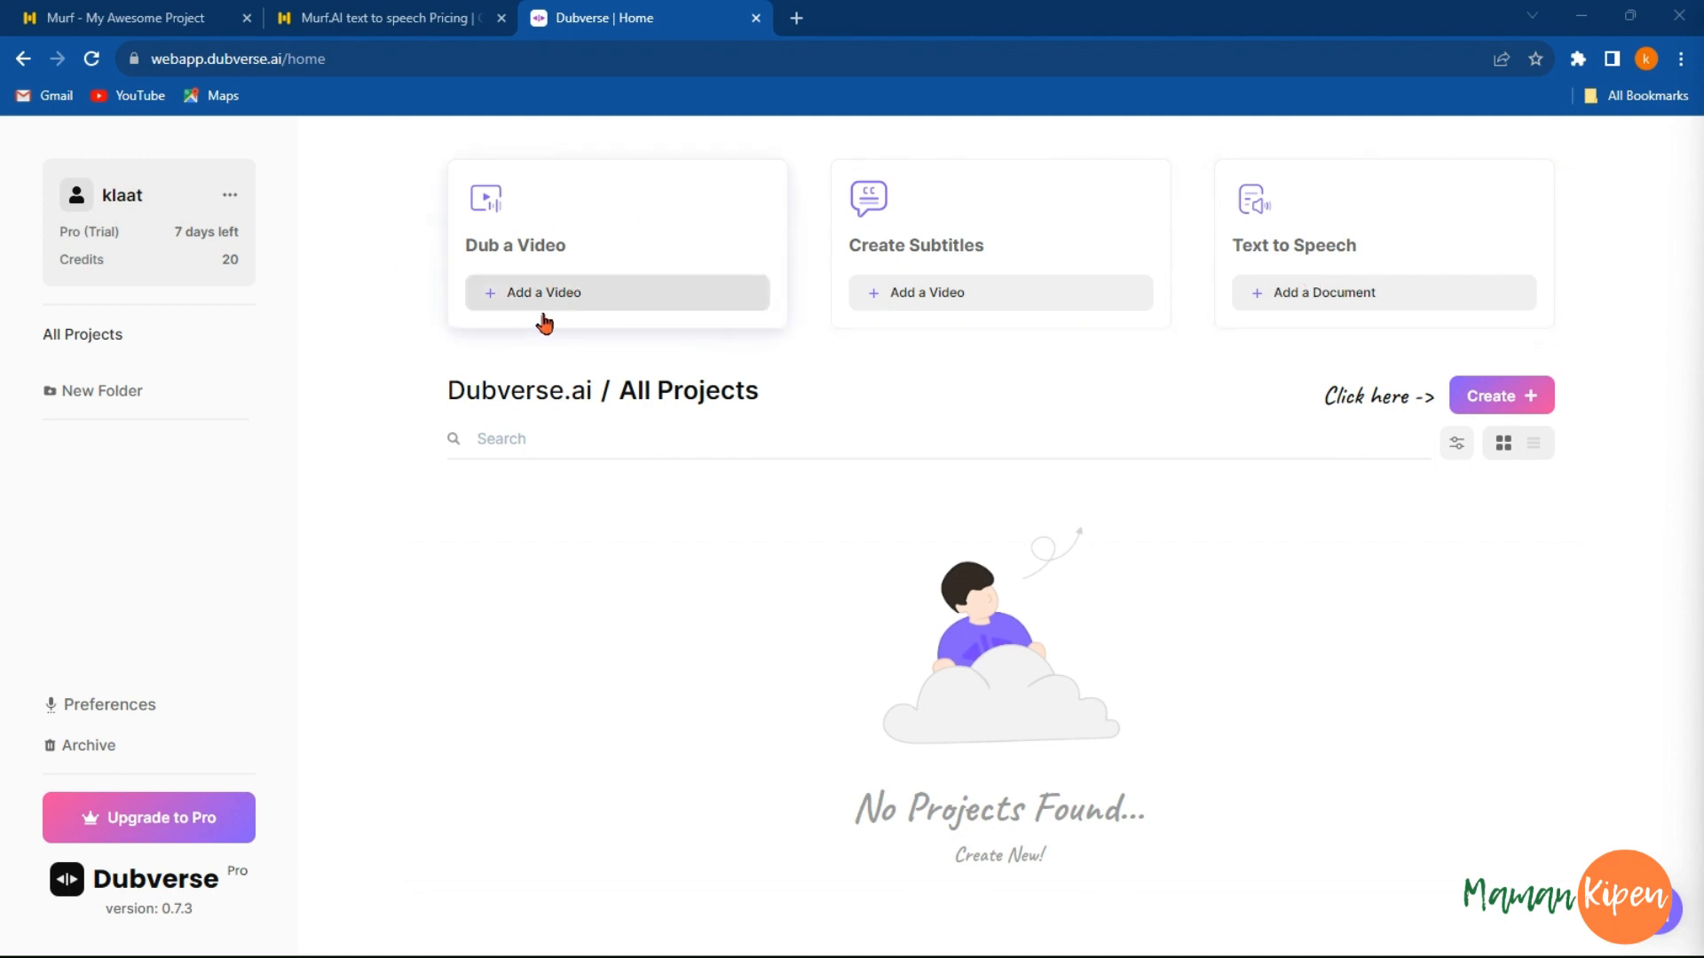
# Step: Start a new video dubbing project to examine its video source options, and close it without importing anything
pyautogui.click(528, 295)
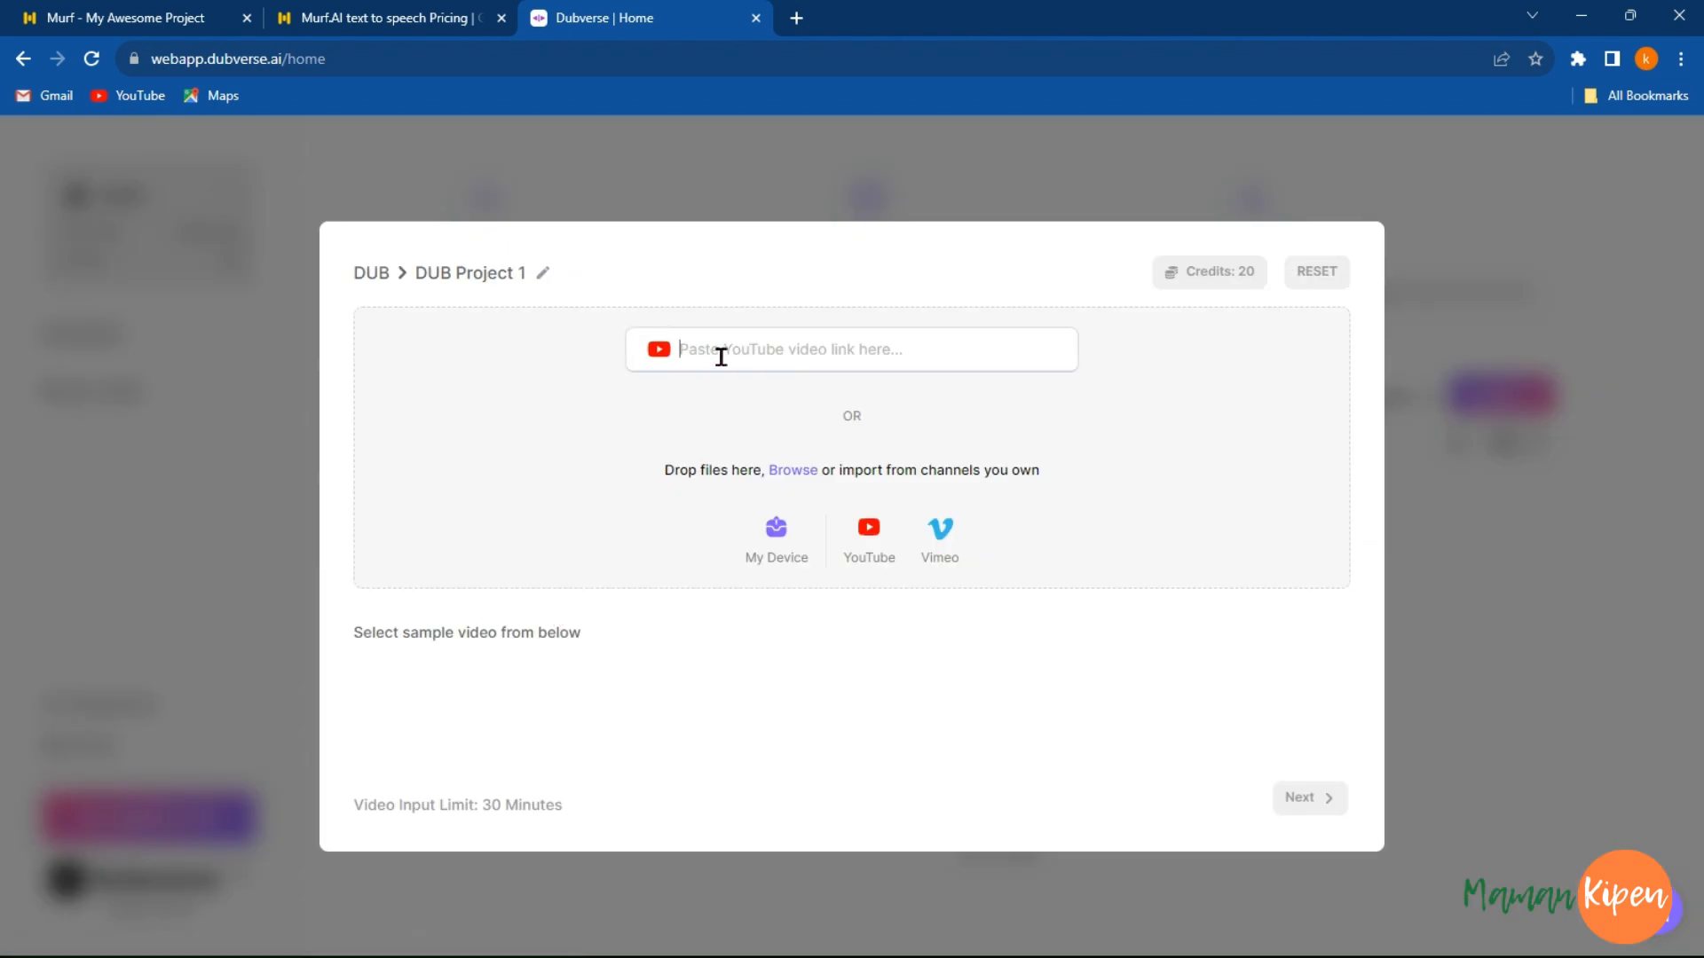
pyautogui.click(977, 352)
pyautogui.click(1541, 672)
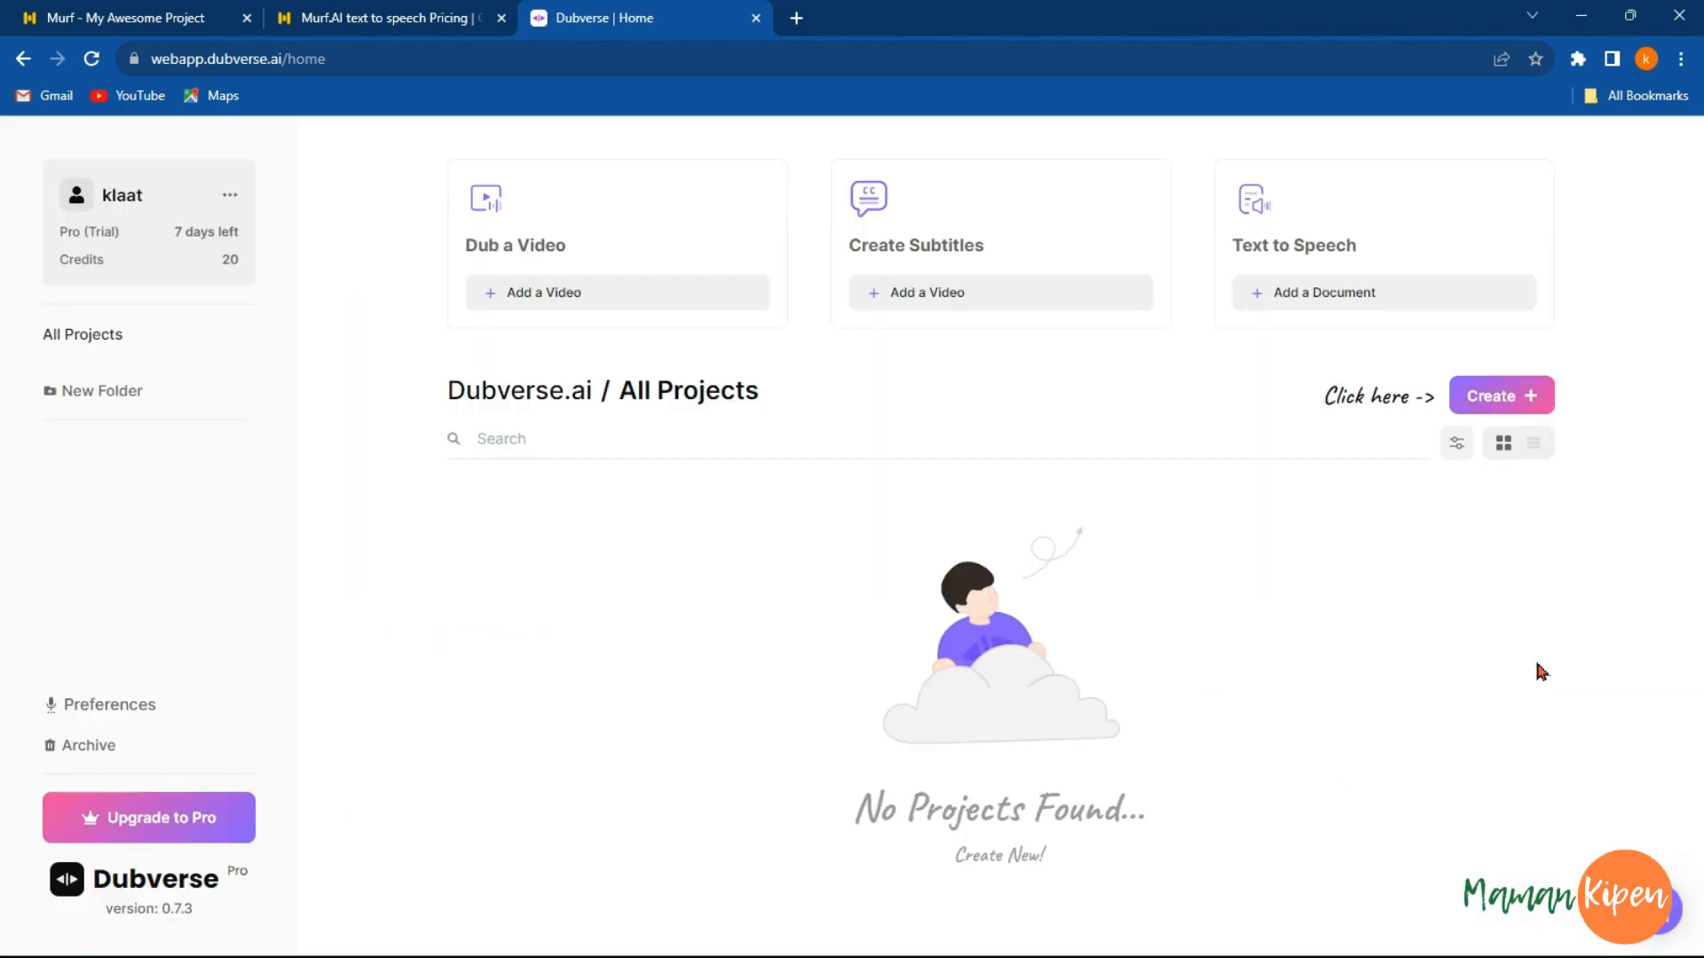